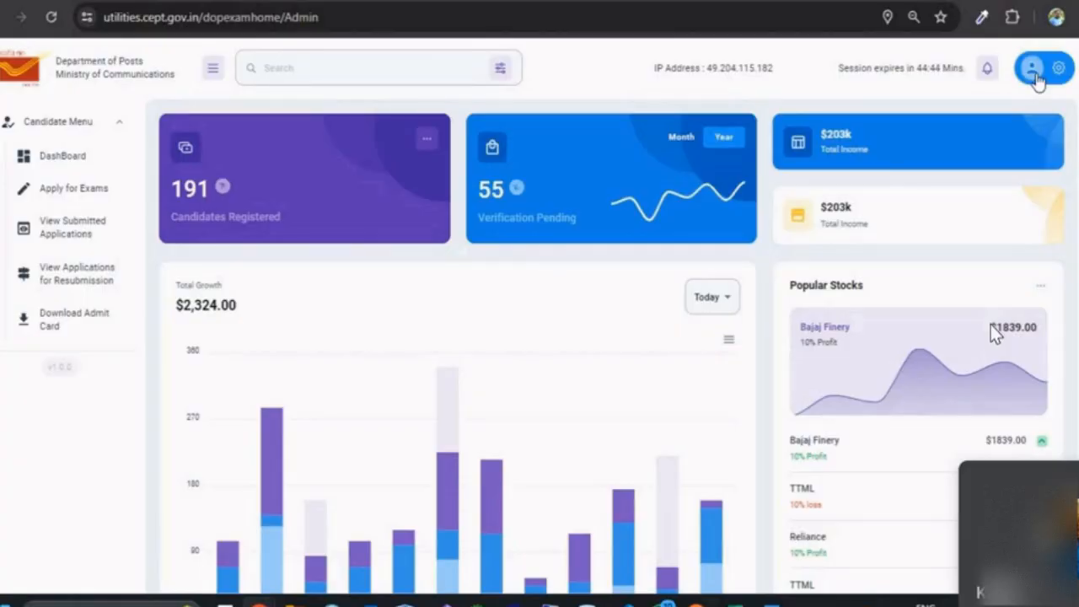
Step: Check the account menu, then go to Apply for Exams from the Candidate Menu sidebar
{"action": "left_click", "coordinate": [1038, 67]}
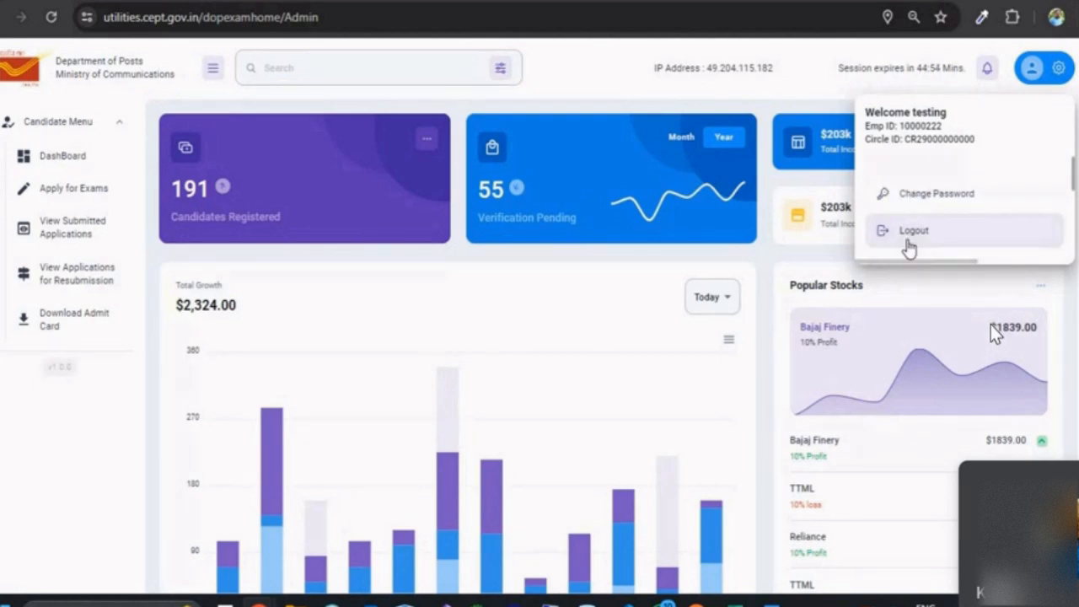
{"action": "left_click", "coordinate": [586, 330]}
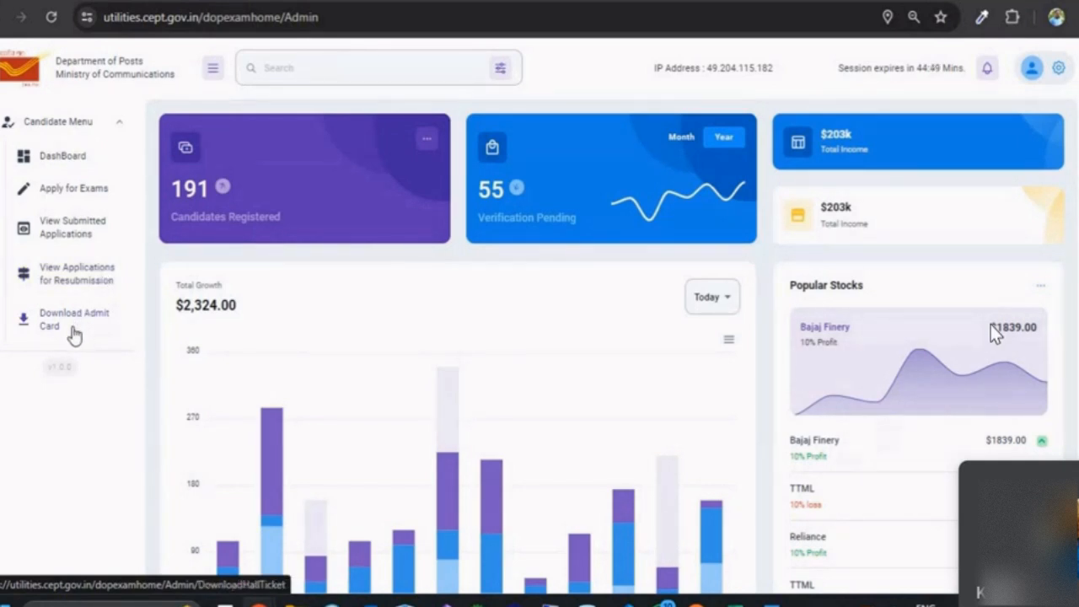
{"action": "left_click", "coordinate": [89, 199]}
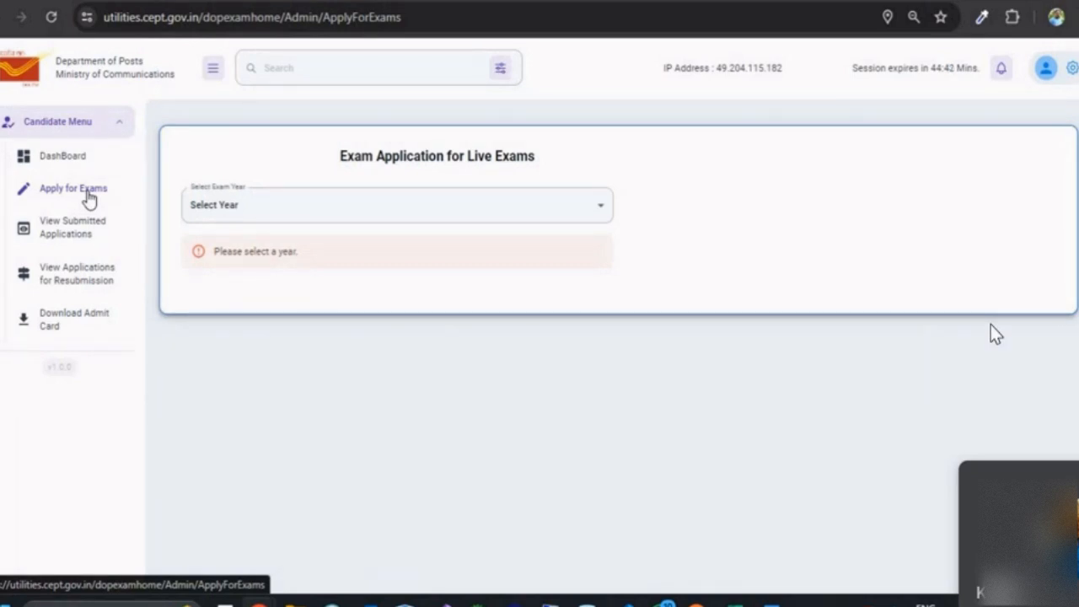
Step: Set the exam year to 2023 and bring up the list of exam names
{"action": "left_click", "coordinate": [314, 204]}
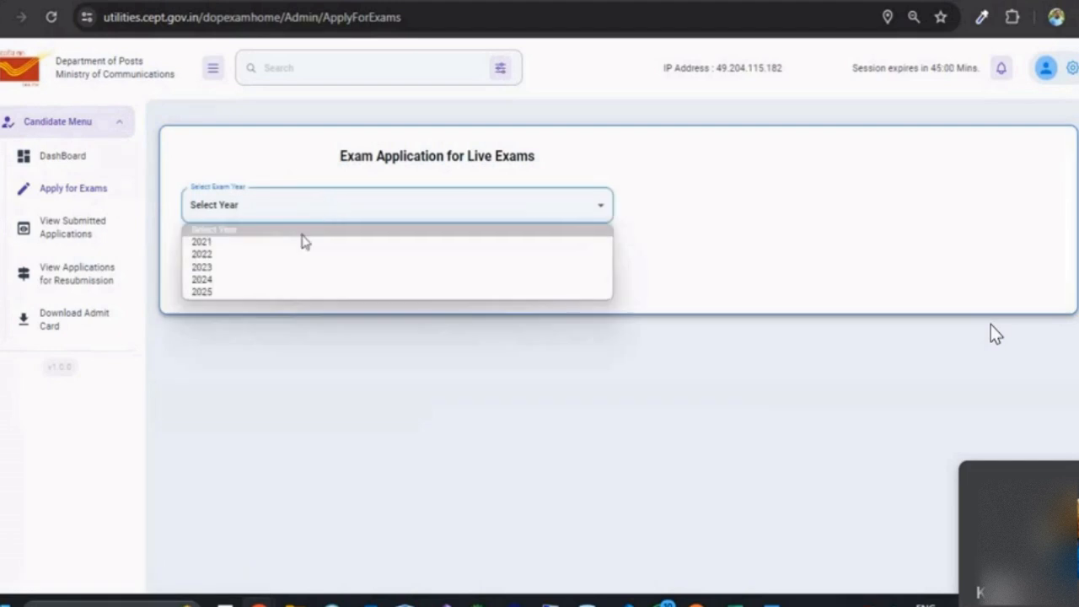
{"action": "left_click", "coordinate": [258, 269]}
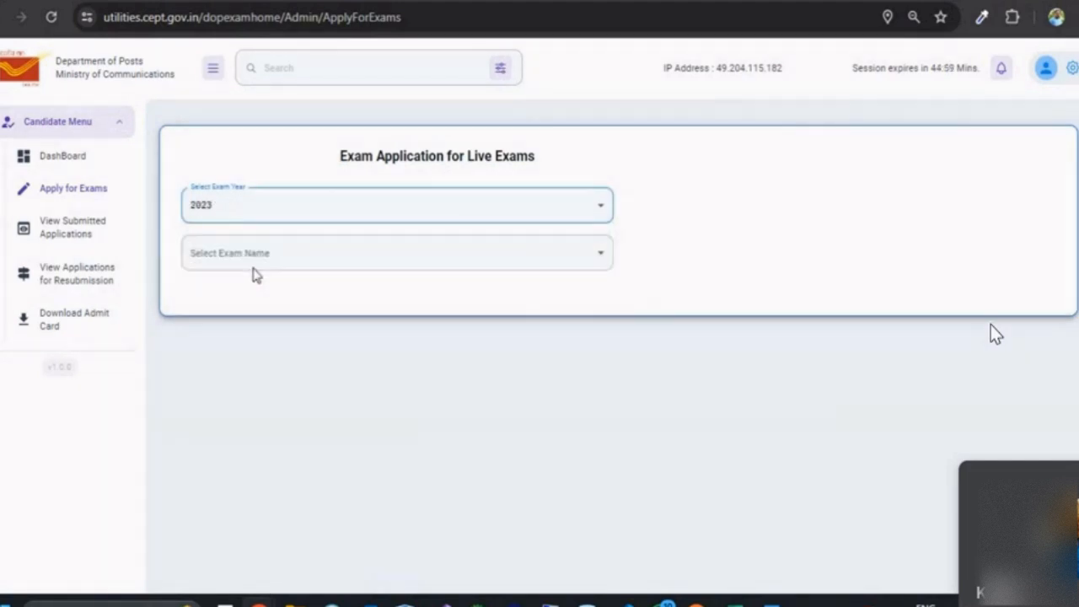
{"action": "left_click", "coordinate": [374, 269]}
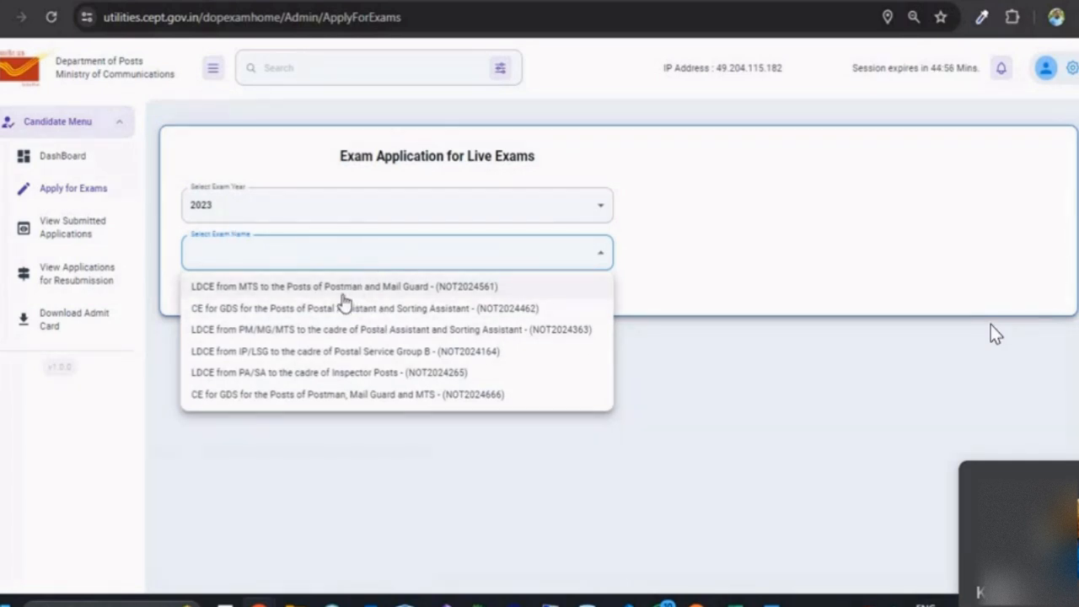
Step: Select the LDCE MTS to Postman and Mail Guard exam and highlight its notification number
{"action": "left_click", "coordinate": [270, 291]}
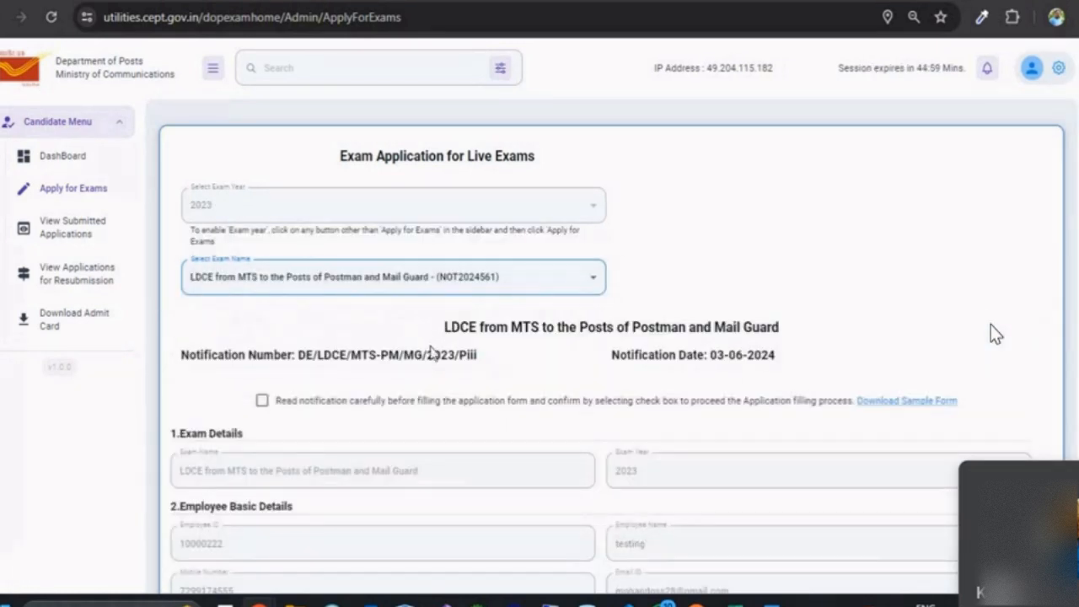
{"action": "left_click_drag", "start_coordinate": [298, 355], "coordinate": [480, 369]}
{"action": "left_click_drag", "start_coordinate": [612, 355], "coordinate": [771, 350]}
{"action": "scroll", "coordinate": [598, 384], "scroll_direction": "down", "scroll_amount": 2}
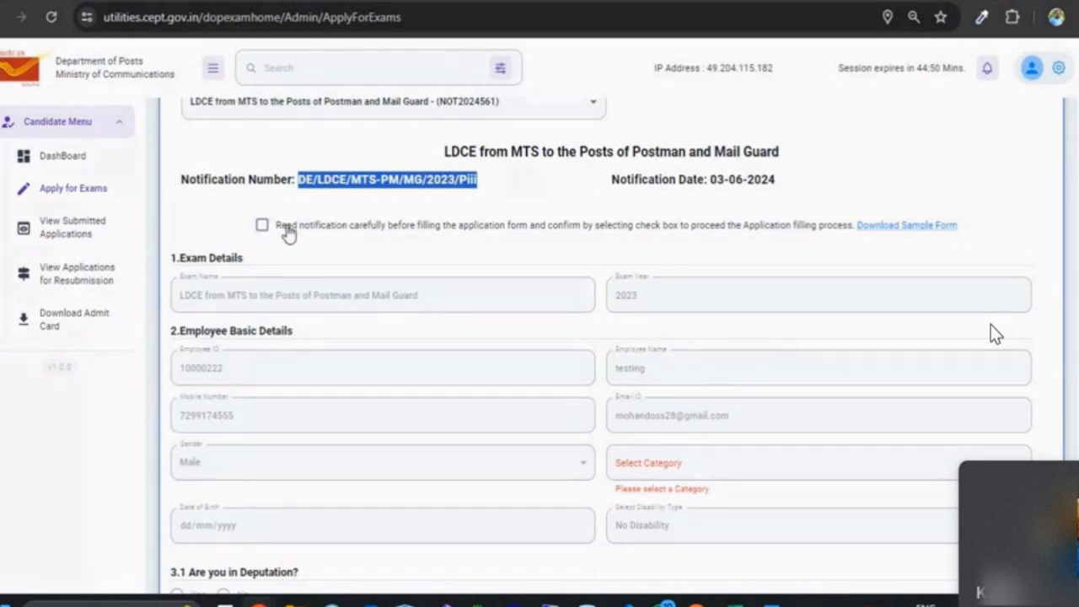
Step: Tick the 'Read notification carefully' checkbox and select the existing employee name for replacement
{"action": "left_click", "coordinate": [261, 227]}
{"action": "scroll", "coordinate": [295, 320], "scroll_direction": "down", "scroll_amount": 5}
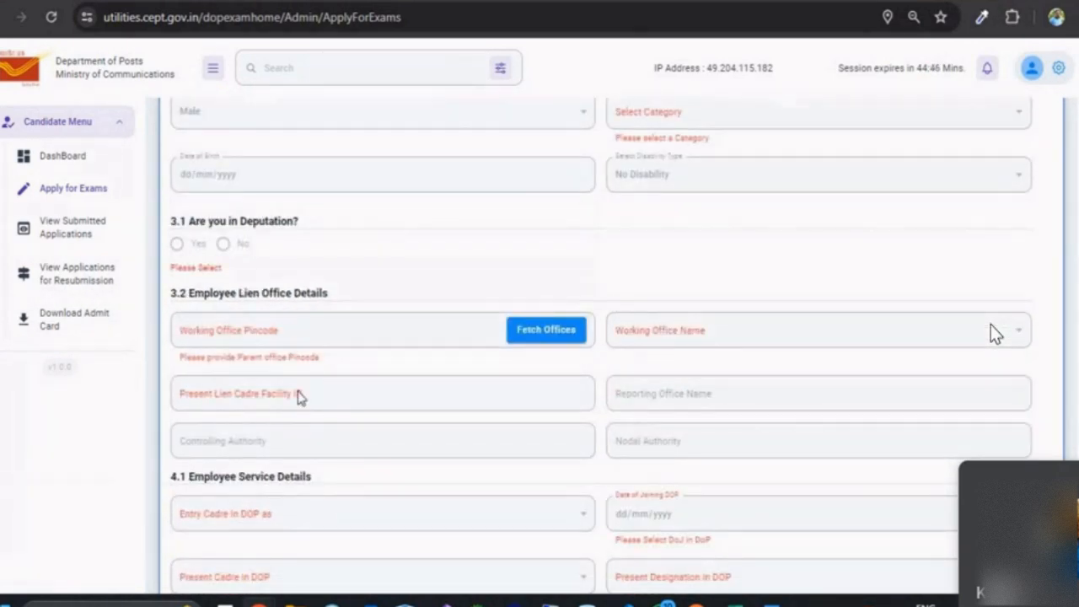
{"action": "scroll", "coordinate": [346, 523], "scroll_direction": "down", "scroll_amount": 5}
{"action": "scroll", "coordinate": [342, 523], "scroll_direction": "up", "scroll_amount": 10}
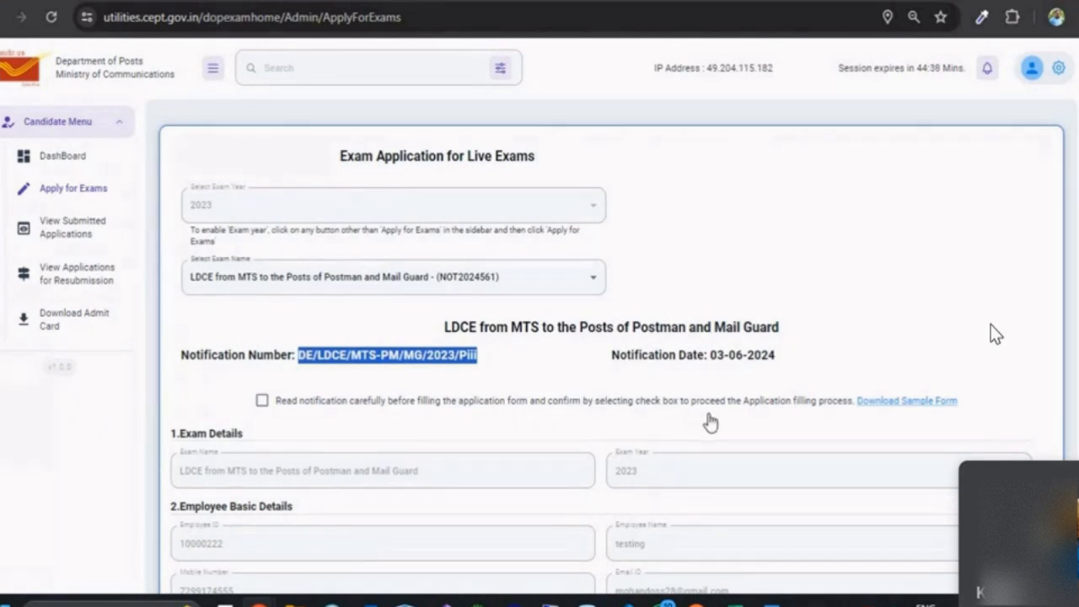
{"action": "left_click", "coordinate": [262, 402]}
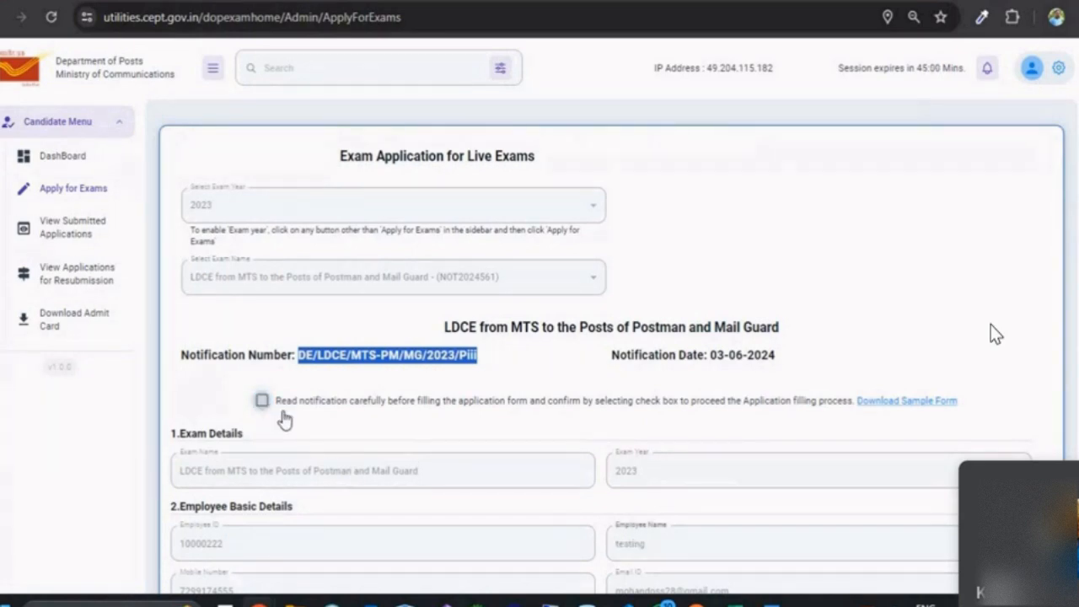
{"action": "scroll", "coordinate": [311, 411], "scroll_direction": "down", "scroll_amount": 2}
{"action": "scroll", "coordinate": [221, 525], "scroll_direction": "down", "scroll_amount": 5}
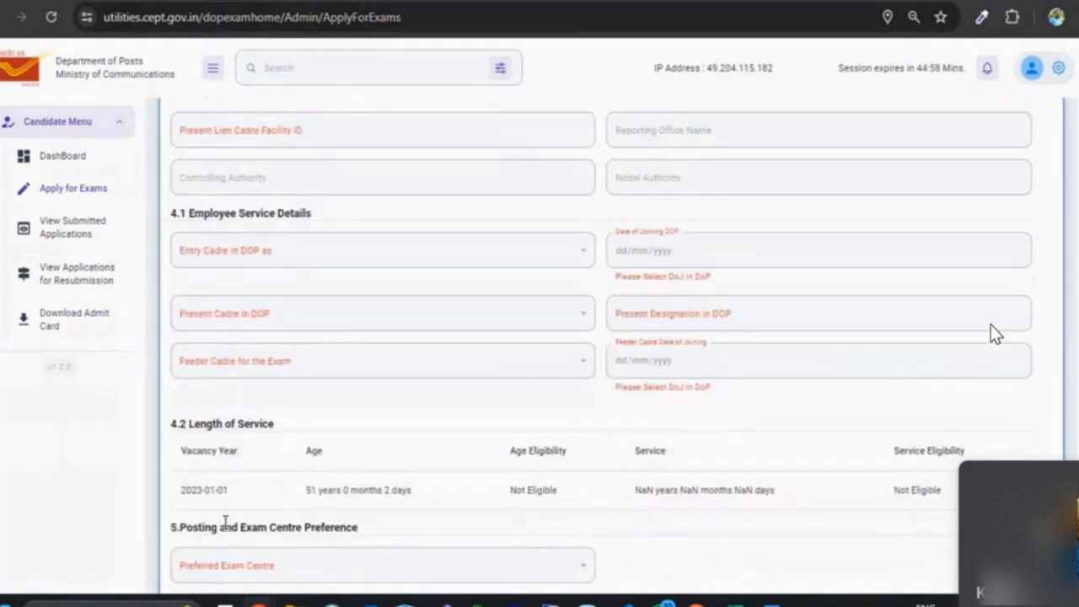
{"action": "scroll", "coordinate": [313, 513], "scroll_direction": "up", "scroll_amount": 10}
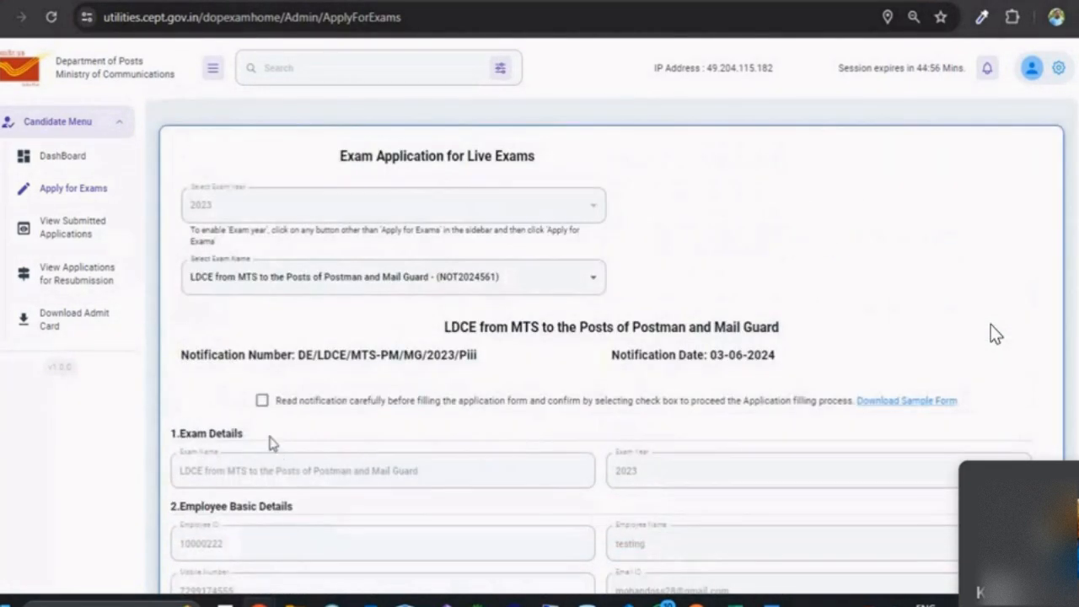
{"action": "left_click", "coordinate": [263, 401]}
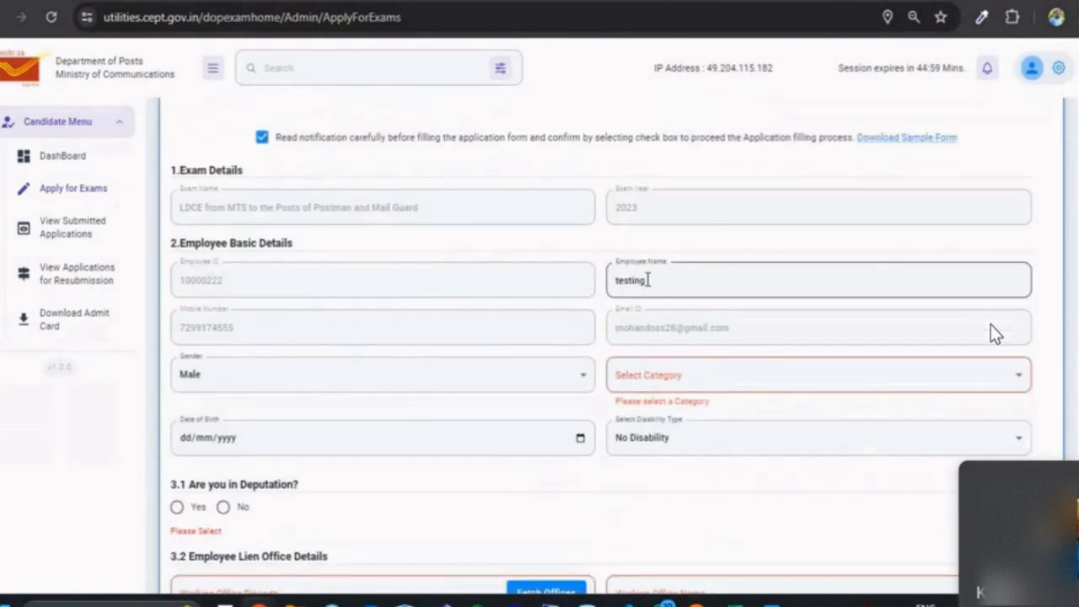
{"action": "scroll", "coordinate": [373, 417], "scroll_direction": "down", "scroll_amount": 5}
{"action": "scroll", "coordinate": [371, 426], "scroll_direction": "down", "scroll_amount": 4}
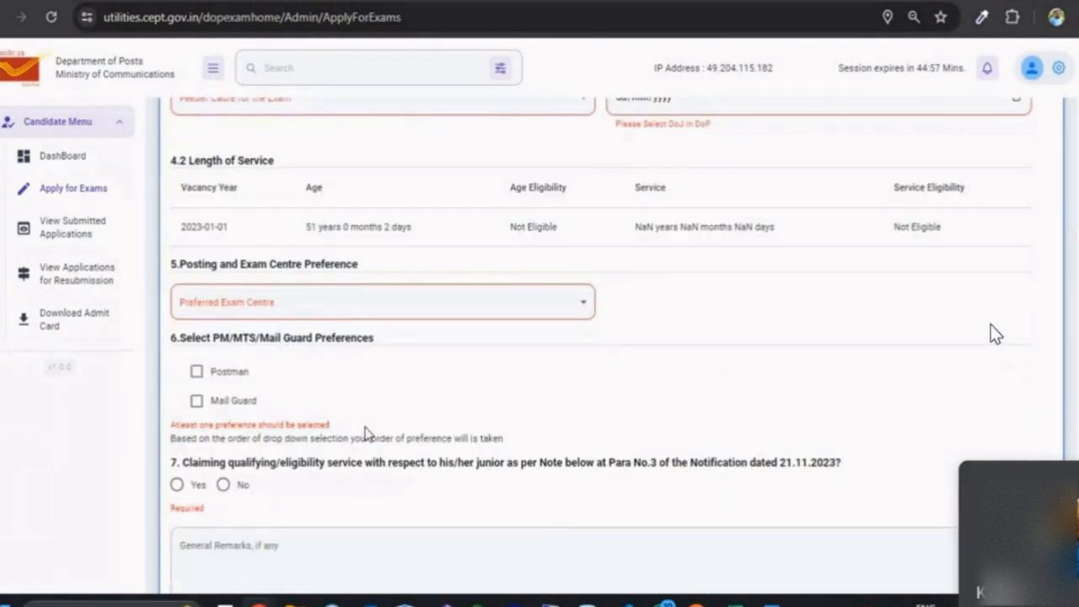
{"action": "scroll", "coordinate": [363, 433], "scroll_direction": "up", "scroll_amount": 12}
{"action": "scroll", "coordinate": [388, 426], "scroll_direction": "down", "scroll_amount": 2}
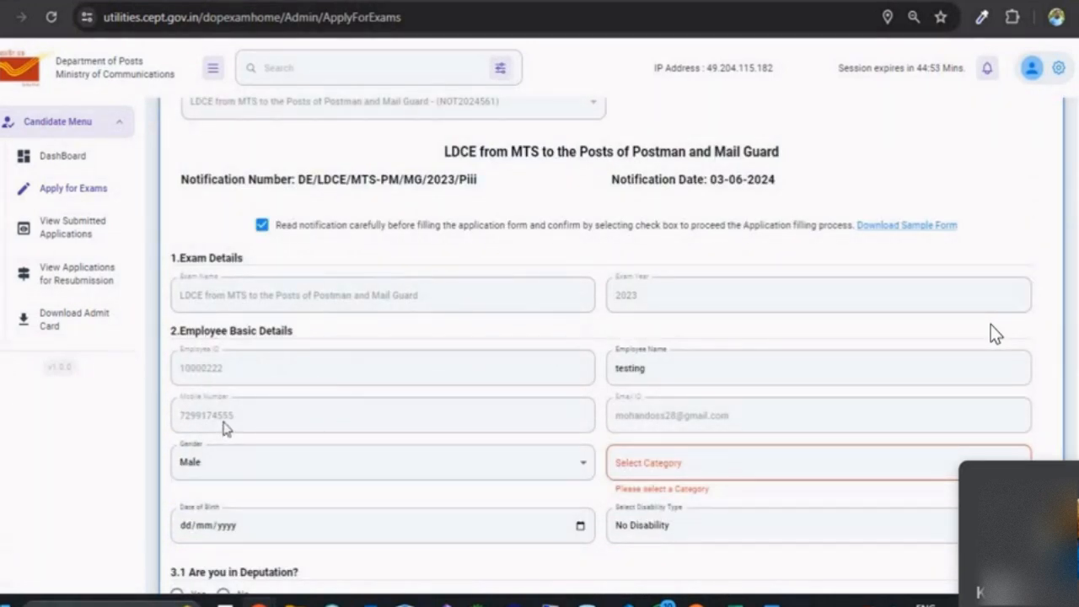
{"action": "left_click_drag", "start_coordinate": [674, 369], "coordinate": [608, 369]}
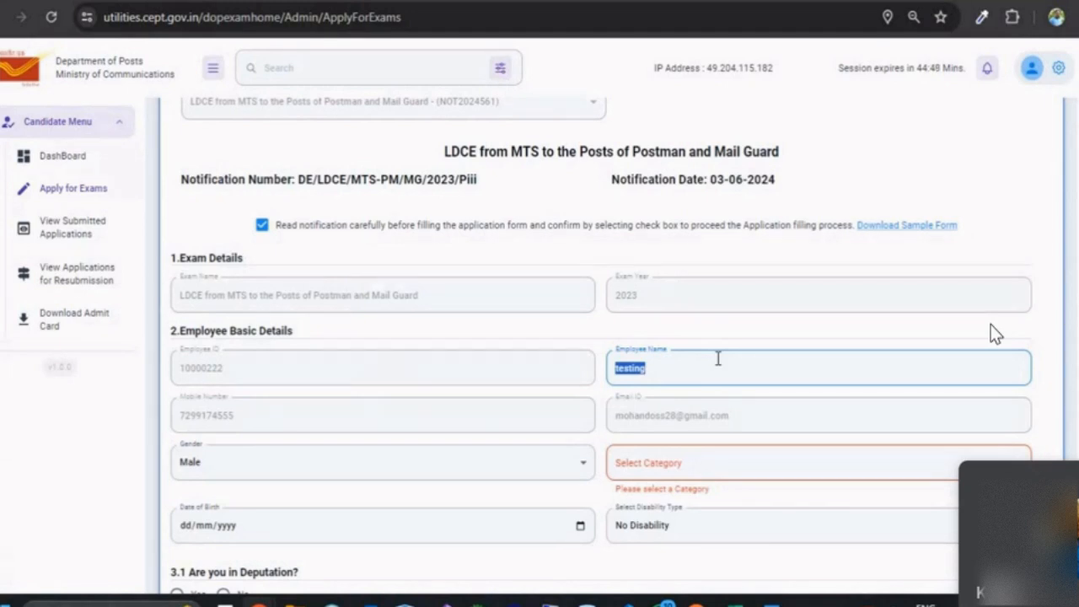
Step: Retype the employee's name, set gender to Female and category to Unreserved (UR)
{"action": "left_click", "coordinate": [424, 473]}
{"action": "left_click", "coordinate": [289, 546]}
{"action": "left_click", "coordinate": [638, 460]}
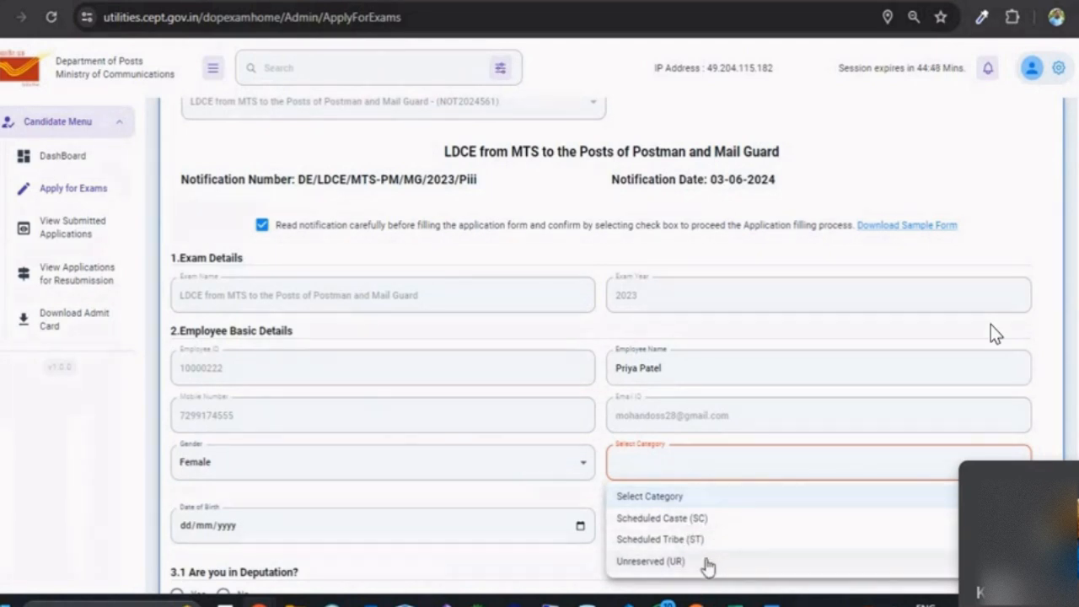
{"action": "mouse_move", "coordinate": [667, 604]}
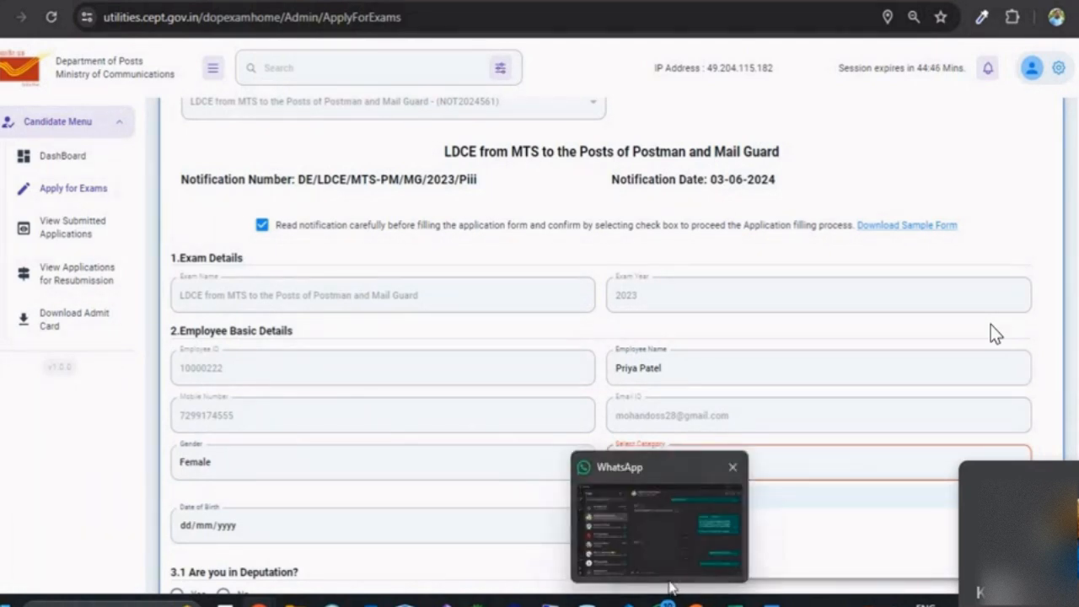
{"action": "left_click", "coordinate": [665, 518]}
{"action": "left_click", "coordinate": [677, 475]}
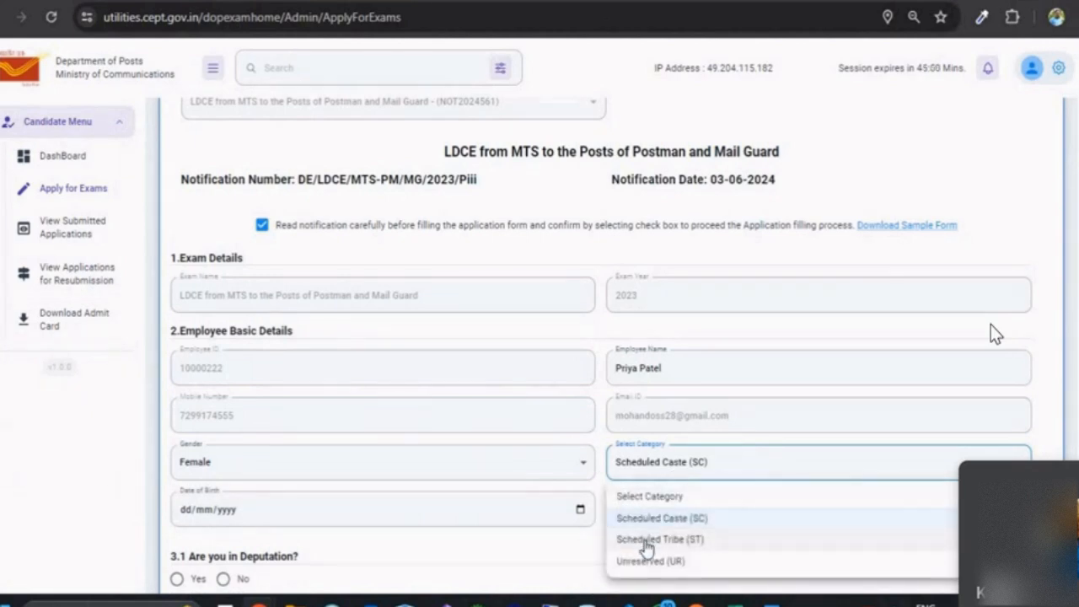
{"action": "left_click", "coordinate": [638, 560]}
{"action": "left_click", "coordinate": [194, 511]}
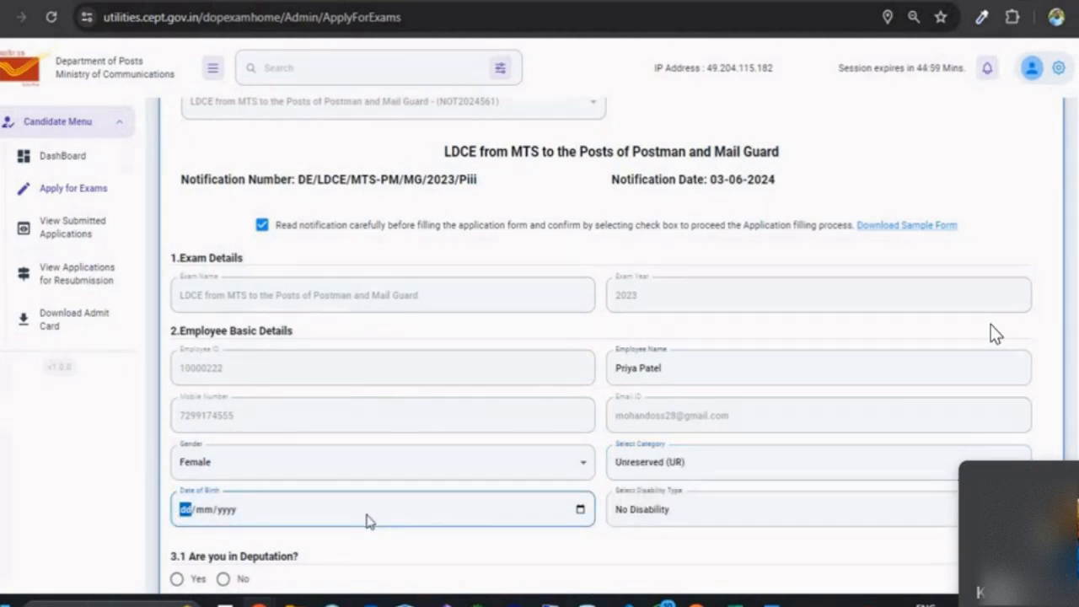
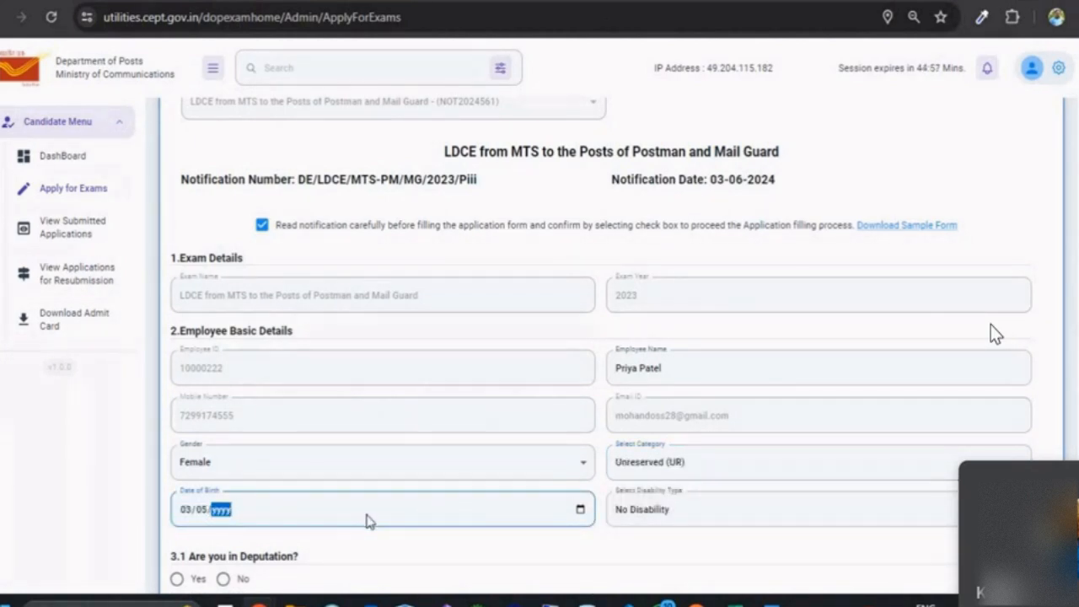
{"action": "left_click", "coordinate": [706, 516]}
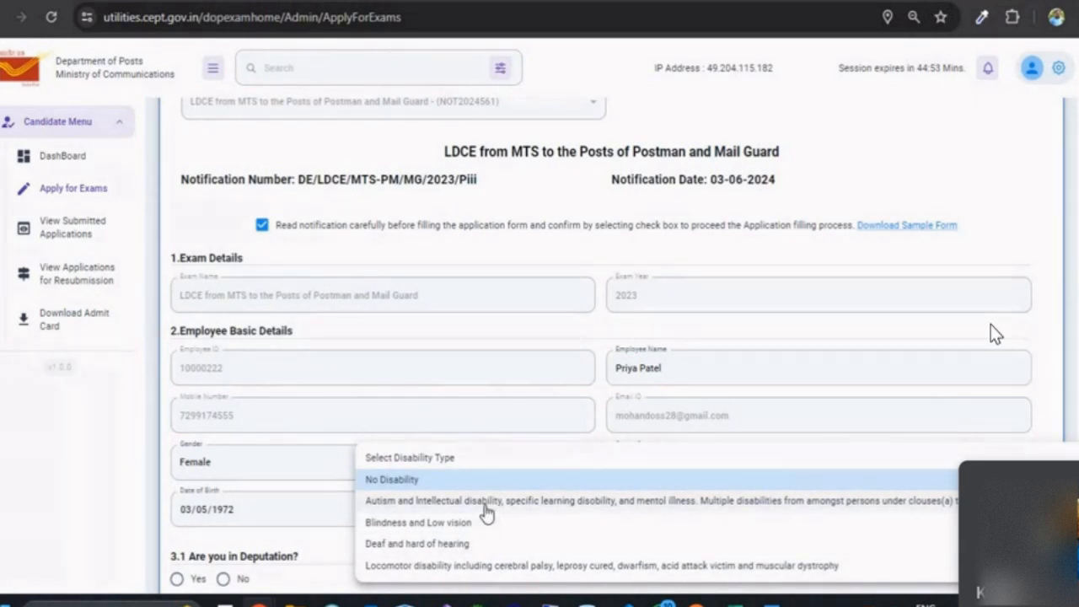
{"action": "left_click", "coordinate": [431, 406]}
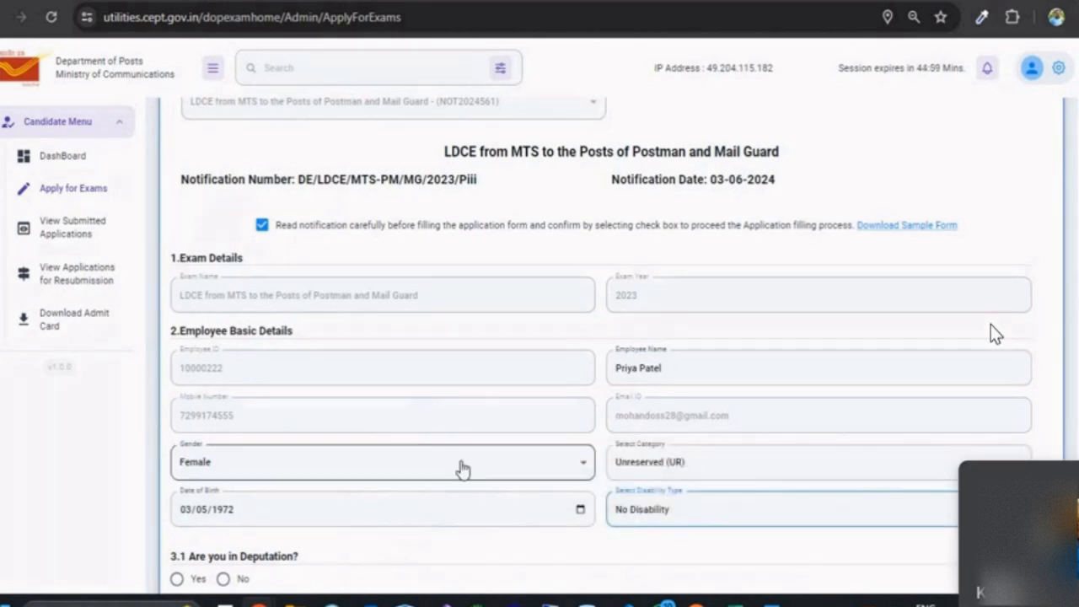
{"action": "scroll", "coordinate": [469, 465], "scroll_direction": "down", "scroll_amount": 3}
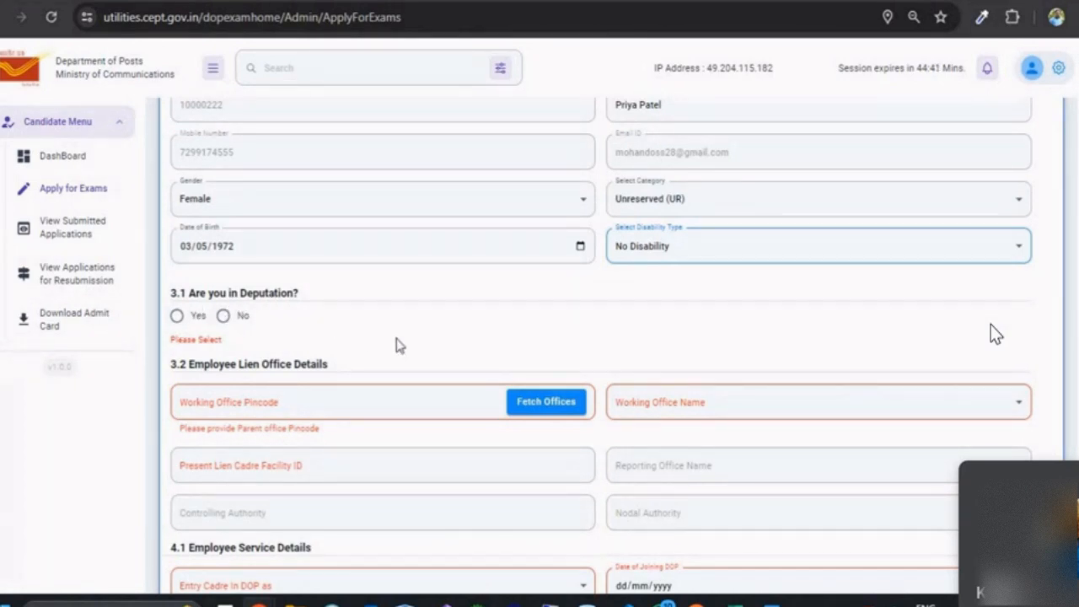
Step: Answer Yes to being on deputation
{"action": "scroll", "coordinate": [397, 342], "scroll_direction": "up", "scroll_amount": 1}
{"action": "left_click", "coordinate": [177, 403]}
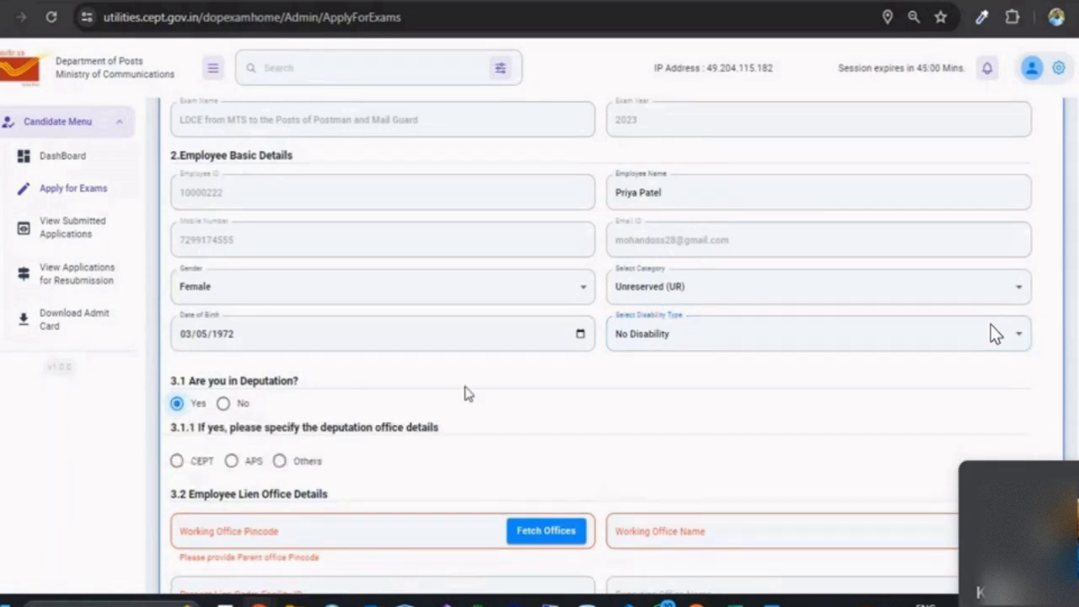
{"action": "scroll", "coordinate": [469, 393], "scroll_direction": "down", "scroll_amount": 1}
{"action": "scroll", "coordinate": [476, 393], "scroll_direction": "down", "scroll_amount": 1}
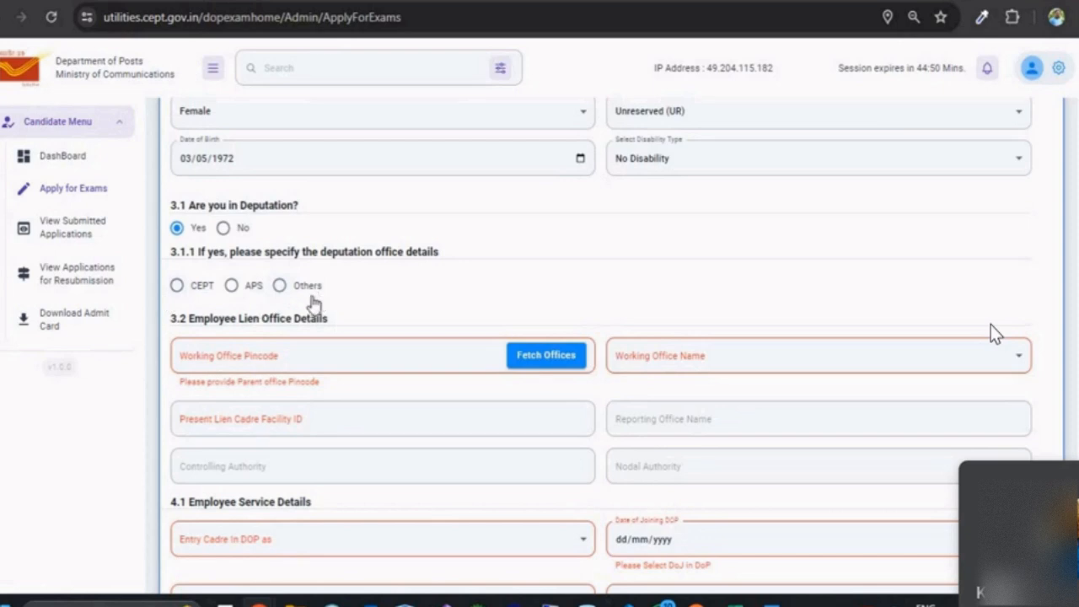
Step: Try CEPT Bengaluru and APS 2CBPO as deputation office, then settle on Others
{"action": "left_click", "coordinate": [196, 288]}
{"action": "left_click", "coordinate": [258, 339]}
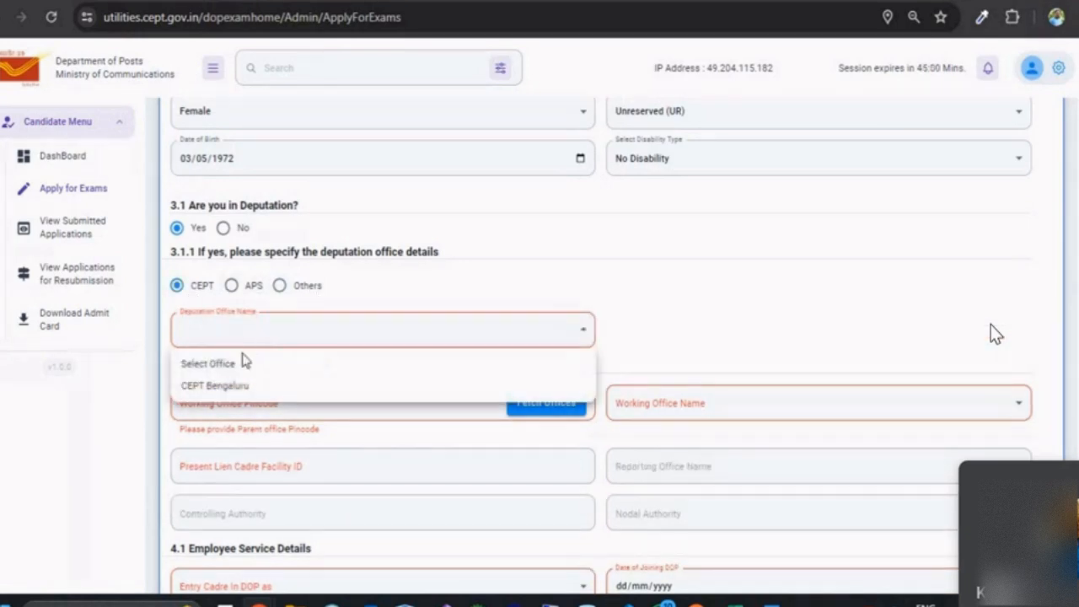
{"action": "left_click", "coordinate": [221, 386]}
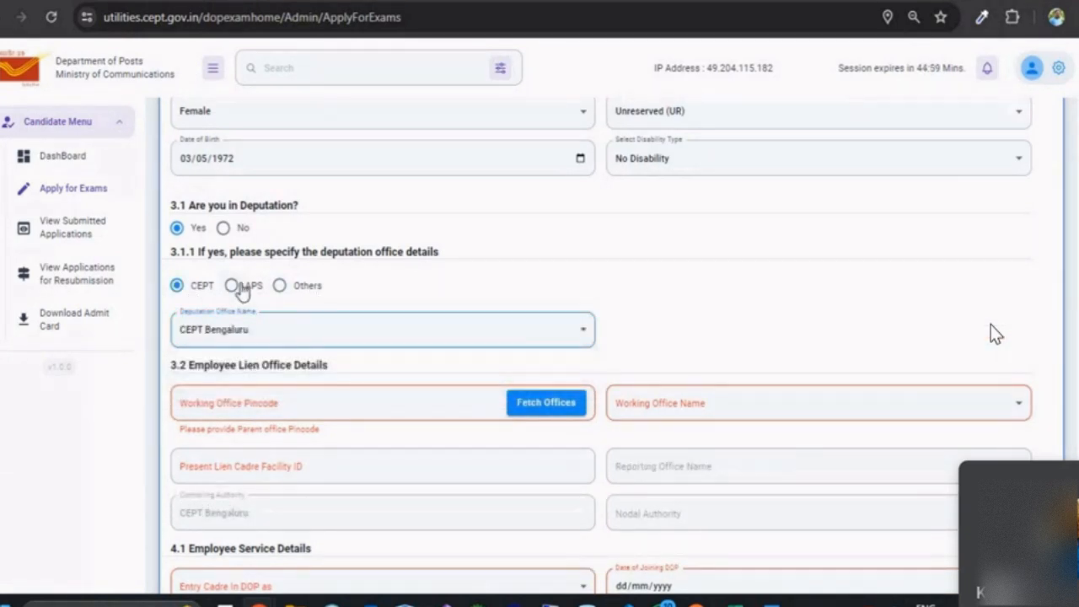
{"action": "left_click", "coordinate": [236, 287]}
{"action": "left_click", "coordinate": [241, 335]}
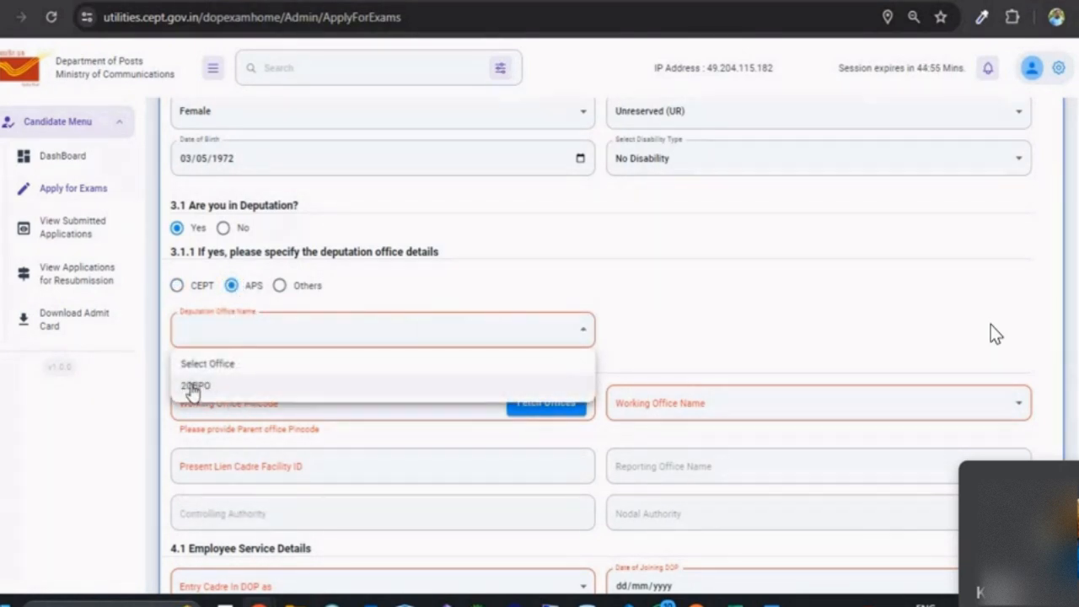
{"action": "left_click", "coordinate": [194, 387]}
{"action": "left_click", "coordinate": [302, 286]}
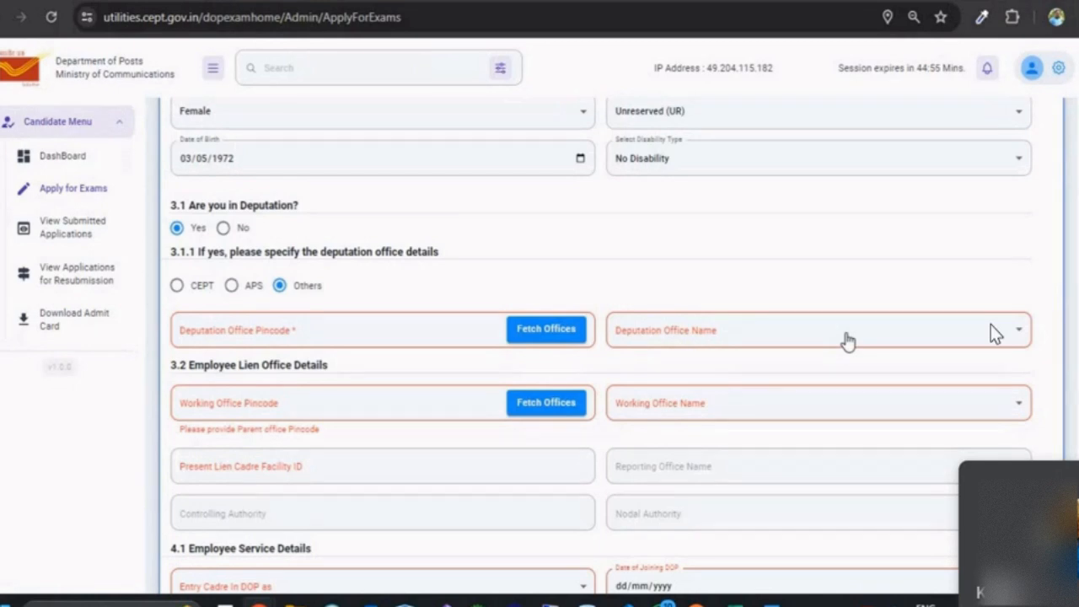
Step: Mark deputation as No and fetch working offices for pincode 632101
{"action": "left_click", "coordinate": [224, 230]}
{"action": "left_click", "coordinate": [337, 300]}
{"action": "type", "text": "63"}
{"action": "type", "text": "2101"}
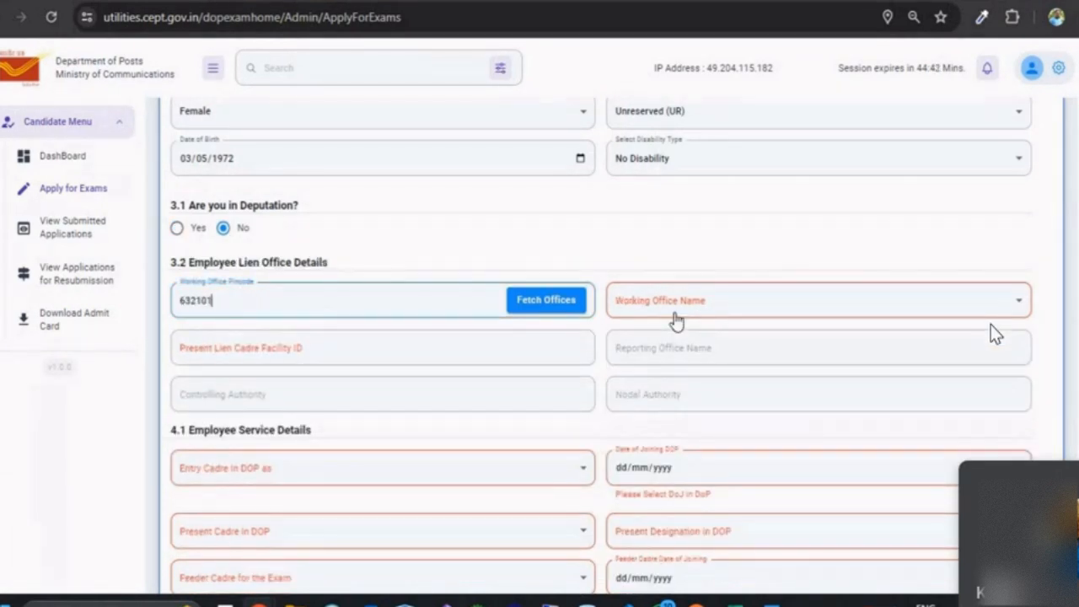
{"action": "left_click", "coordinate": [547, 301]}
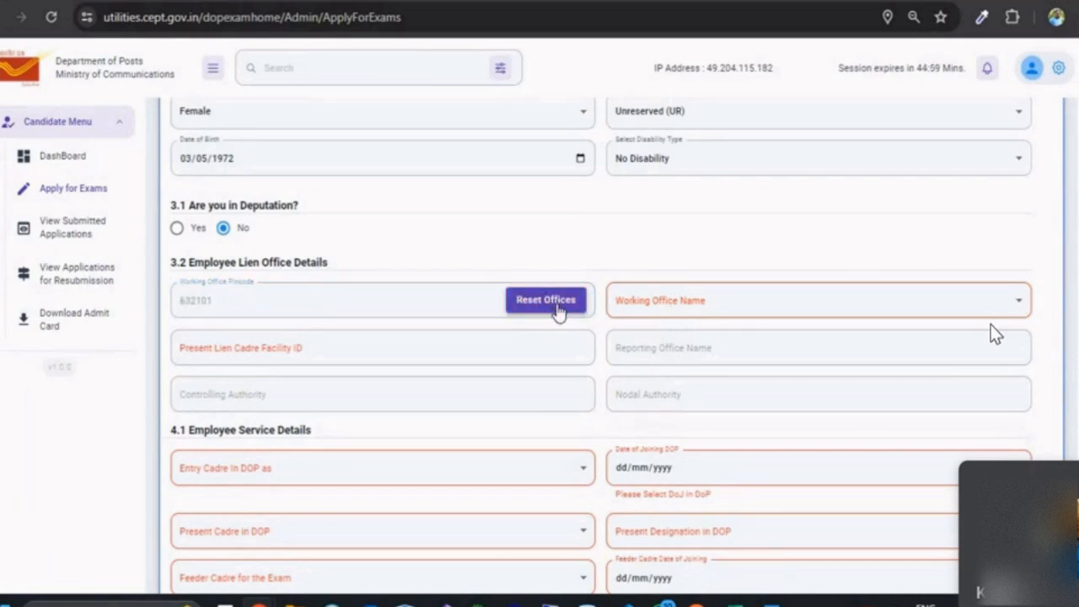
{"action": "left_click", "coordinate": [638, 305]}
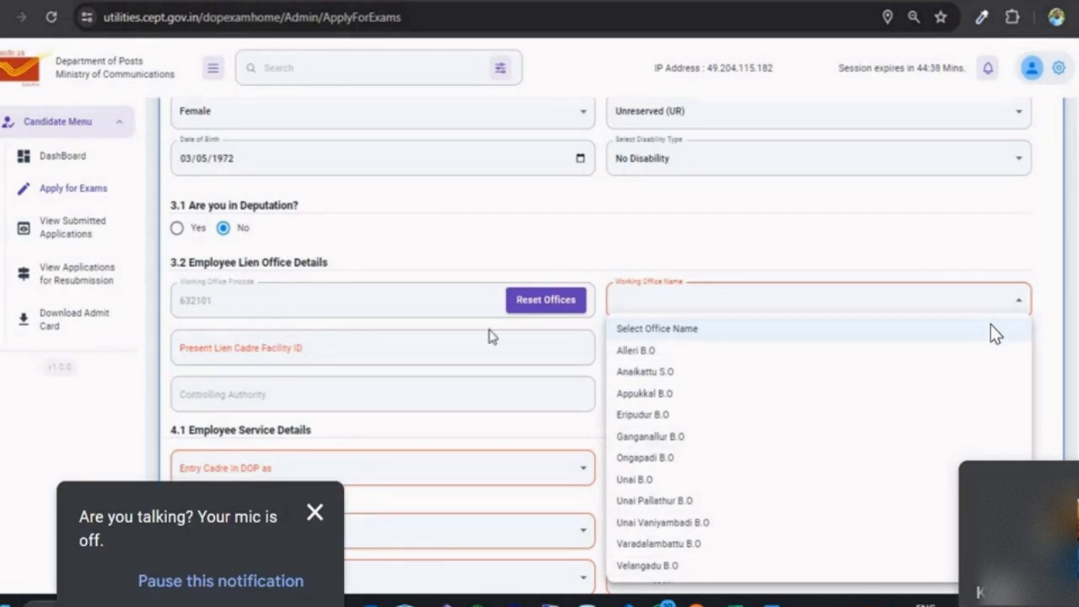
{"action": "left_click", "coordinate": [549, 301]}
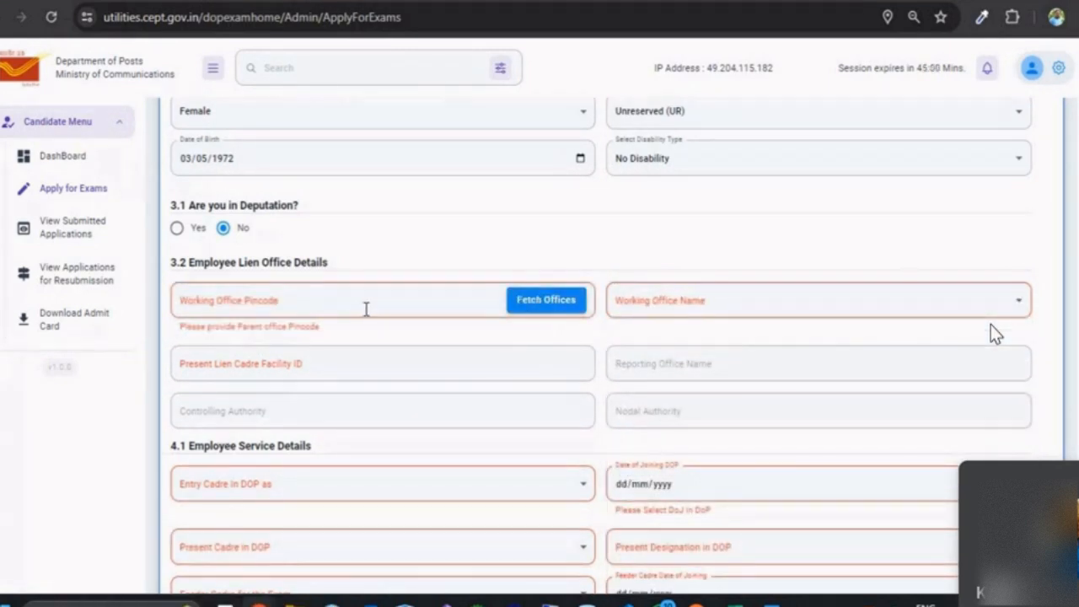
Step: Re-enter pincode 632101, fetch offices again, and pick Anaikattu S.O as working office
{"action": "left_click", "coordinate": [365, 309]}
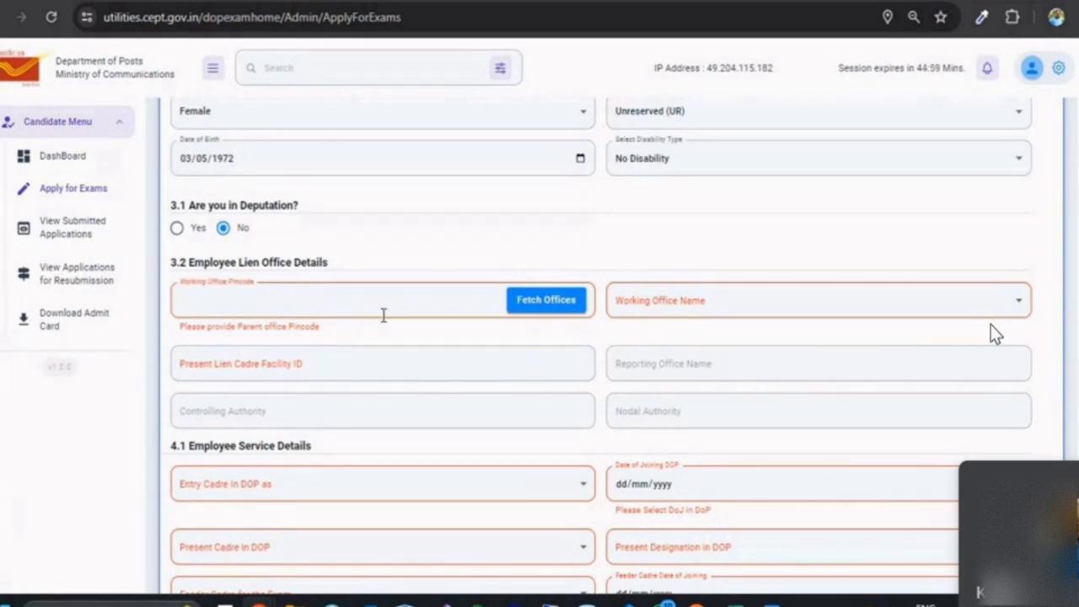
{"action": "type", "text": "632101"}
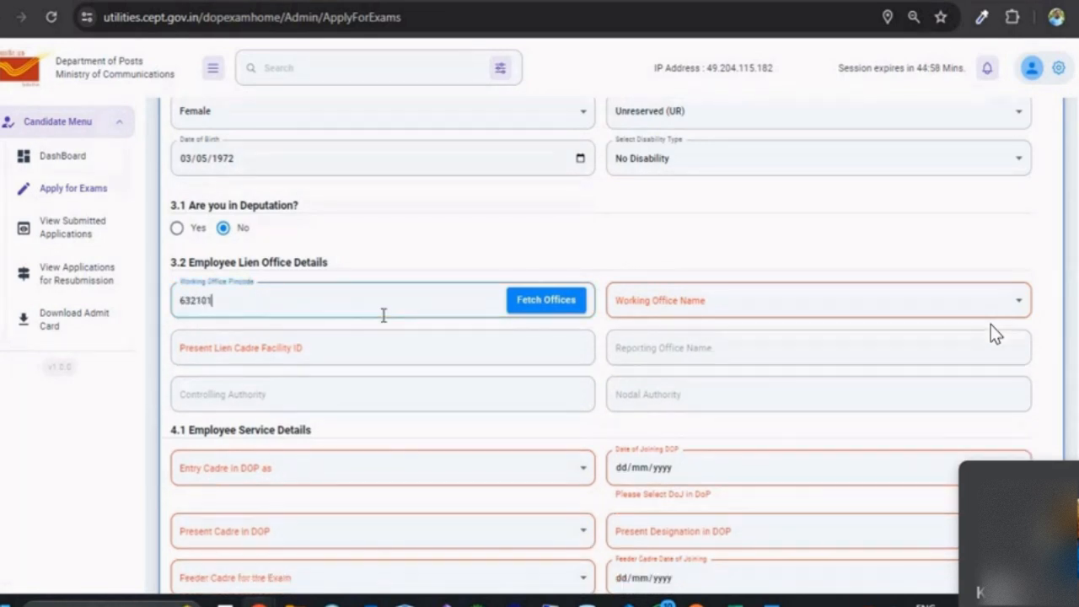
{"action": "left_click", "coordinate": [547, 302]}
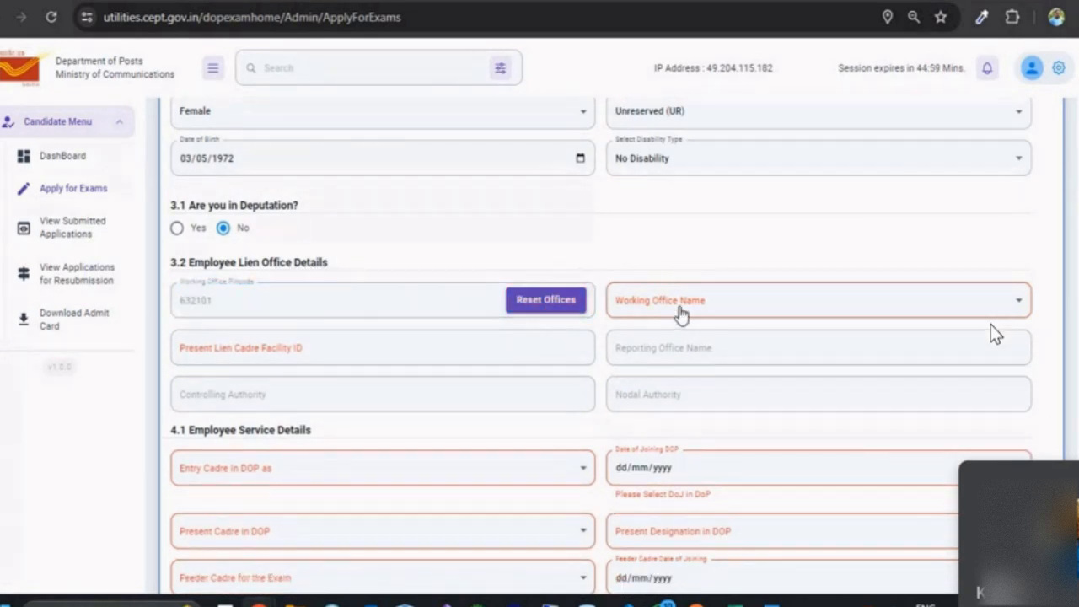
{"action": "left_click", "coordinate": [678, 303]}
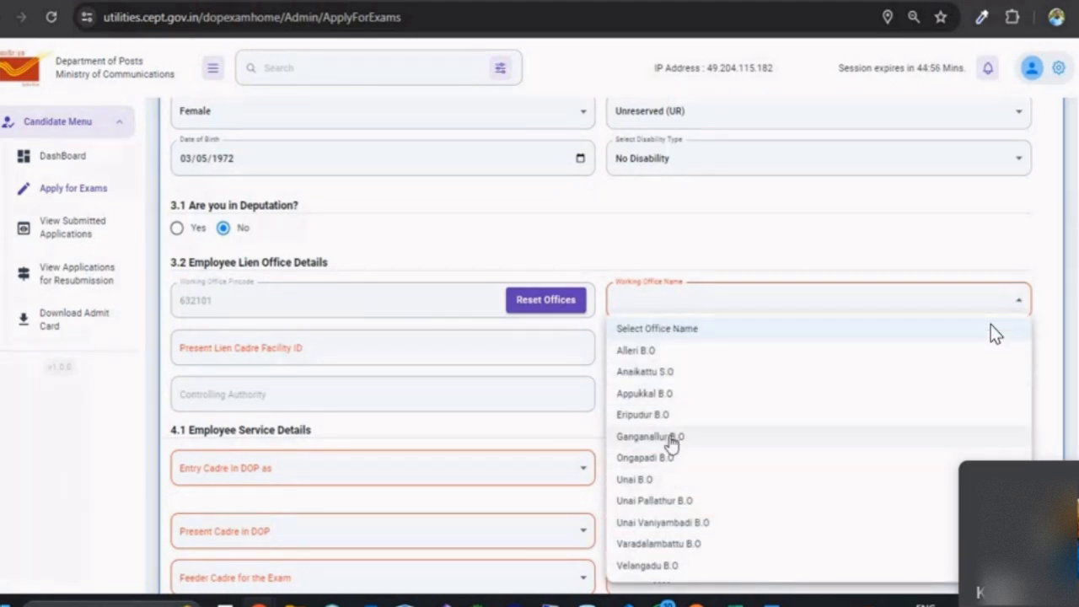
{"action": "left_click", "coordinate": [645, 371]}
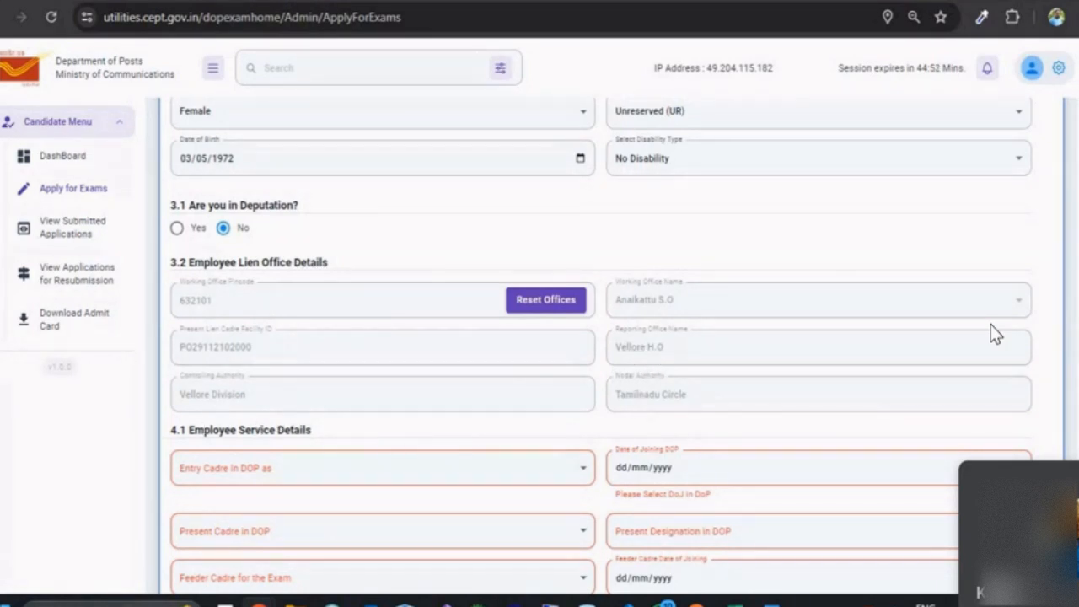
{"action": "mouse_move", "coordinate": [259, 602]}
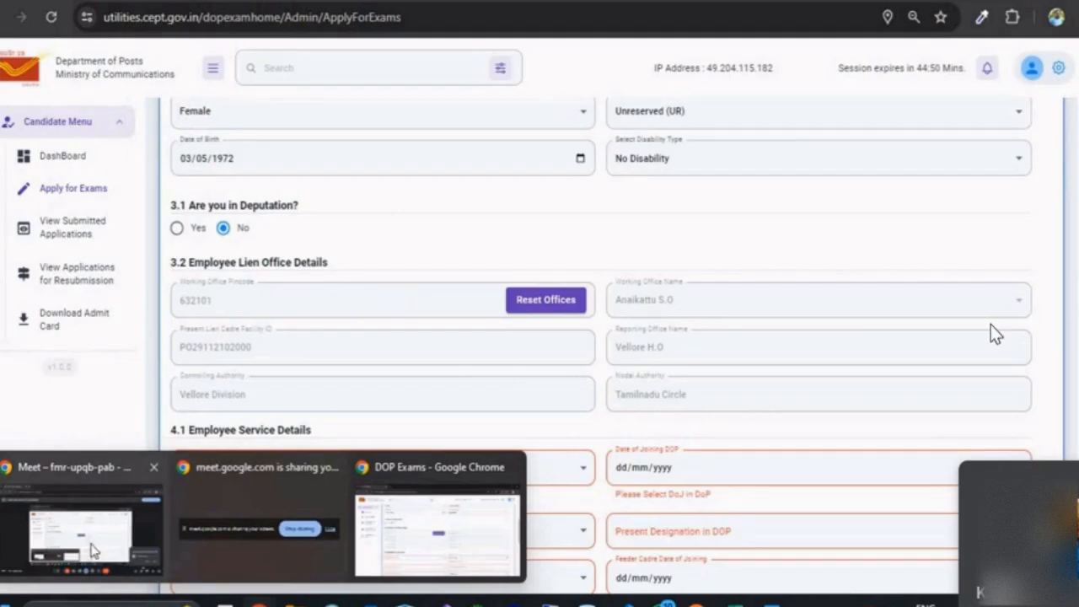
{"action": "left_click", "coordinate": [91, 549]}
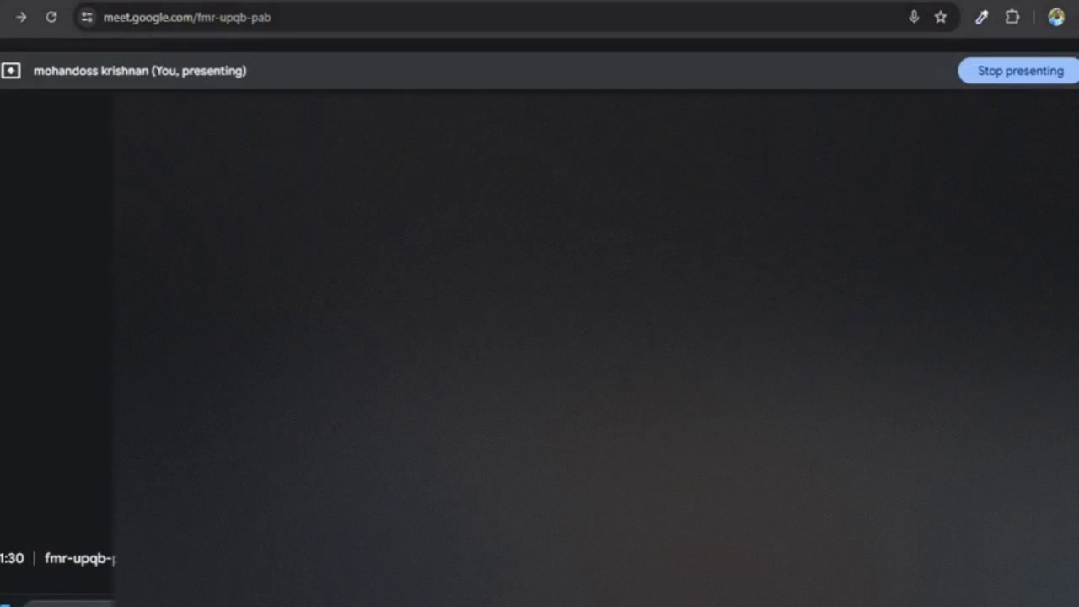
{"action": "left_click", "coordinate": [1009, 2]}
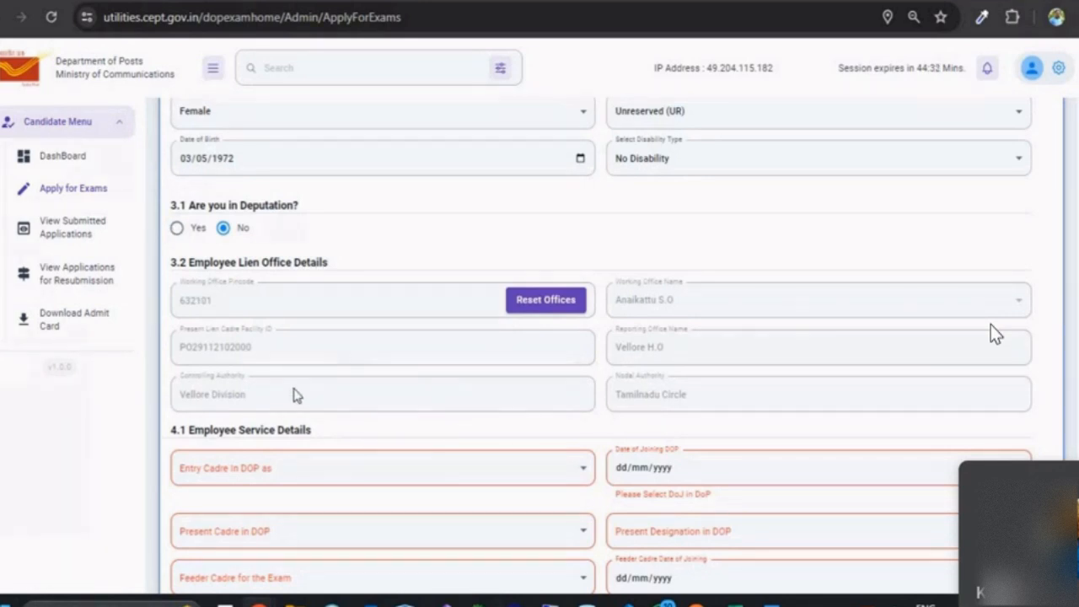
{"action": "left_click", "coordinate": [176, 228]}
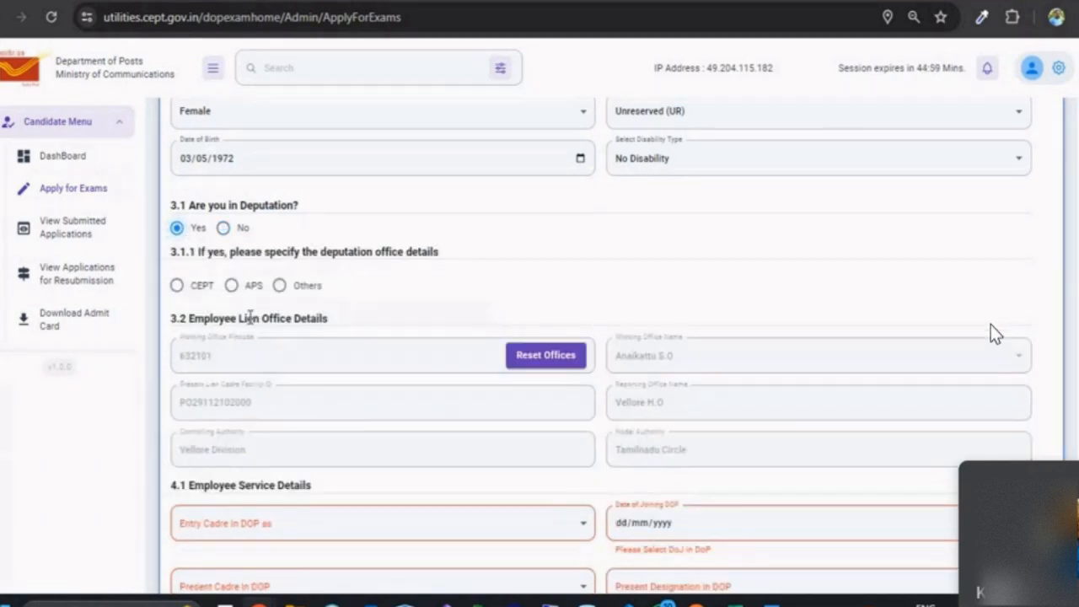
{"action": "left_click", "coordinate": [177, 285]}
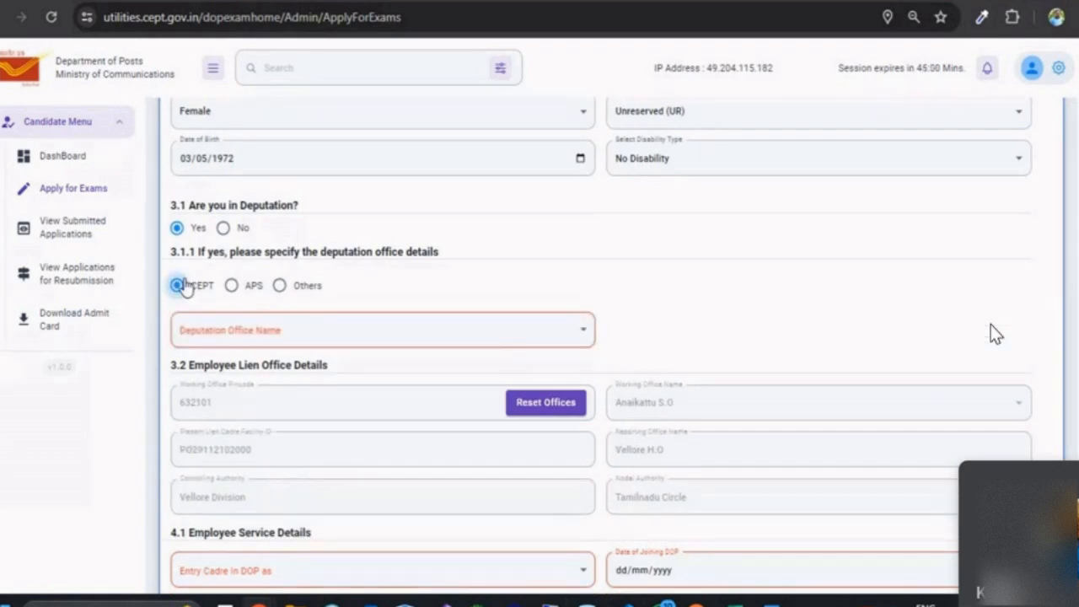
{"action": "left_click", "coordinate": [213, 335]}
{"action": "left_click", "coordinate": [211, 388]}
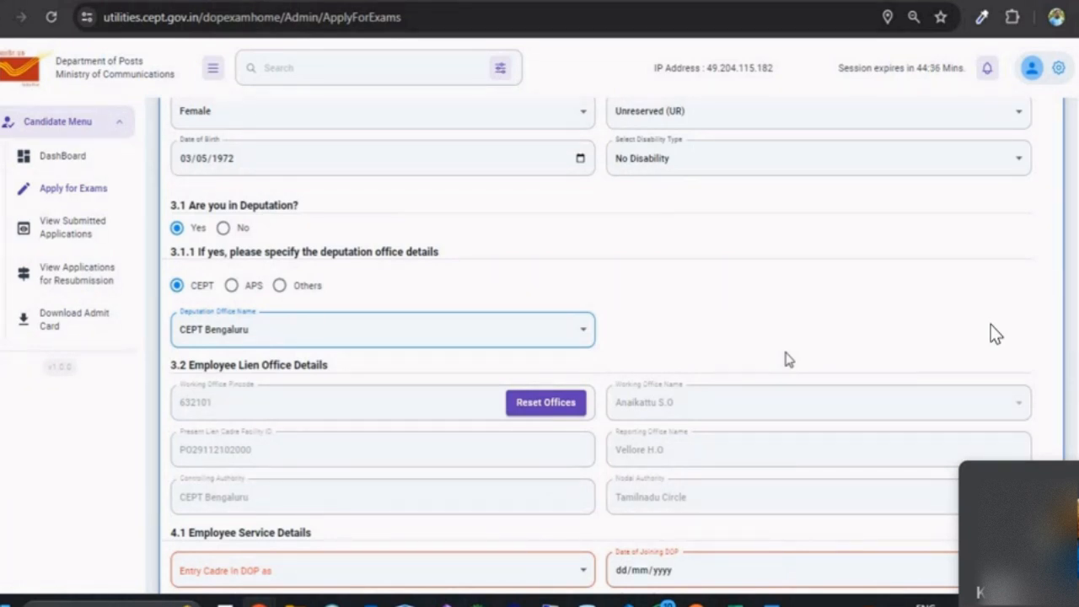
{"action": "left_click", "coordinate": [236, 237]}
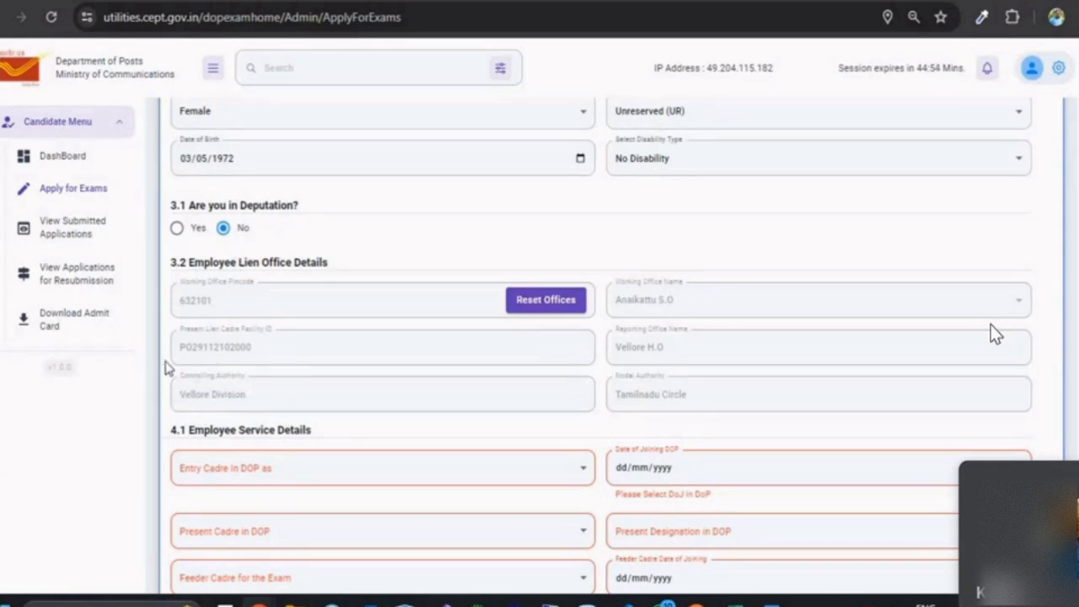
Step: Set entry and present cadres to Multi Tasking Staff, DOP joining date 10/11/2013, designation MTS
{"action": "scroll", "coordinate": [335, 429], "scroll_direction": "down", "scroll_amount": 1}
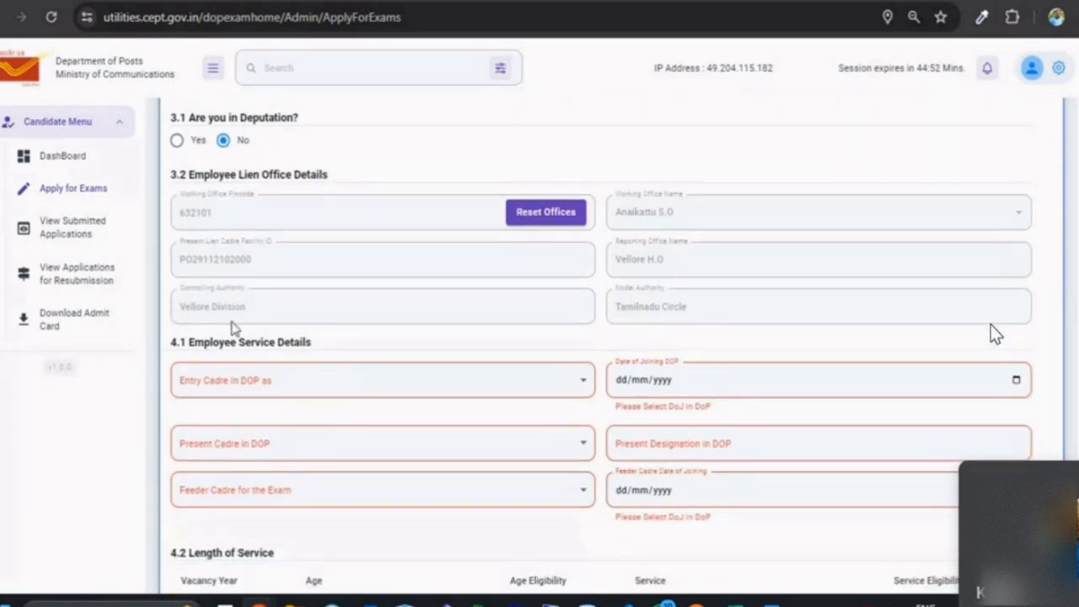
{"action": "left_click", "coordinate": [301, 398]}
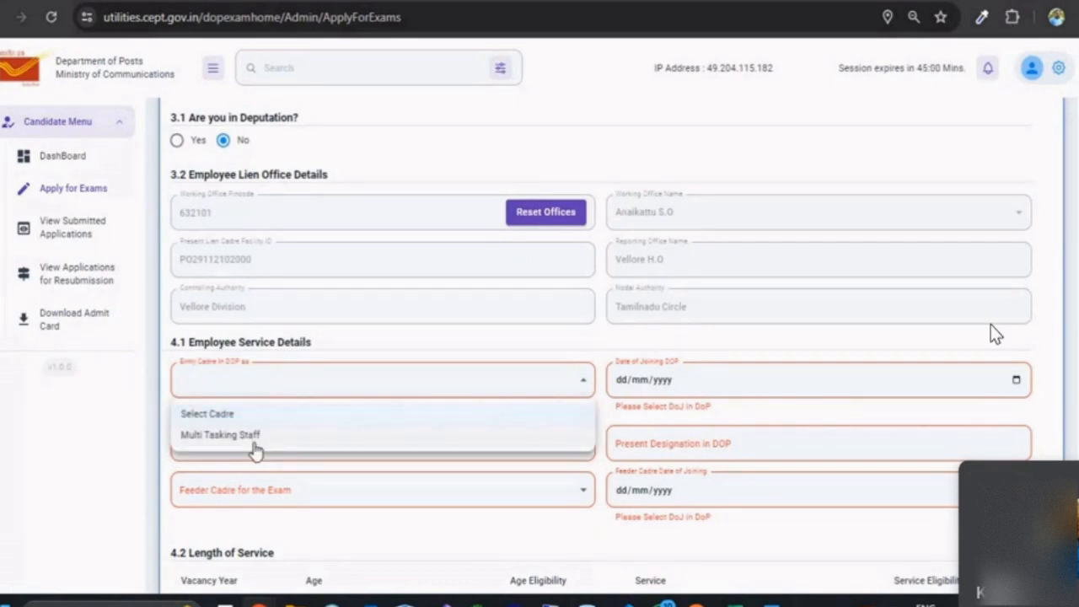
{"action": "left_click", "coordinate": [253, 436]}
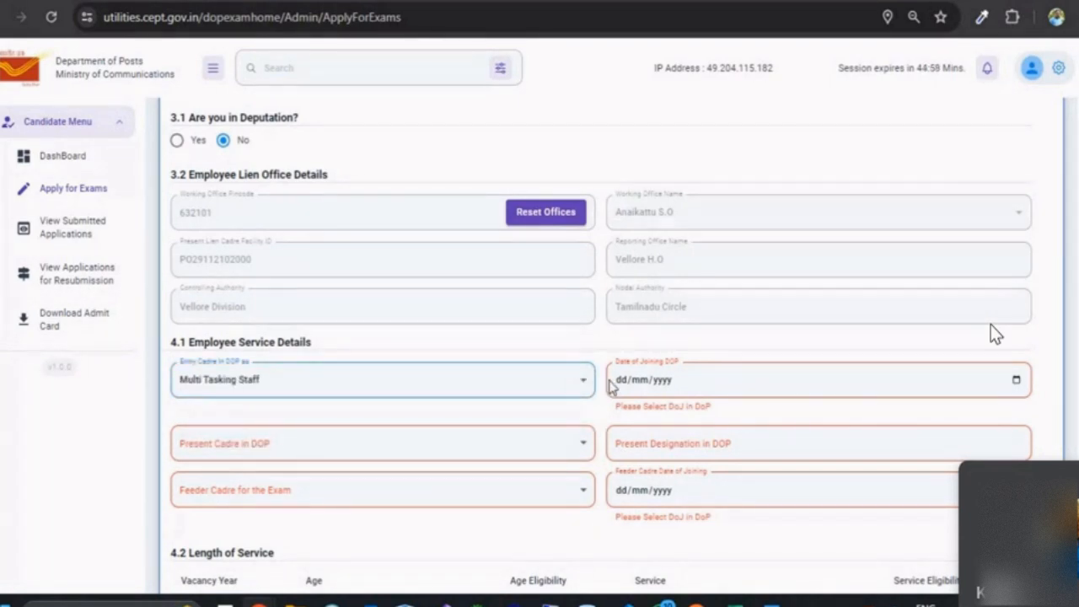
{"action": "left_click", "coordinate": [618, 381]}
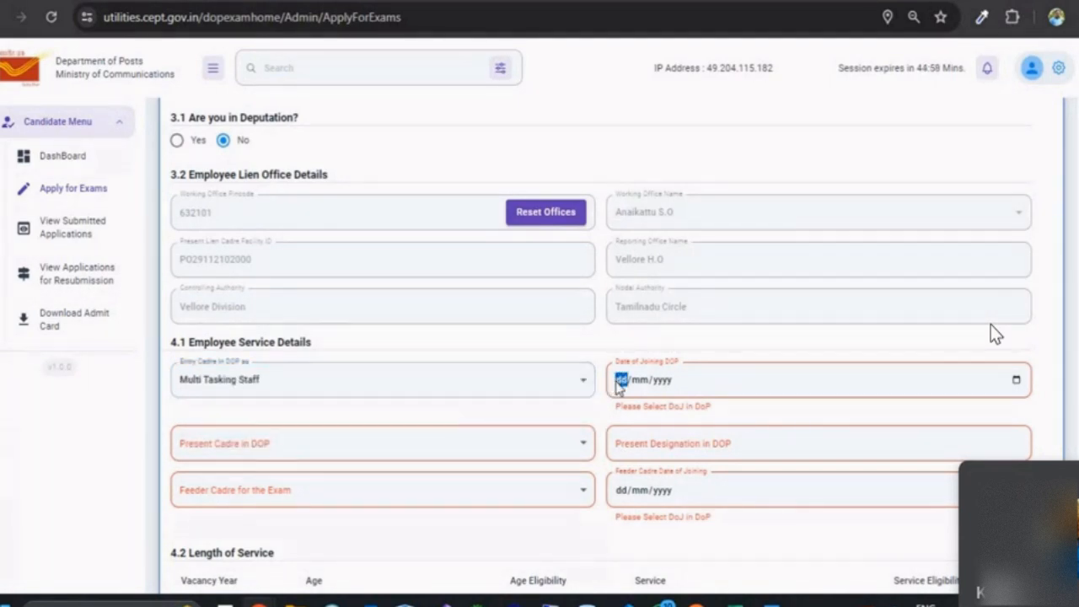
{"action": "type", "text": "10/11/201"}
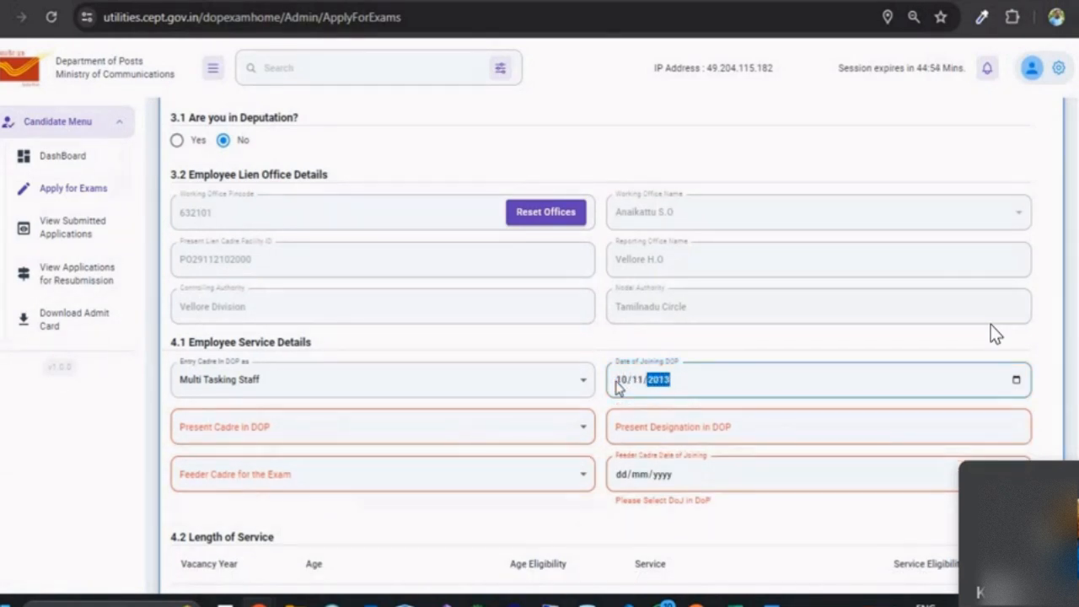
{"action": "type", "text": "3"}
{"action": "left_click", "coordinate": [426, 437]}
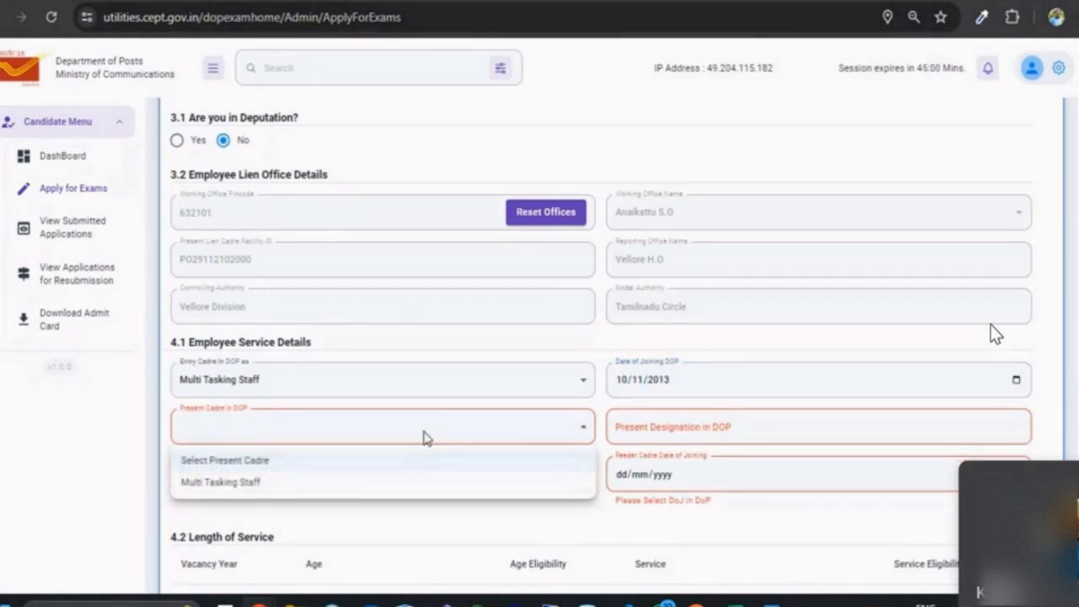
{"action": "left_click", "coordinate": [356, 484]}
{"action": "left_click", "coordinate": [694, 432]}
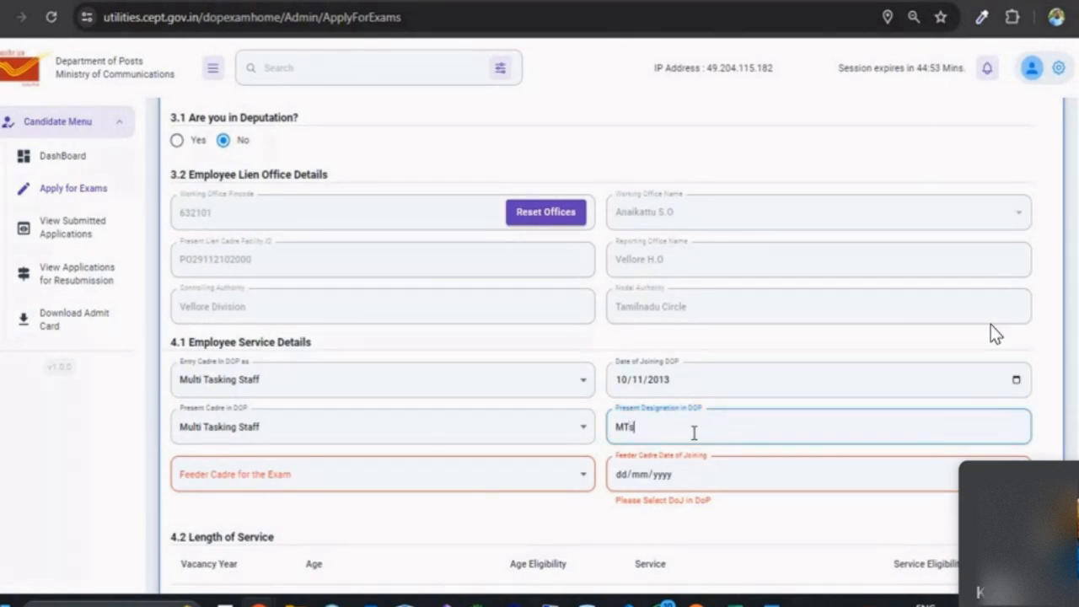
Step: Set the feeder cadre to Multi Tasking Staff with joining date 10/11/2013
{"action": "left_click", "coordinate": [376, 483]}
{"action": "left_click", "coordinate": [347, 532]}
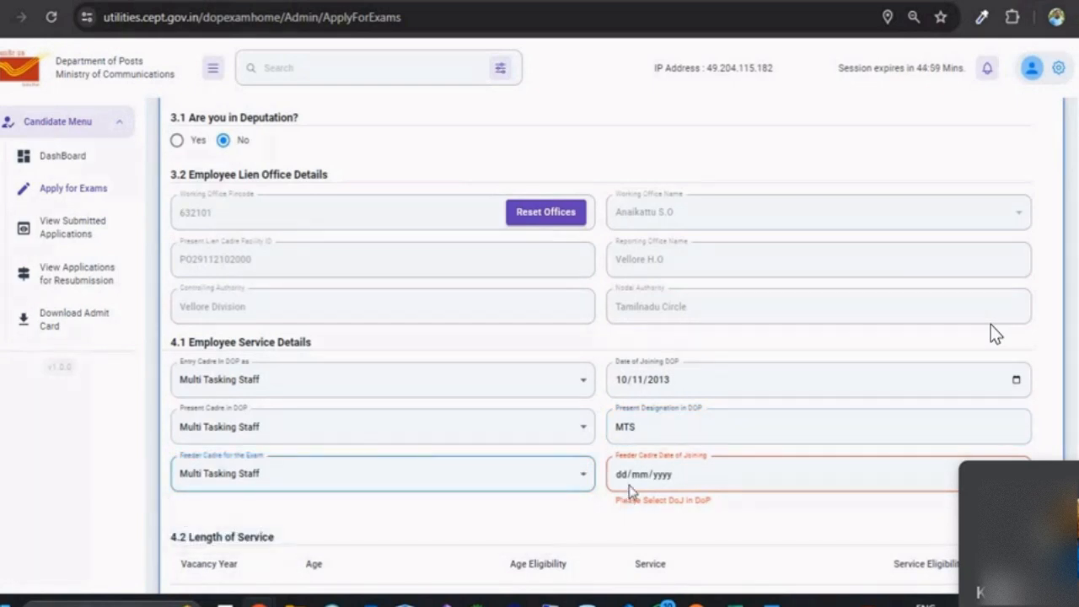
{"action": "left_click", "coordinate": [627, 483]}
{"action": "type", "text": "1"}
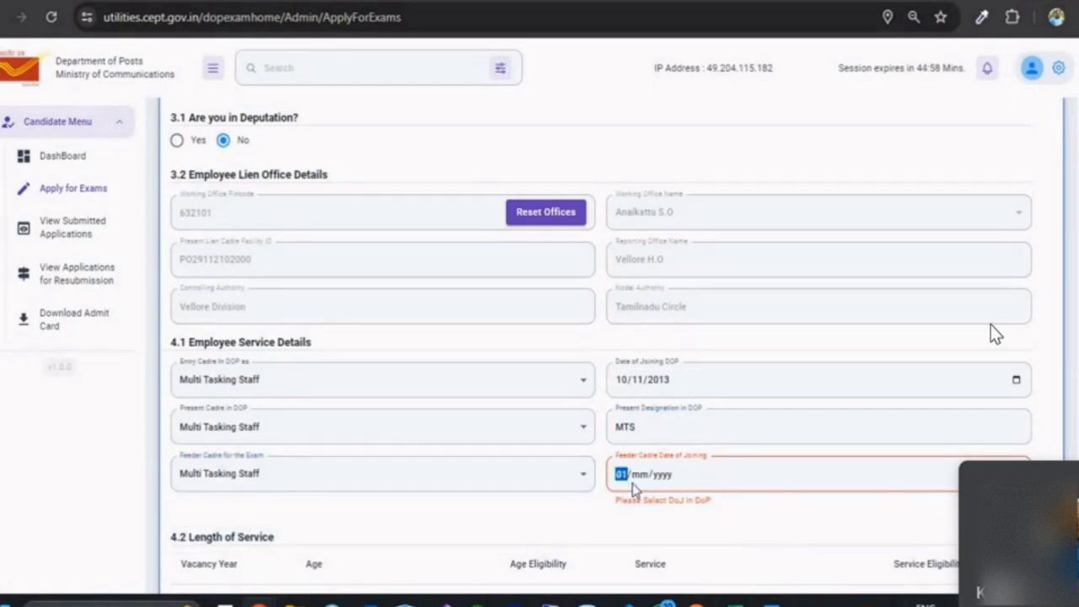
{"action": "type", "text": "0/11/2013"}
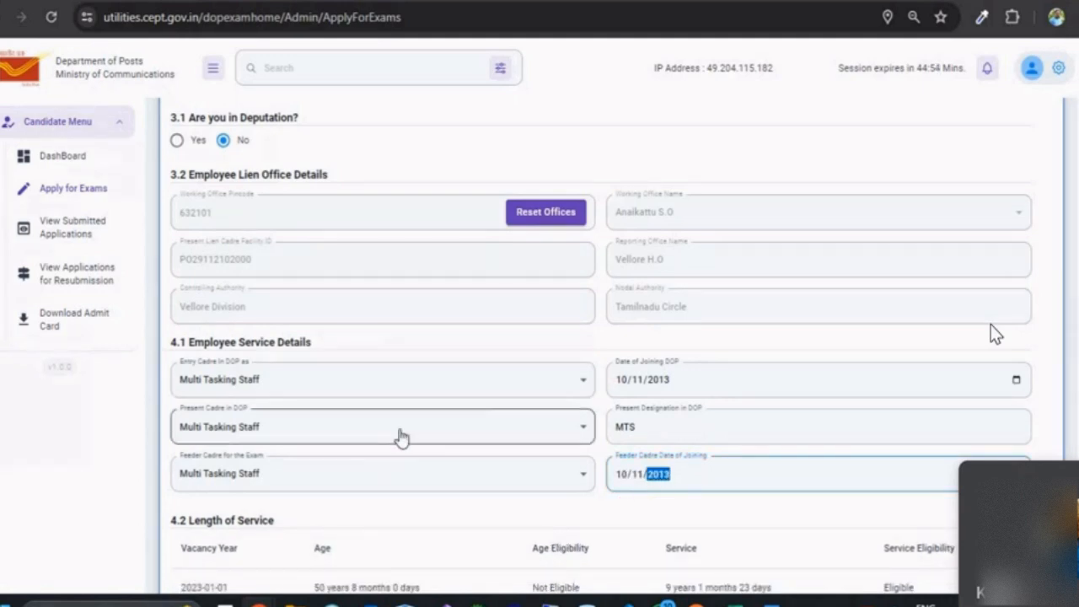
{"action": "scroll", "coordinate": [405, 403], "scroll_direction": "down", "scroll_amount": 1}
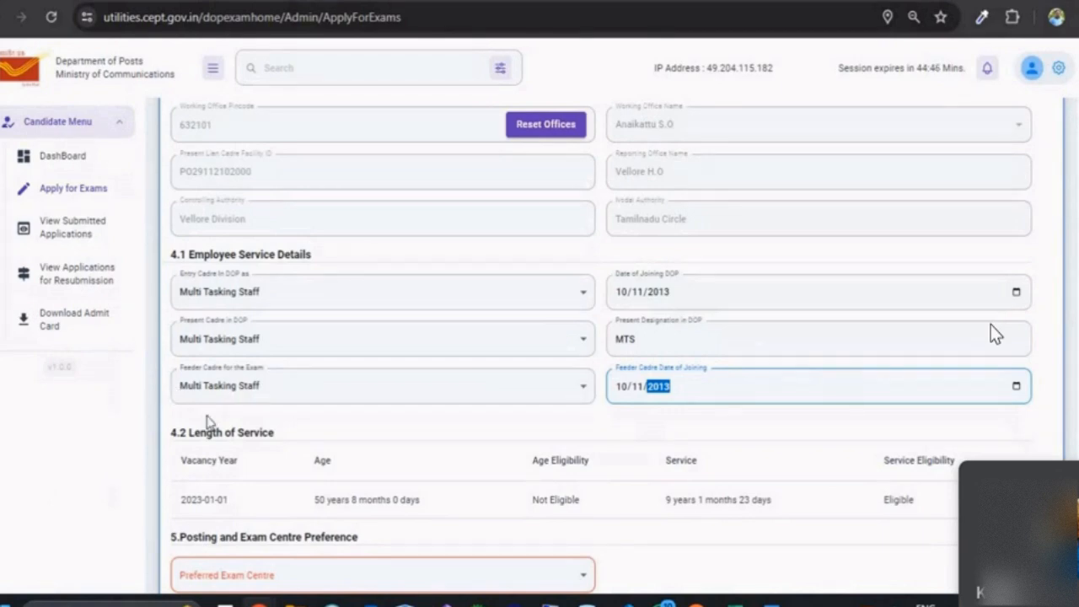
{"action": "scroll", "coordinate": [346, 418], "scroll_direction": "up", "scroll_amount": 4}
{"action": "scroll", "coordinate": [349, 419], "scroll_direction": "up", "scroll_amount": 4}
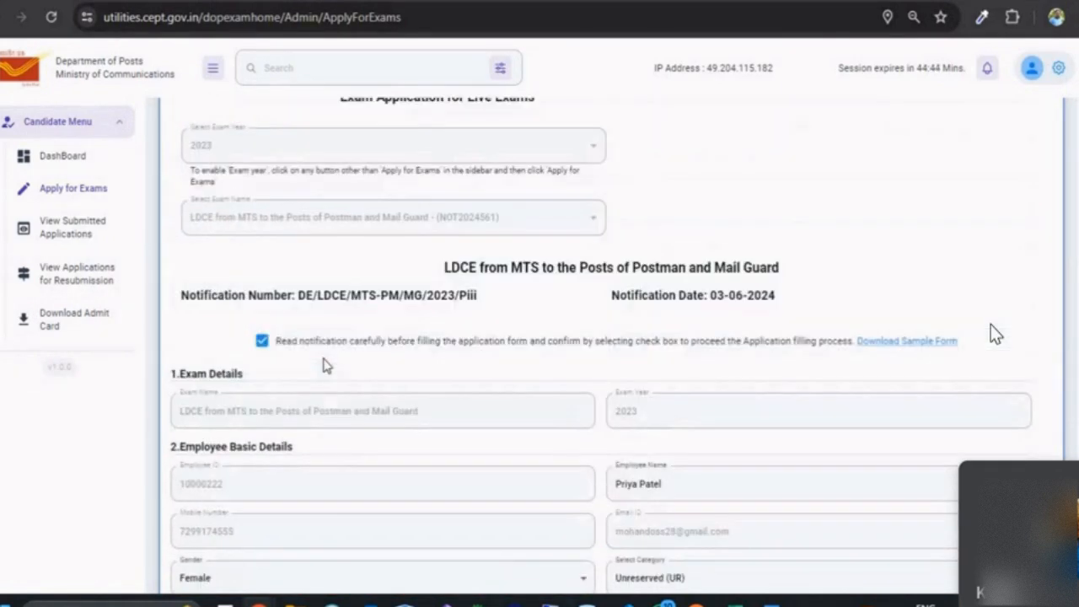
{"action": "scroll", "coordinate": [295, 320], "scroll_direction": "down", "scroll_amount": 5}
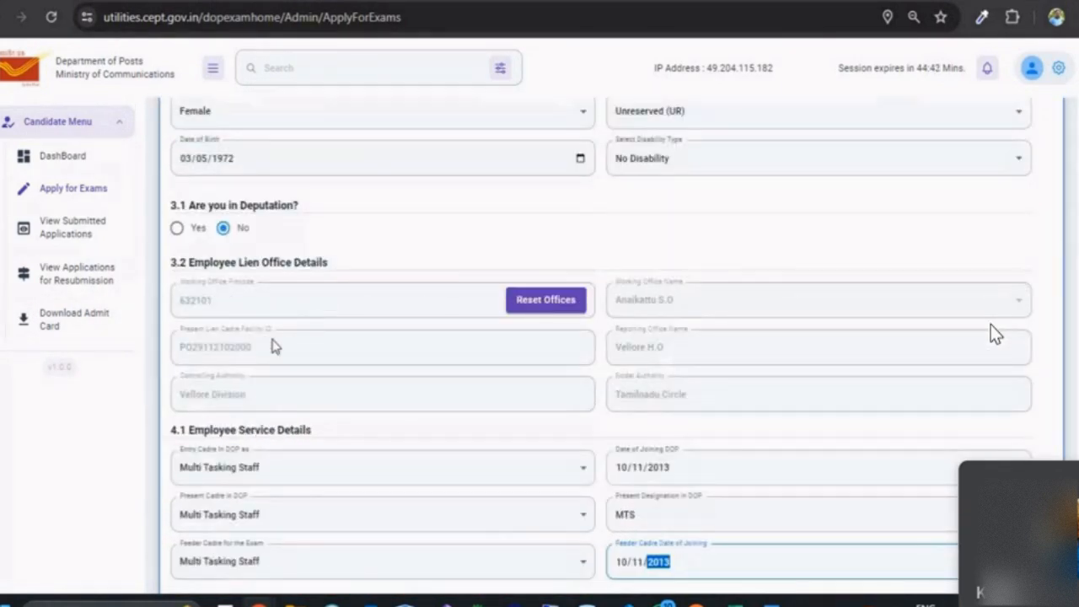
{"action": "scroll", "coordinate": [299, 405], "scroll_direction": "down", "scroll_amount": 3}
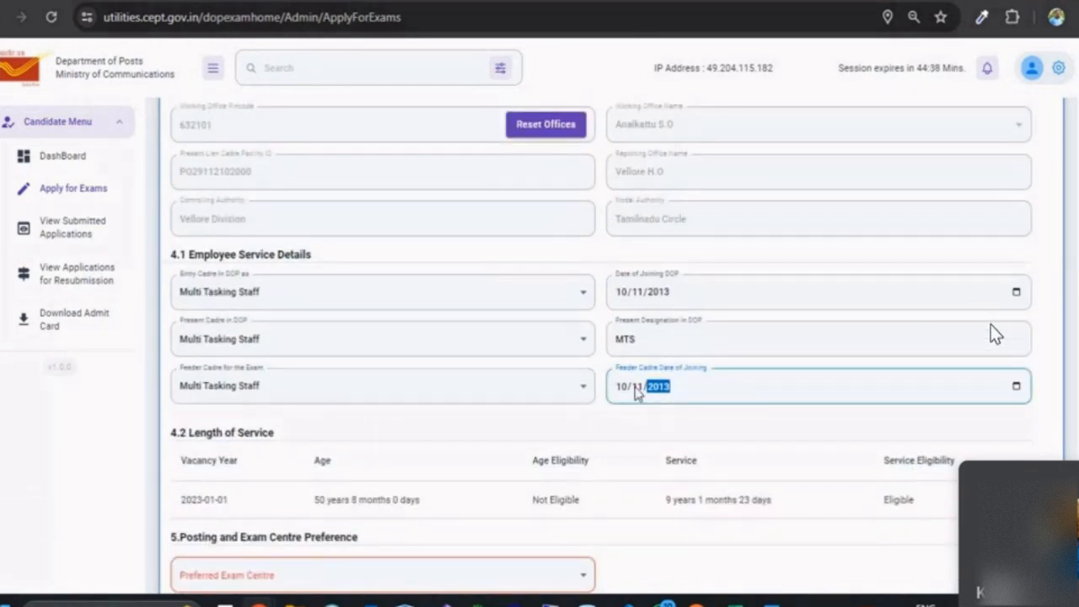
{"action": "left_click", "coordinate": [385, 401]}
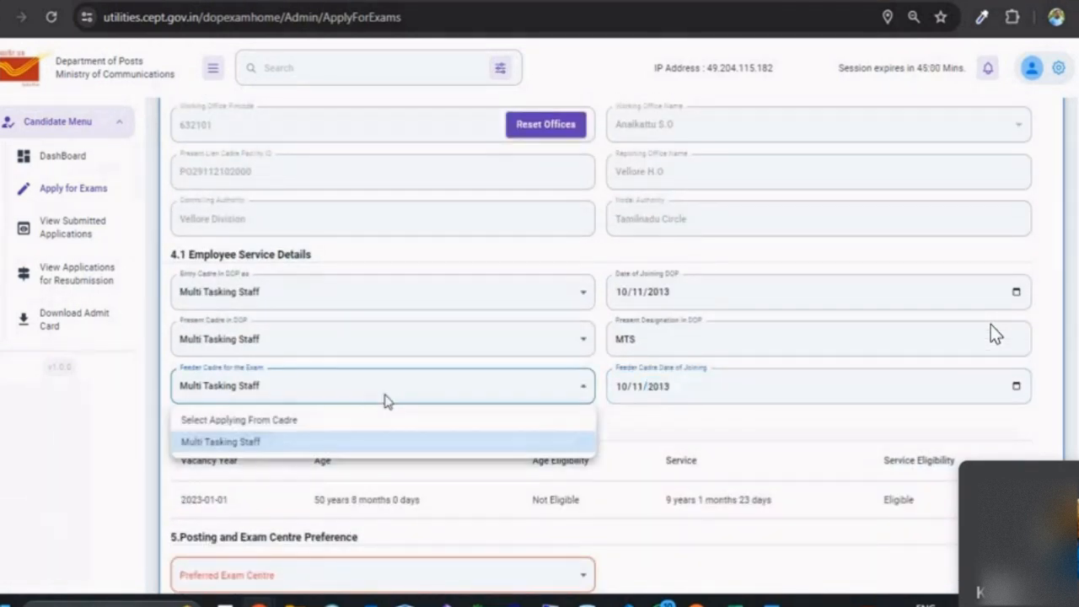
{"action": "left_click", "coordinate": [283, 447]}
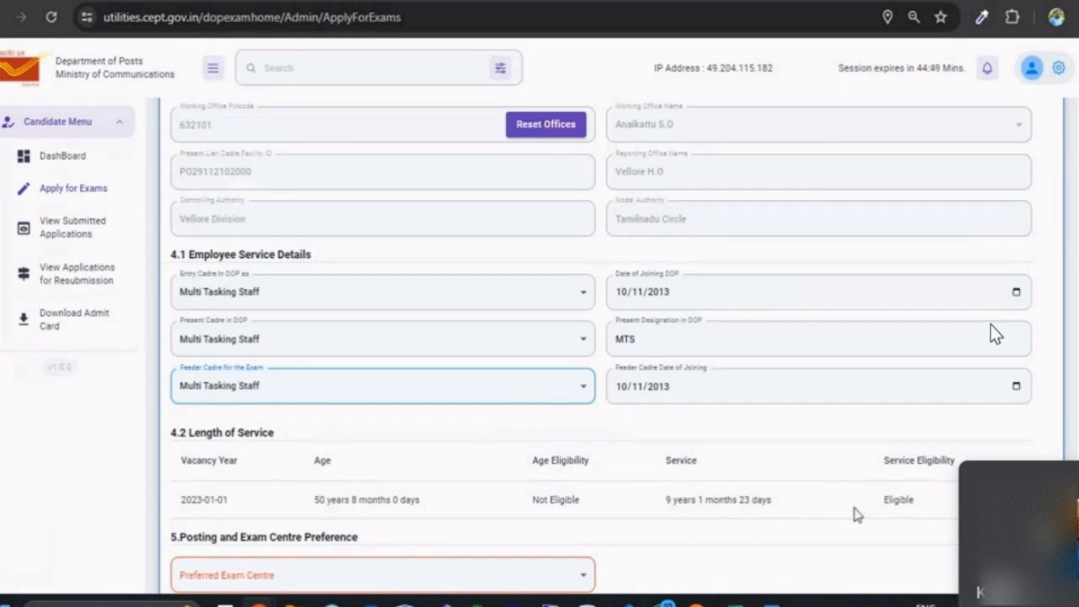
{"action": "scroll", "coordinate": [856, 514], "scroll_direction": "down", "scroll_amount": 2}
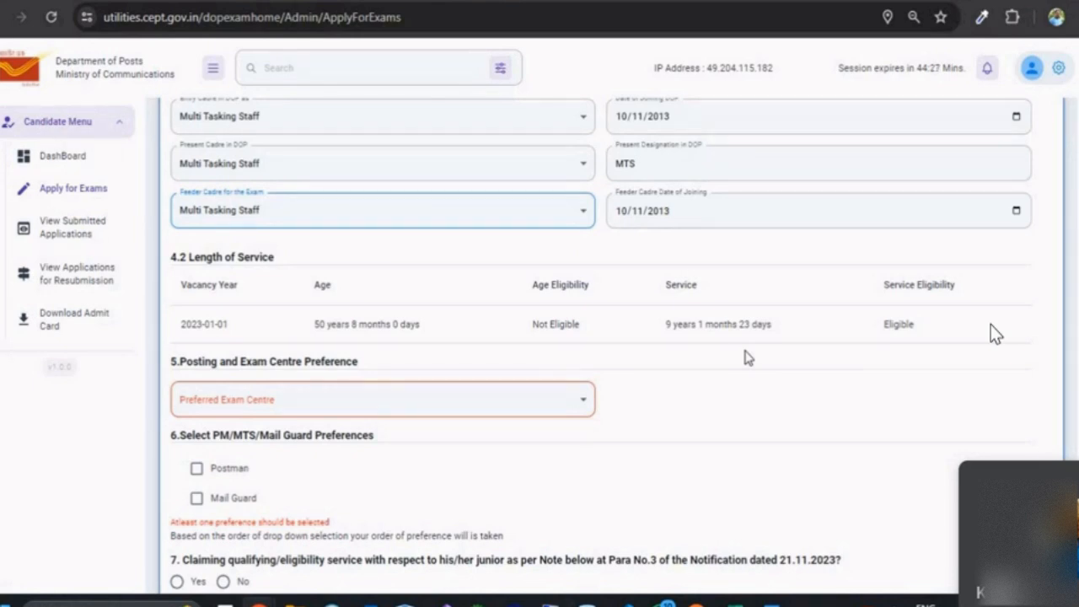
{"action": "scroll", "coordinate": [708, 384], "scroll_direction": "up", "scroll_amount": 1}
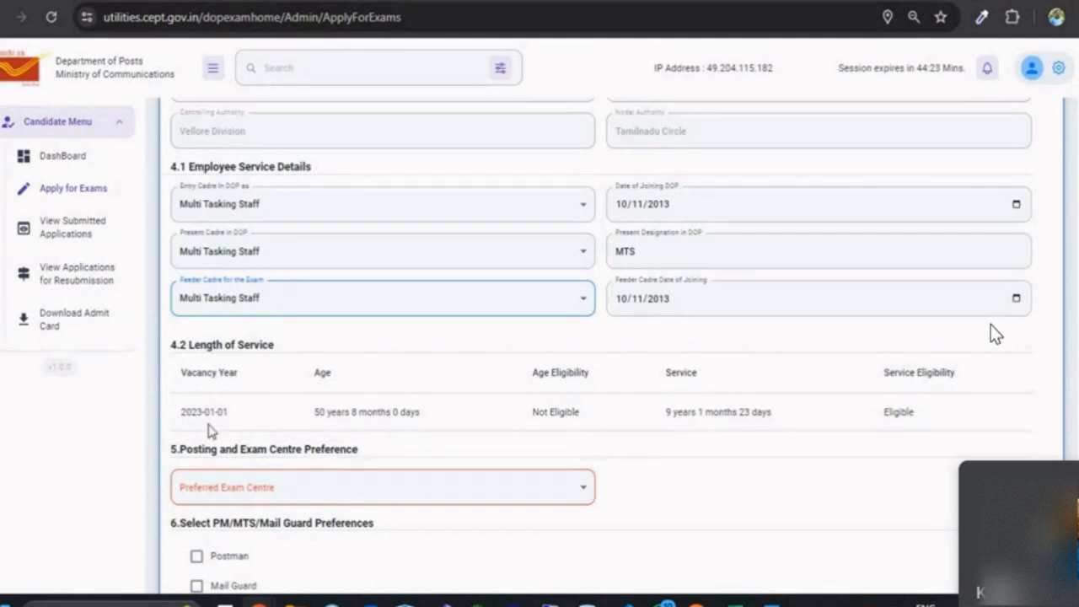
{"action": "scroll", "coordinate": [472, 475], "scroll_direction": "up", "scroll_amount": 9}
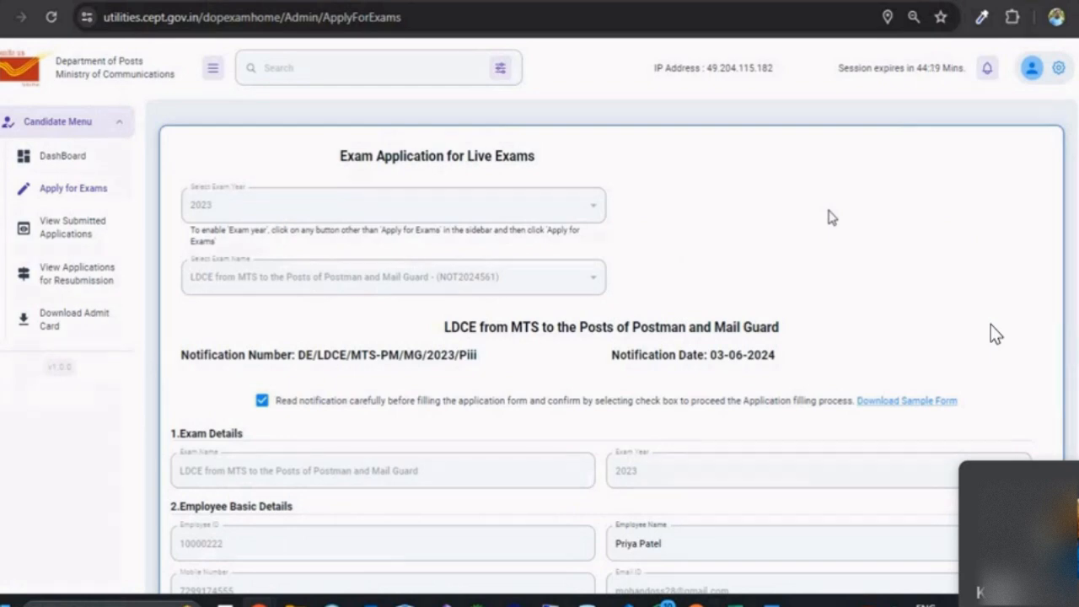
{"action": "scroll", "coordinate": [819, 217], "scroll_direction": "down", "scroll_amount": 10}
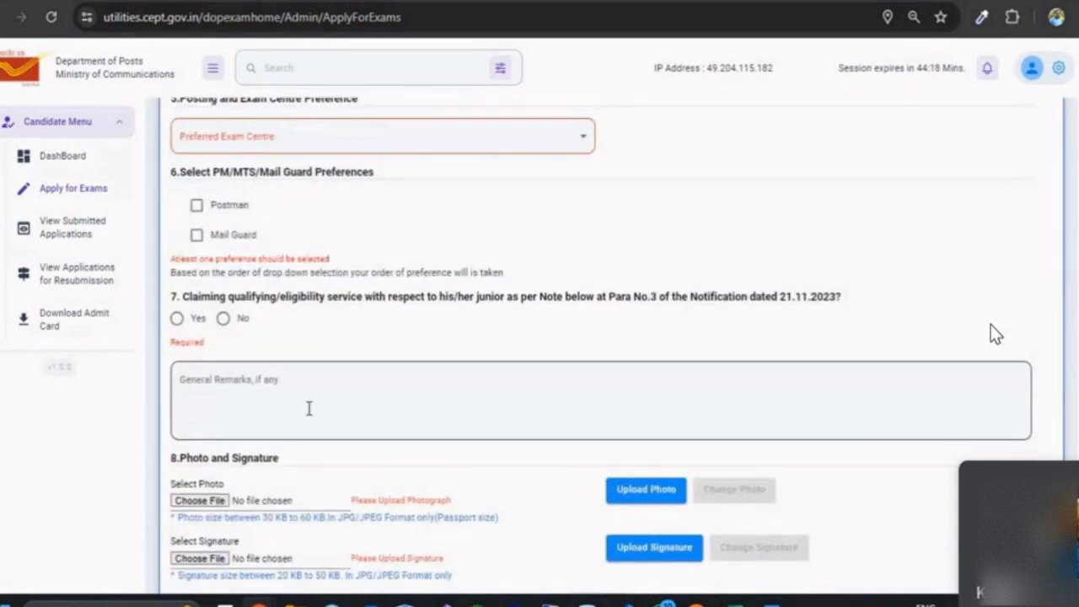
{"action": "scroll", "coordinate": [308, 409], "scroll_direction": "up", "scroll_amount": 3}
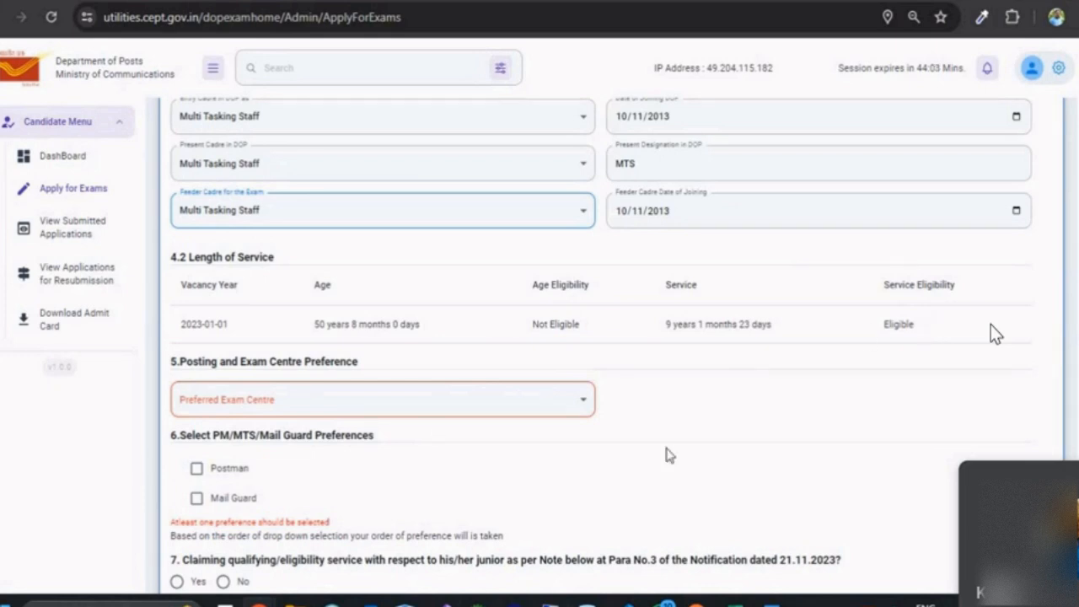
Step: Choose Chennai from the Preferred Exam Centre list
{"action": "scroll", "coordinate": [776, 369], "scroll_direction": "down", "scroll_amount": 2}
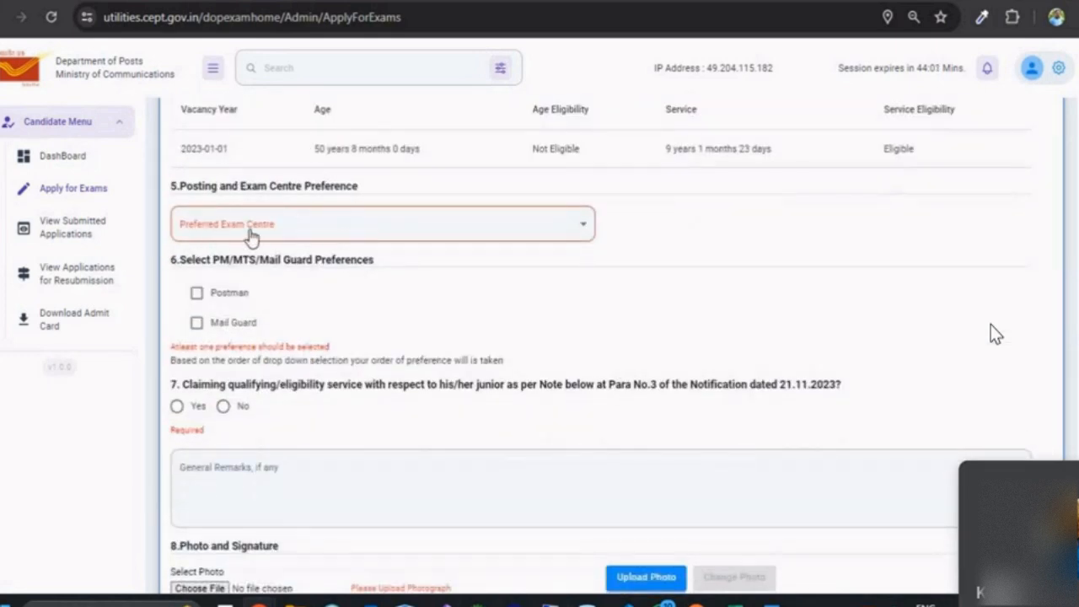
{"action": "left_click", "coordinate": [248, 230]}
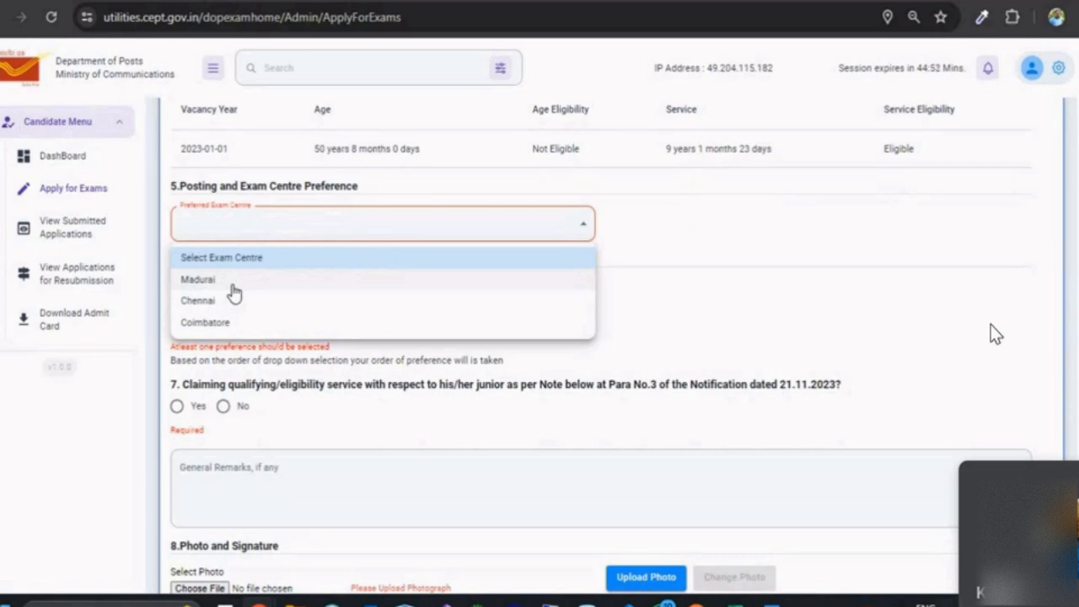
{"action": "left_click", "coordinate": [767, 206]}
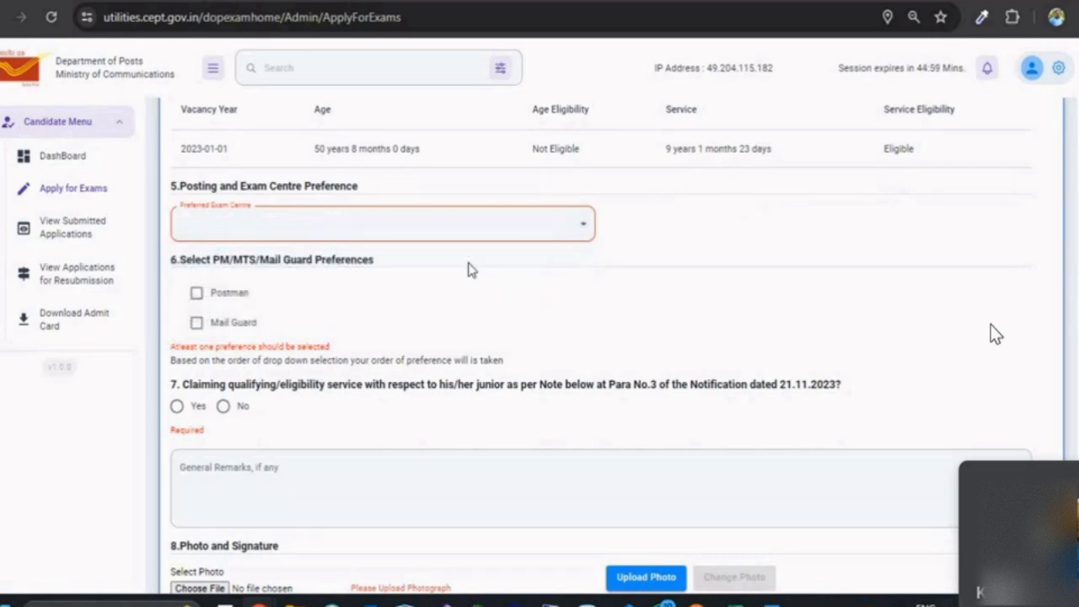
{"action": "left_click", "coordinate": [318, 231]}
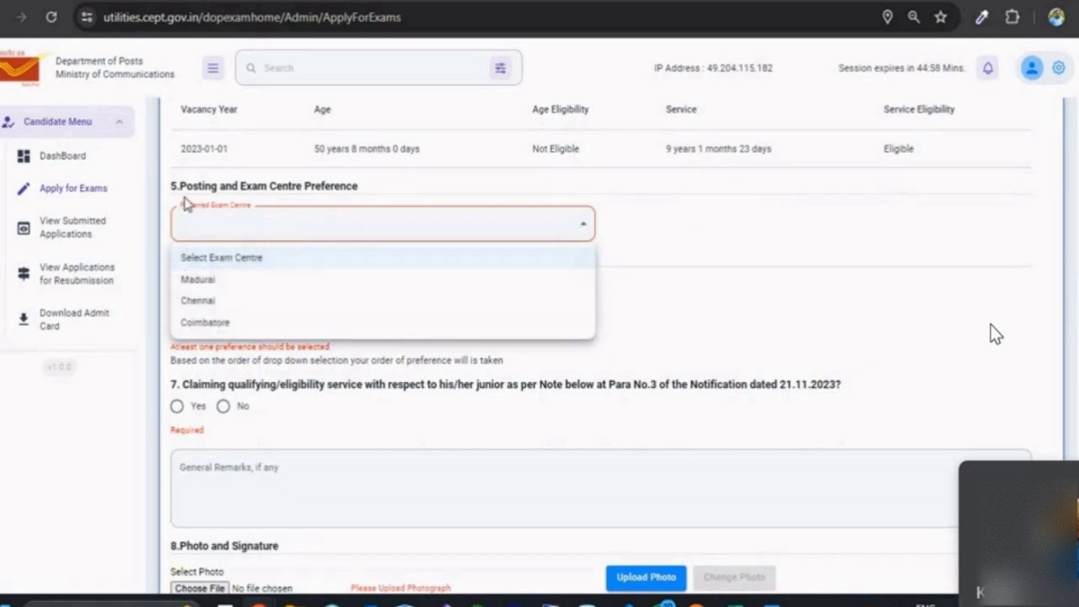
{"action": "left_click", "coordinate": [759, 281]}
{"action": "left_click", "coordinate": [252, 229]}
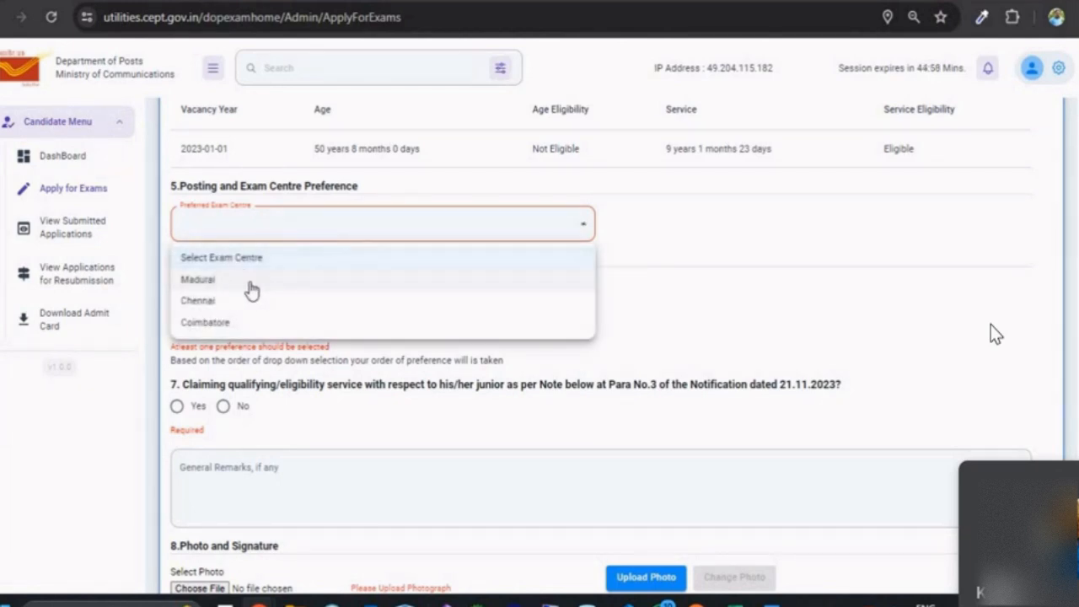
{"action": "left_click", "coordinate": [218, 301]}
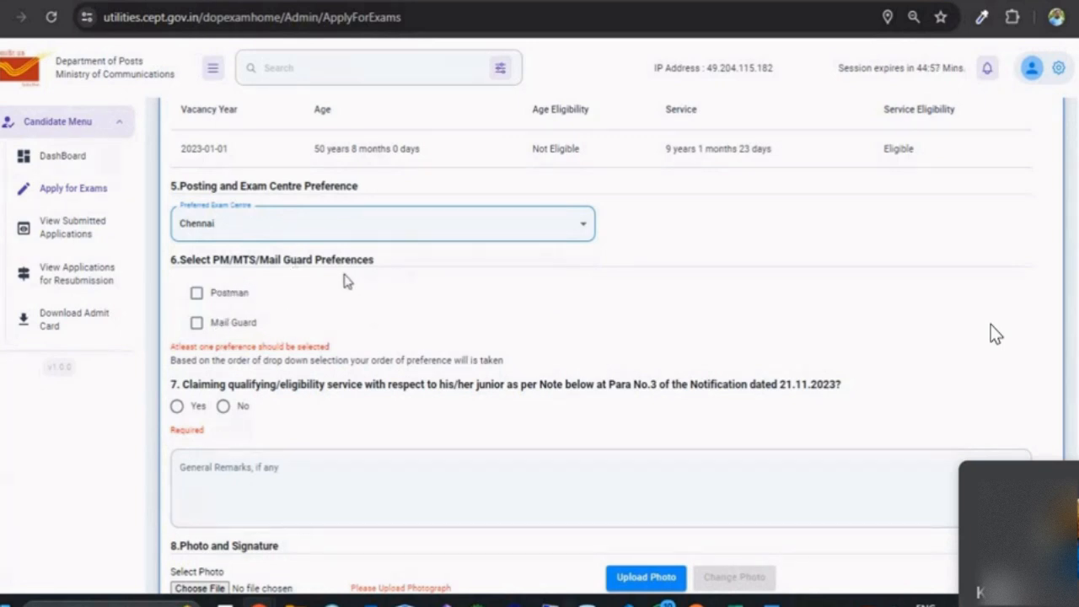
Step: Add Postman and Mail Guard as post preferences
{"action": "left_click", "coordinate": [233, 302]}
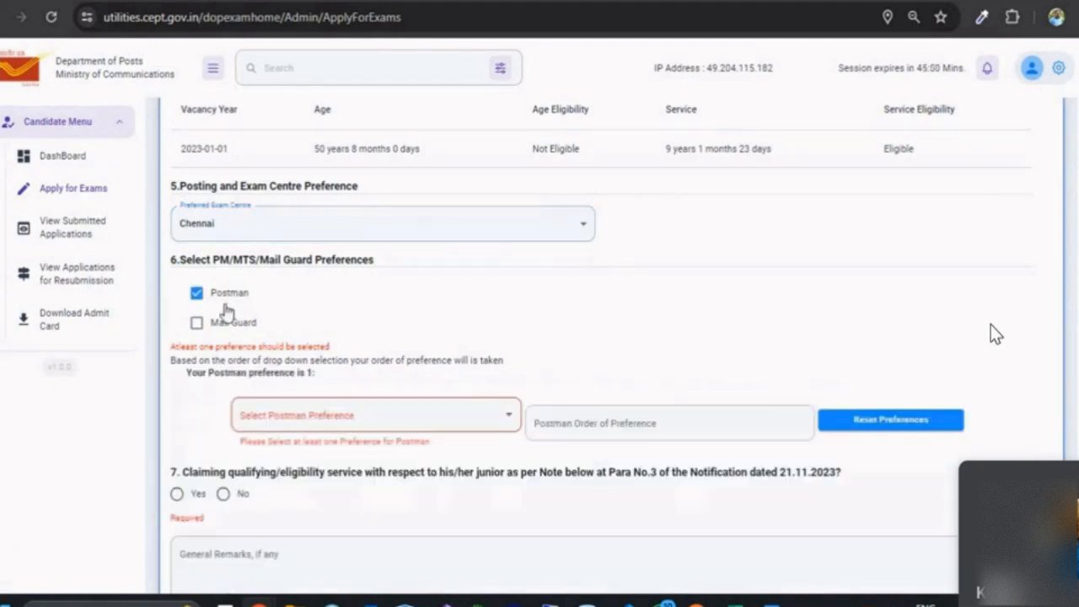
{"action": "left_click", "coordinate": [216, 334]}
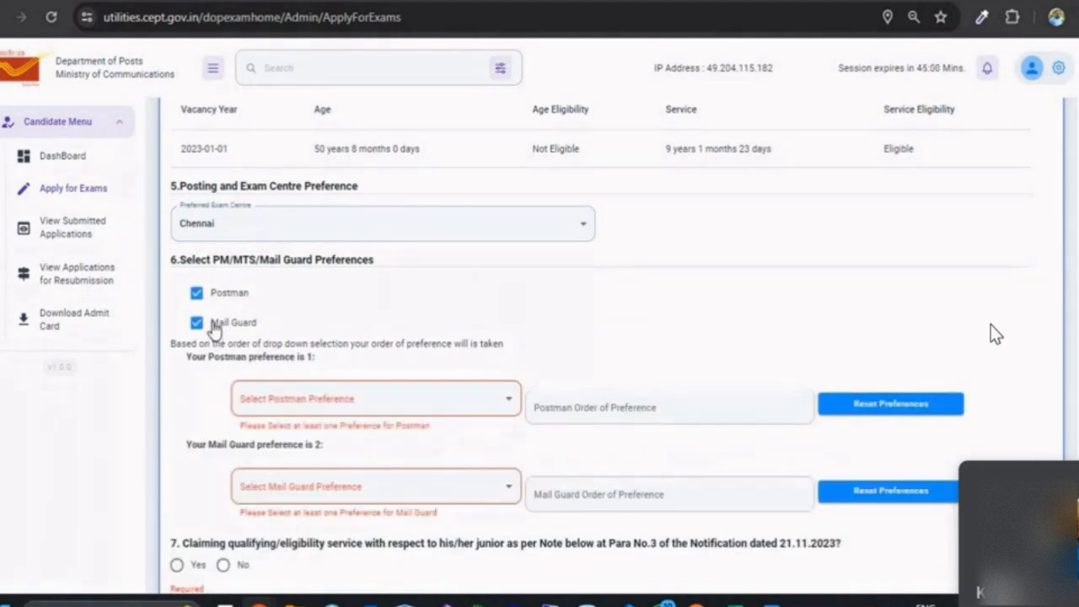
{"action": "left_click", "coordinate": [215, 330]}
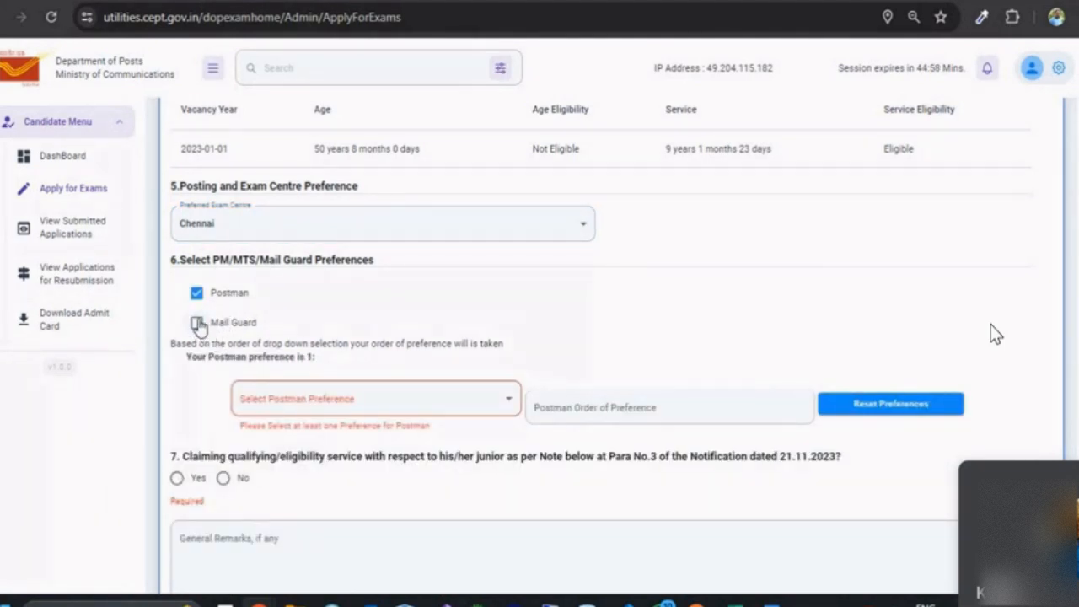
{"action": "left_click", "coordinate": [197, 322]}
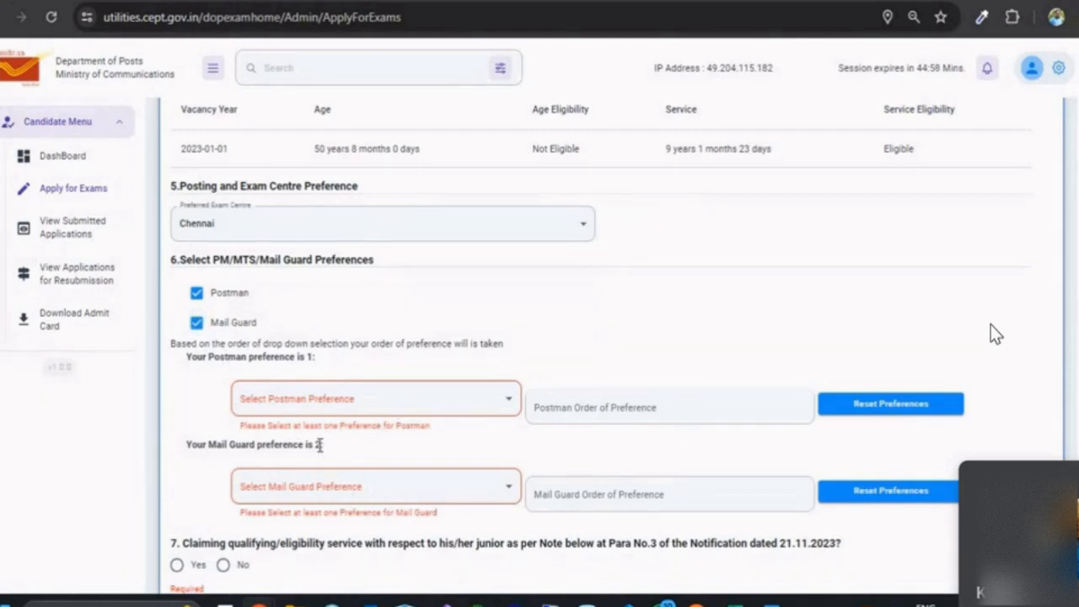
Step: Try Erode, Kanniyakumari, Karaikudi for Postman and Chennai sorting divisions for Mail Guard
{"action": "left_click", "coordinate": [298, 410]}
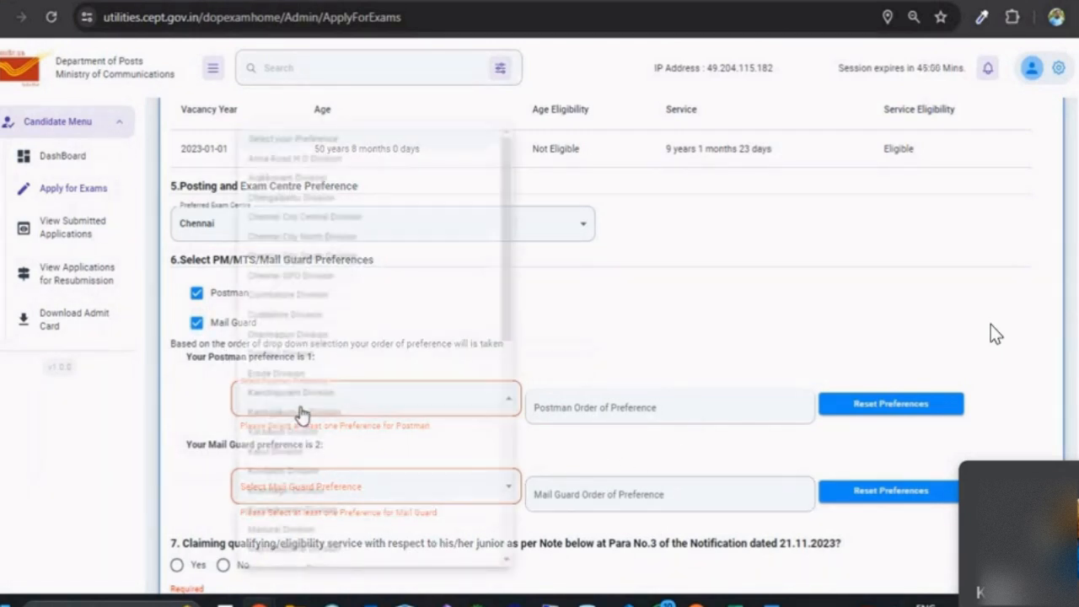
{"action": "left_click", "coordinate": [289, 376]}
{"action": "left_click", "coordinate": [295, 391]}
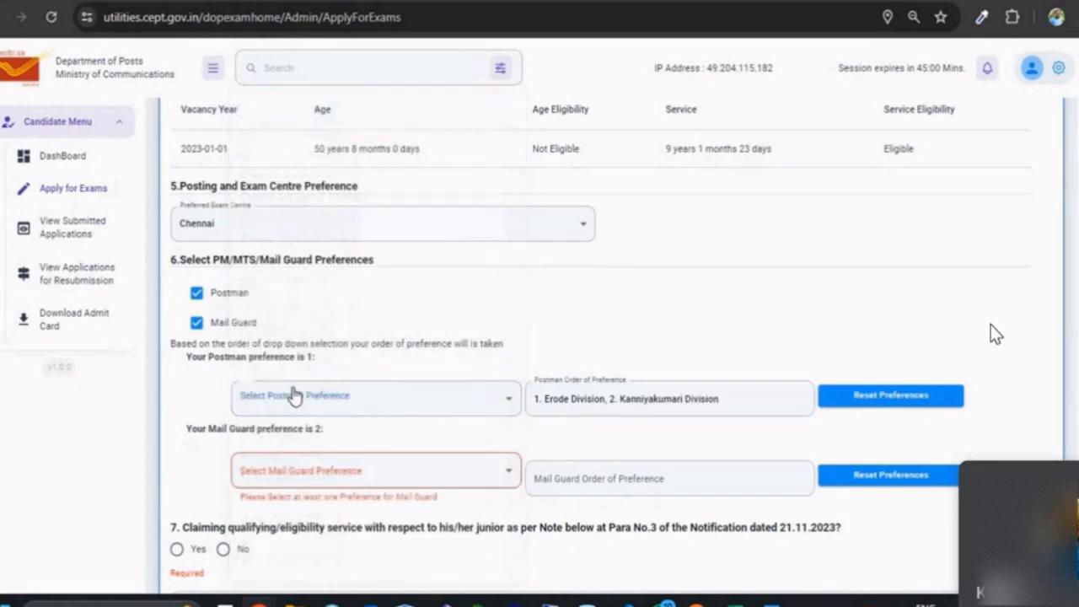
{"action": "left_click", "coordinate": [319, 481]}
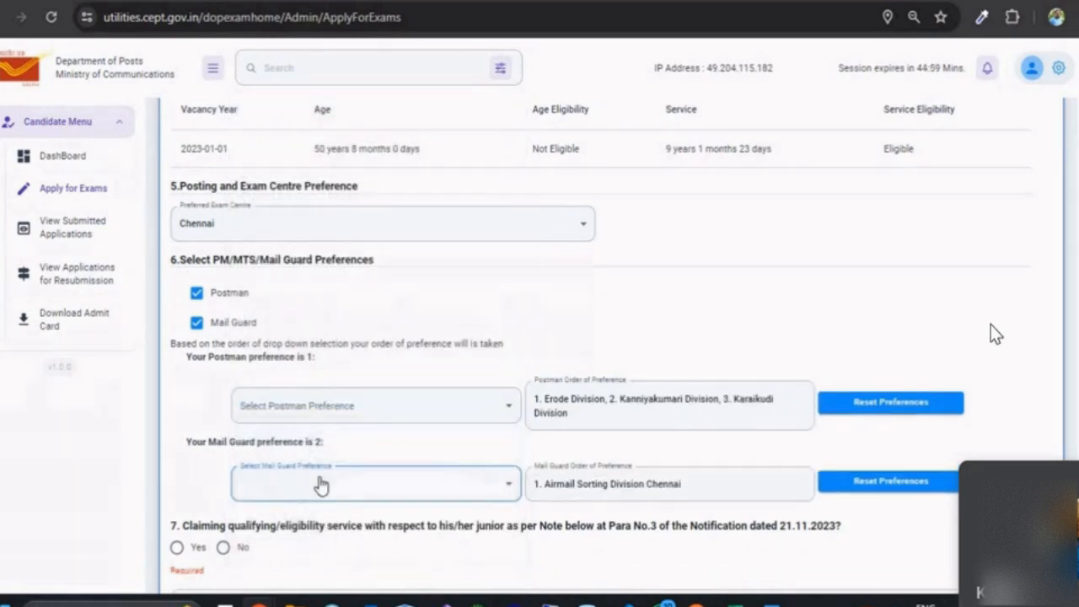
{"action": "left_click", "coordinate": [315, 485]}
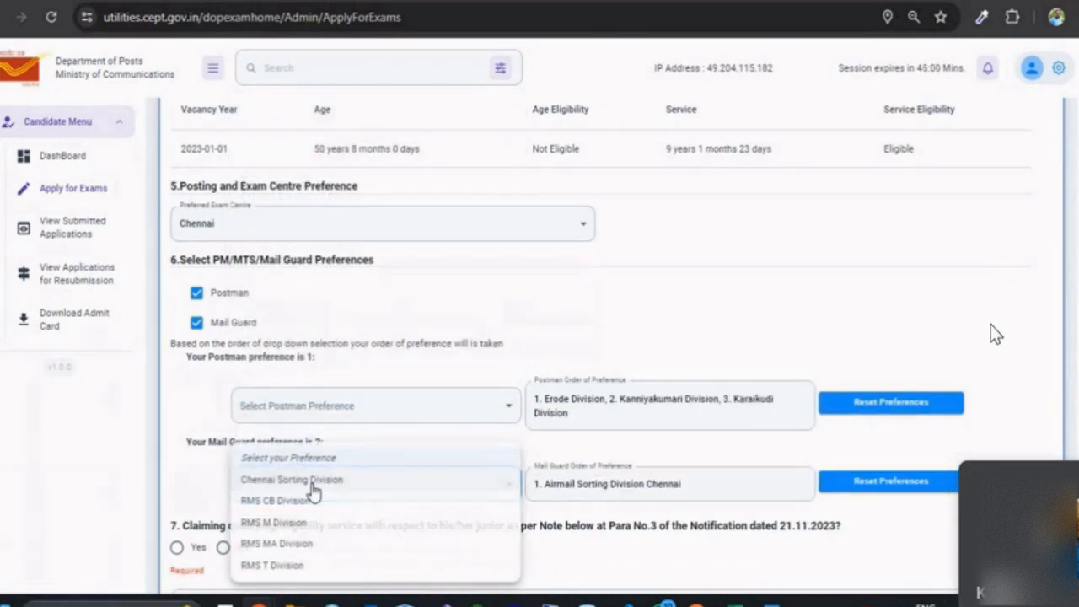
{"action": "left_click", "coordinate": [310, 487]}
{"action": "scroll", "coordinate": [362, 426], "scroll_direction": "down", "scroll_amount": 3}
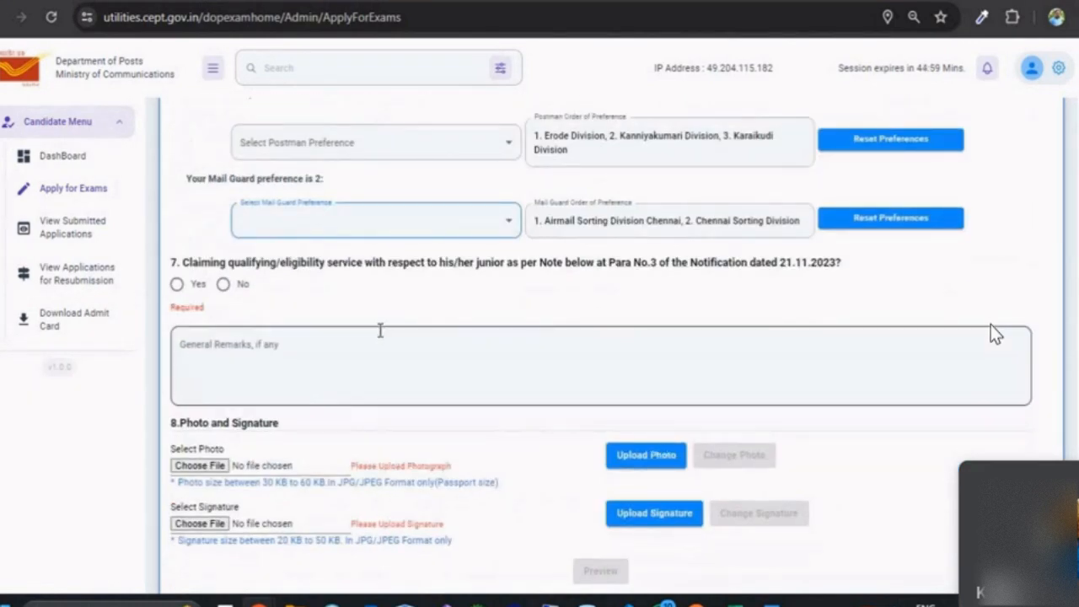
{"action": "scroll", "coordinate": [379, 330], "scroll_direction": "up", "scroll_amount": 2}
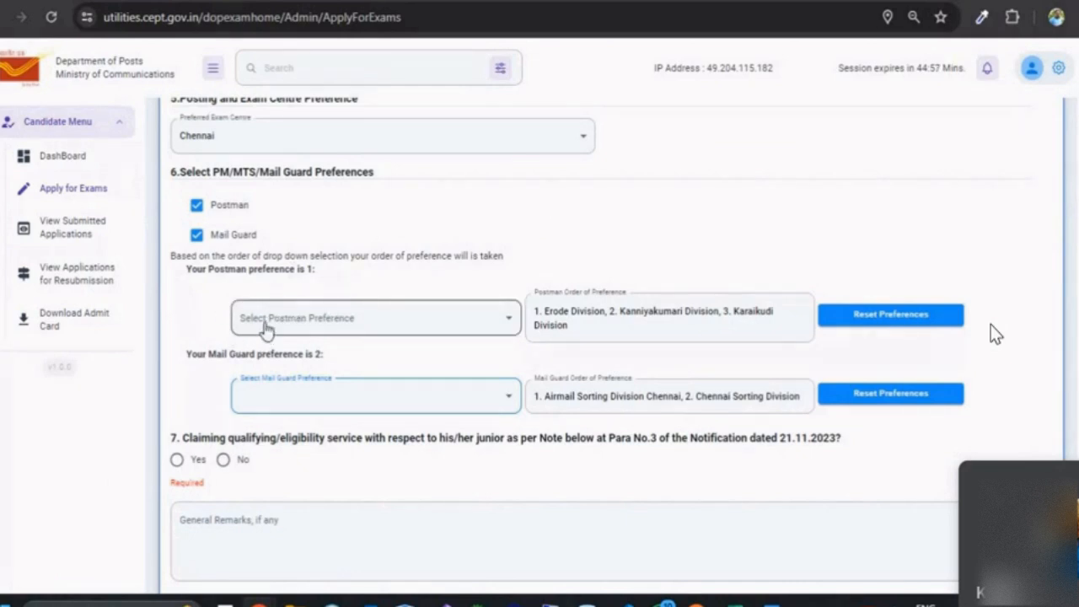
Step: Reorder post preferences with Mail Guard first and Postman second
{"action": "left_click", "coordinate": [197, 234]}
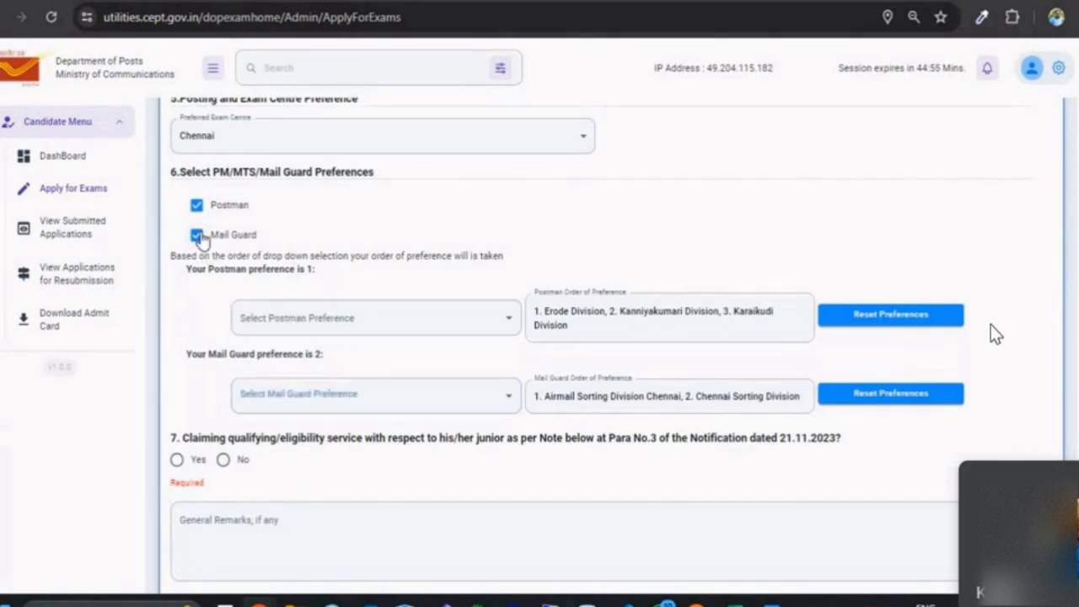
{"action": "left_click", "coordinate": [196, 205]}
{"action": "left_click", "coordinate": [197, 235]}
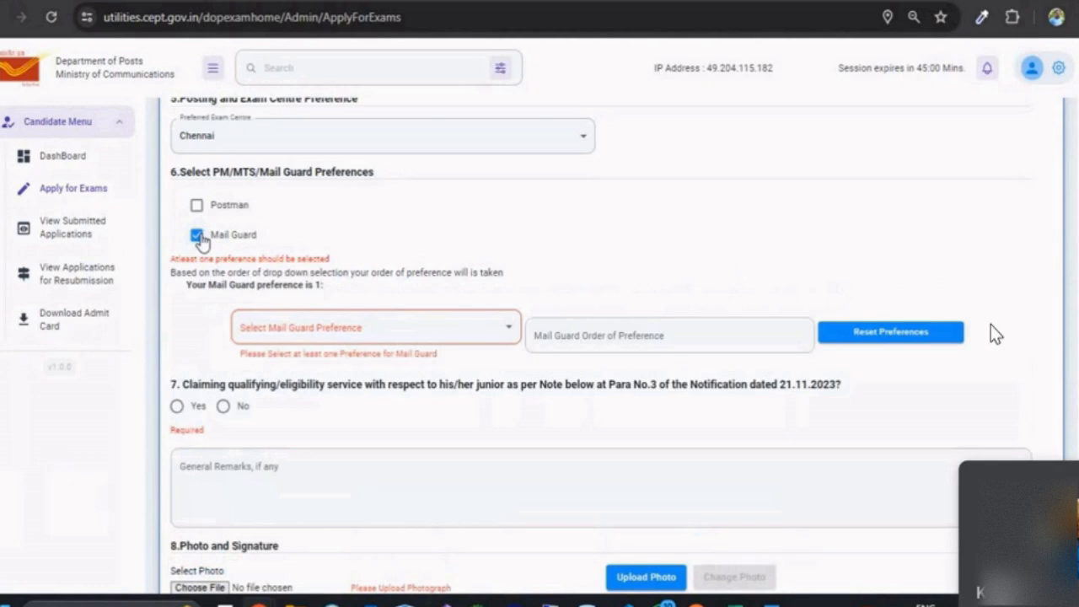
{"action": "left_click", "coordinate": [208, 206]}
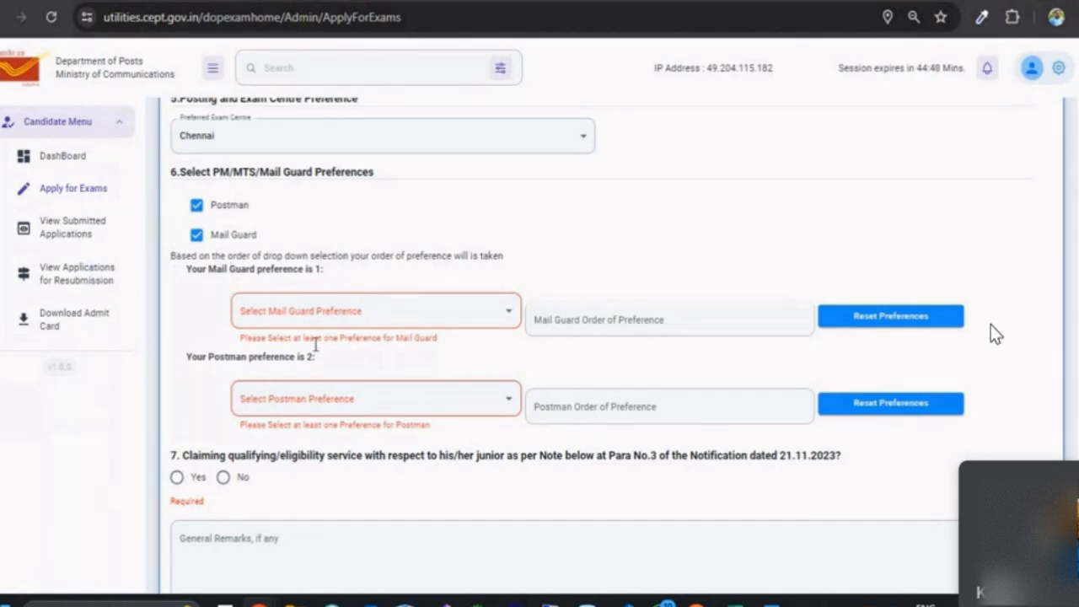
Step: Pick RMS M Division for Mail Guard and Kovilpatti Division for Postman
{"action": "left_click", "coordinate": [385, 316]}
{"action": "left_click", "coordinate": [342, 402]}
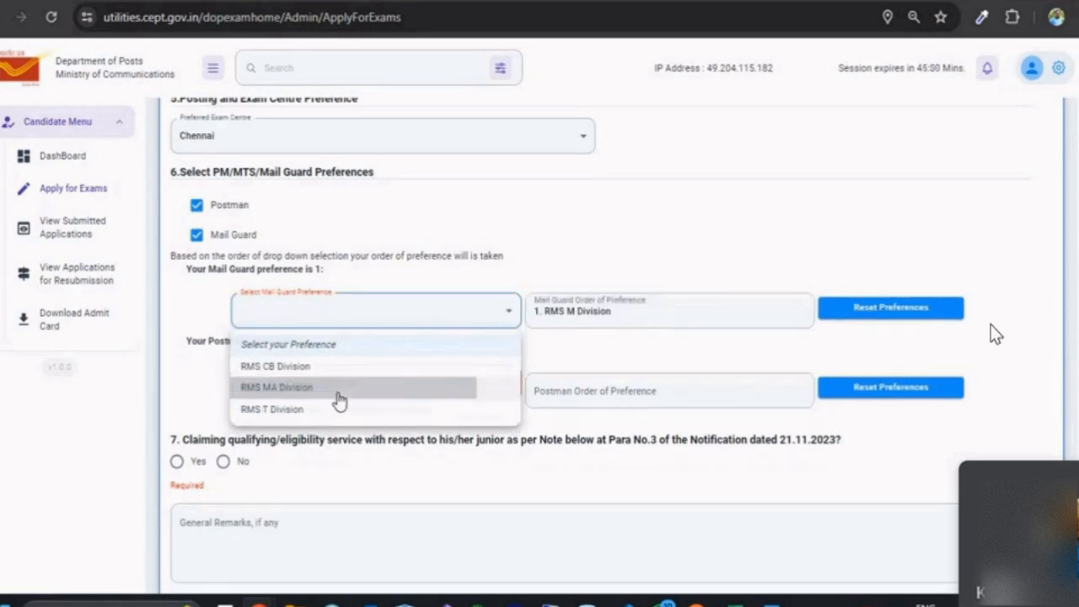
{"action": "left_click", "coordinate": [336, 401]}
{"action": "left_click", "coordinate": [335, 401]}
{"action": "left_click", "coordinate": [327, 413]}
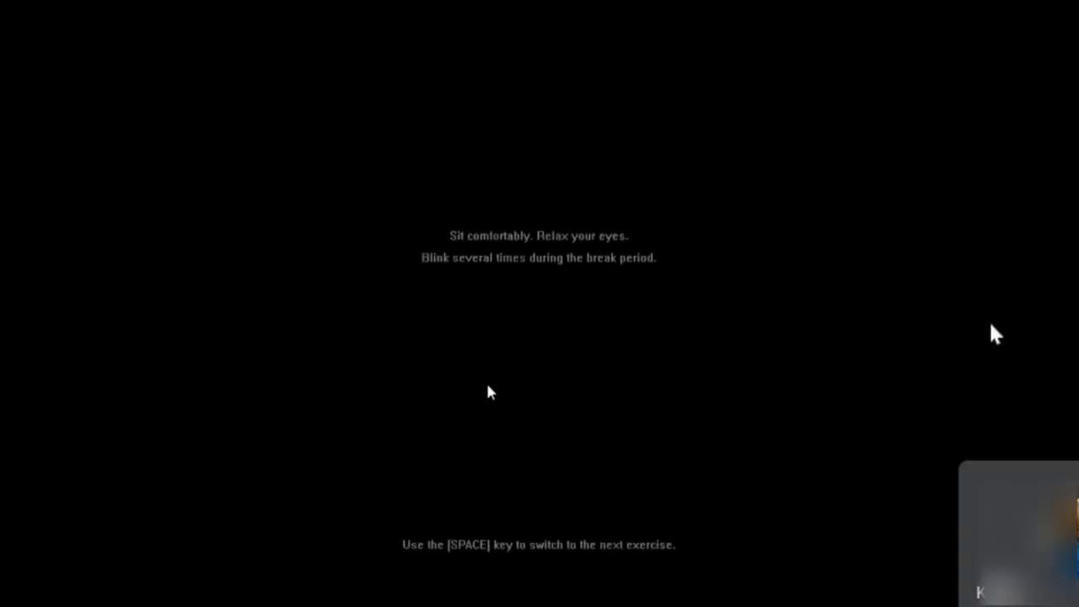
{"action": "key", "text": "Escape"}
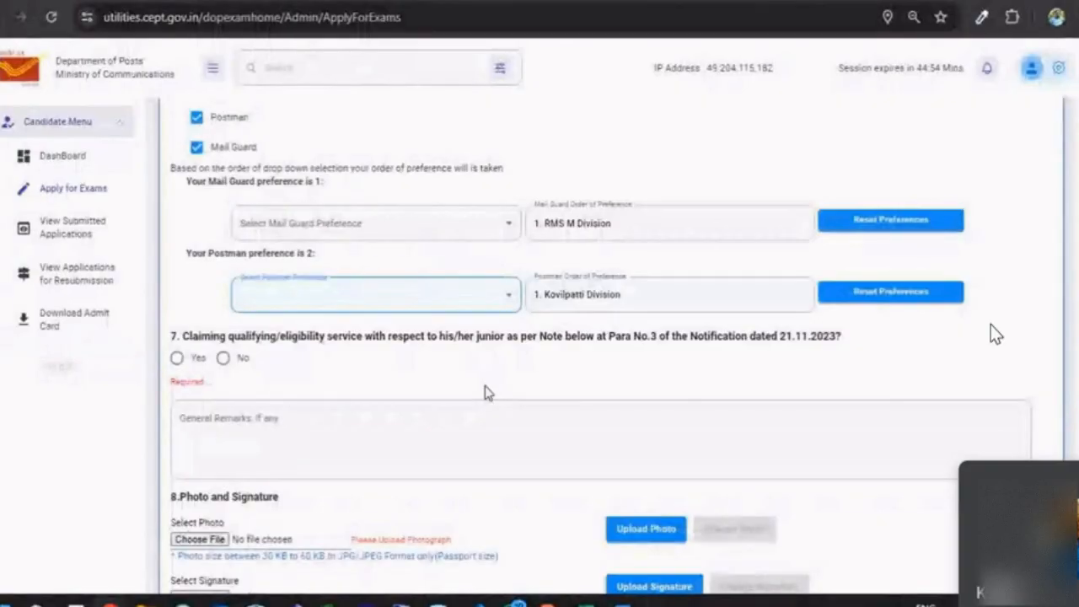
Step: Set question 7 on qualifying service versus a junior to No, then place the cursor in General Remarks
{"action": "left_click", "coordinate": [223, 358]}
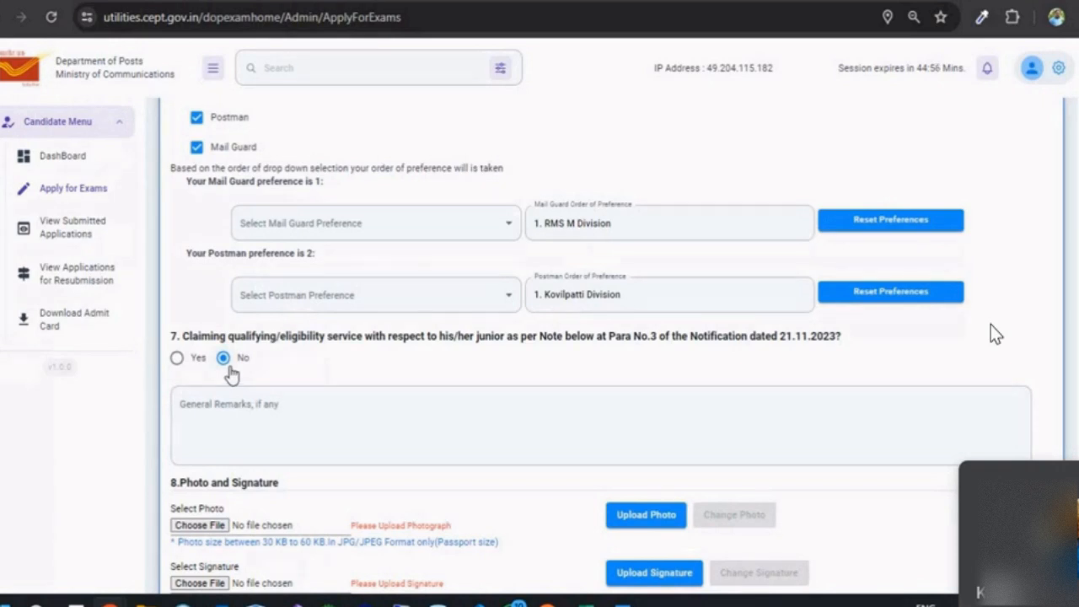
{"action": "left_click", "coordinate": [177, 357]}
{"action": "left_click", "coordinate": [223, 358]}
{"action": "left_click", "coordinate": [364, 417]}
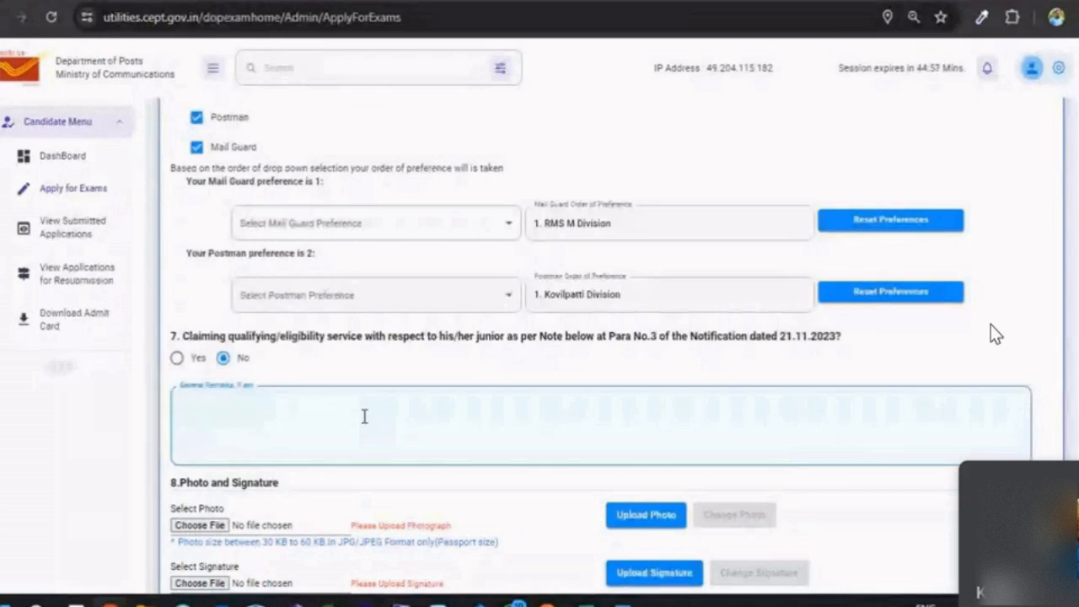
{"action": "scroll", "coordinate": [346, 424], "scroll_direction": "down", "scroll_amount": 3}
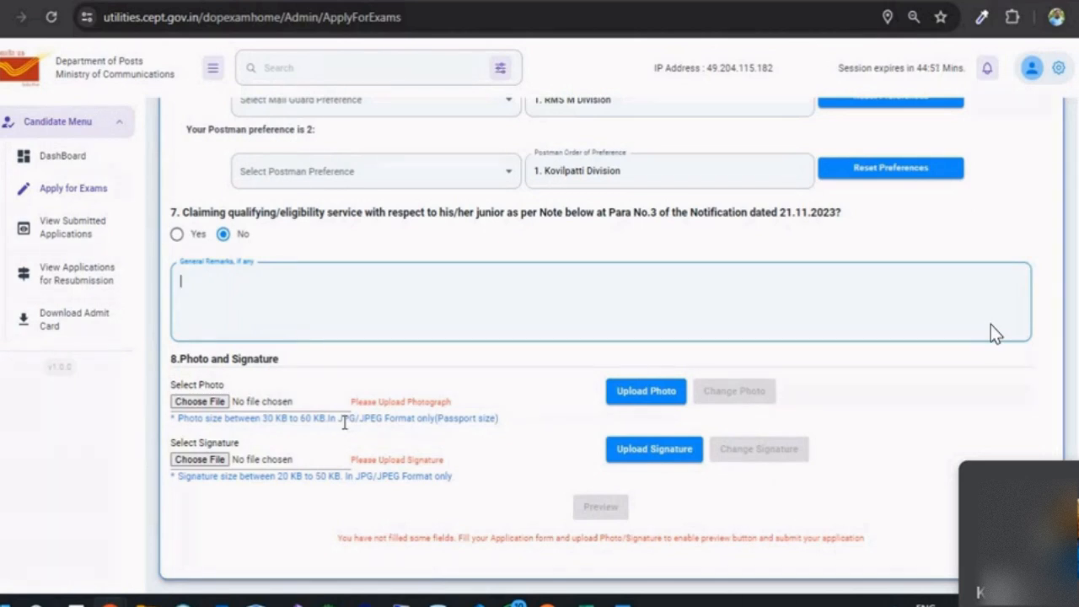
Step: Upload Photo10003005.jpg from the Images_IP Photo folder as the applicant photo
{"action": "left_click", "coordinate": [211, 402]}
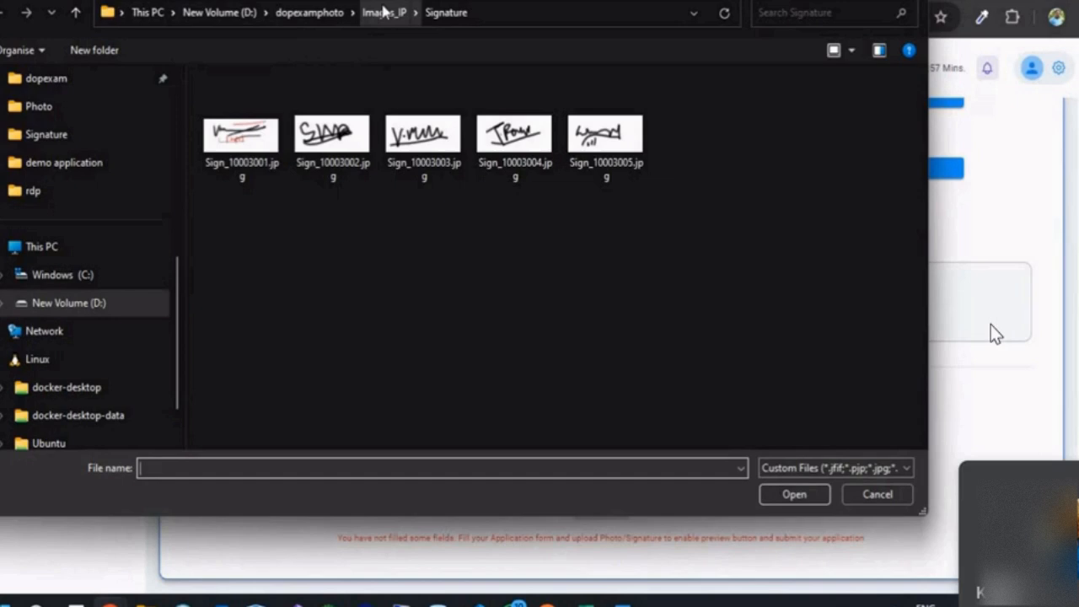
{"action": "left_click", "coordinate": [384, 11]}
{"action": "double_click", "coordinate": [259, 104]}
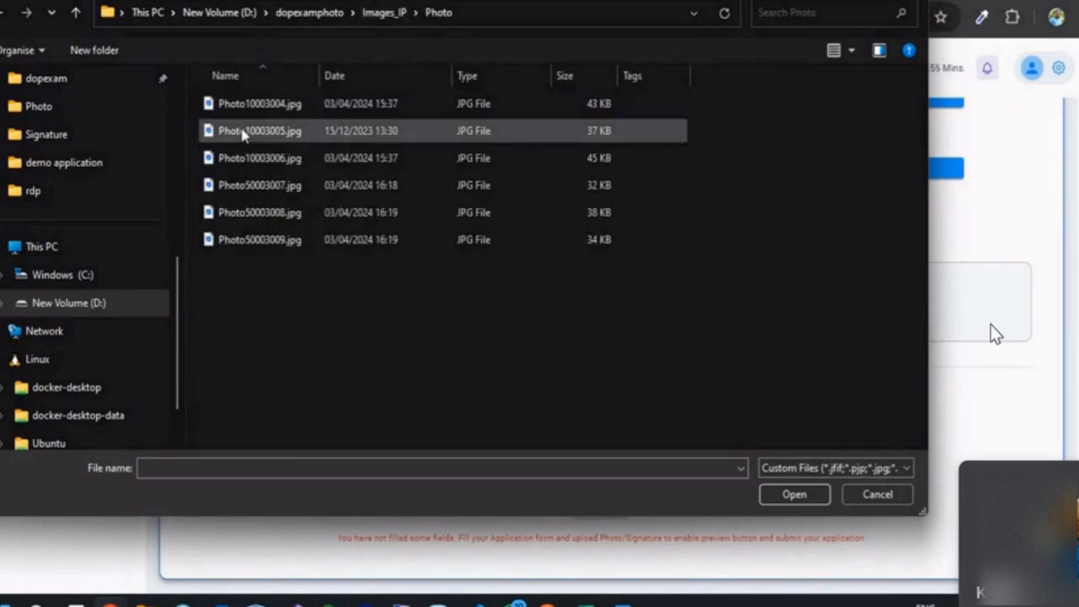
{"action": "double_click", "coordinate": [243, 132]}
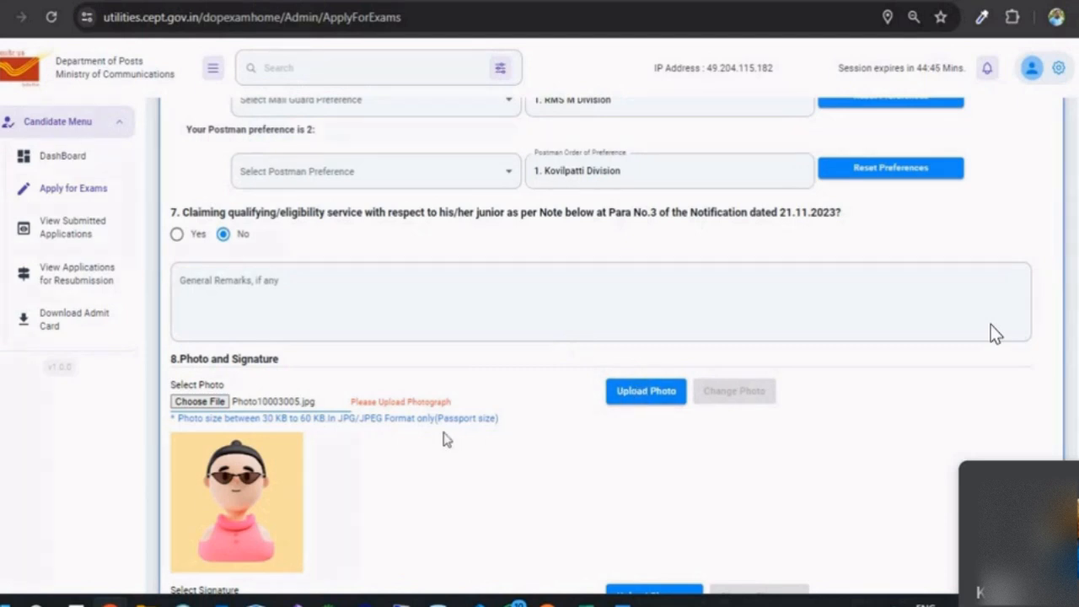
{"action": "left_click", "coordinate": [625, 405]}
{"action": "left_click", "coordinate": [681, 129]}
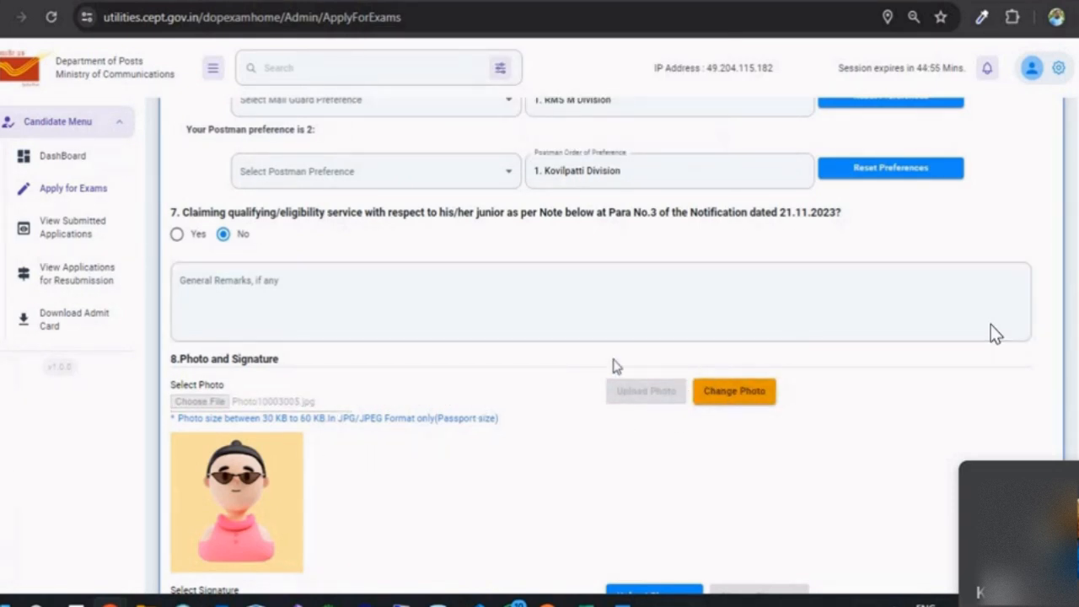
Step: Upload Sign_10003001.jpg from the Images_IP Signature folder as the signature
{"action": "scroll", "coordinate": [734, 397], "scroll_direction": "down", "scroll_amount": 2}
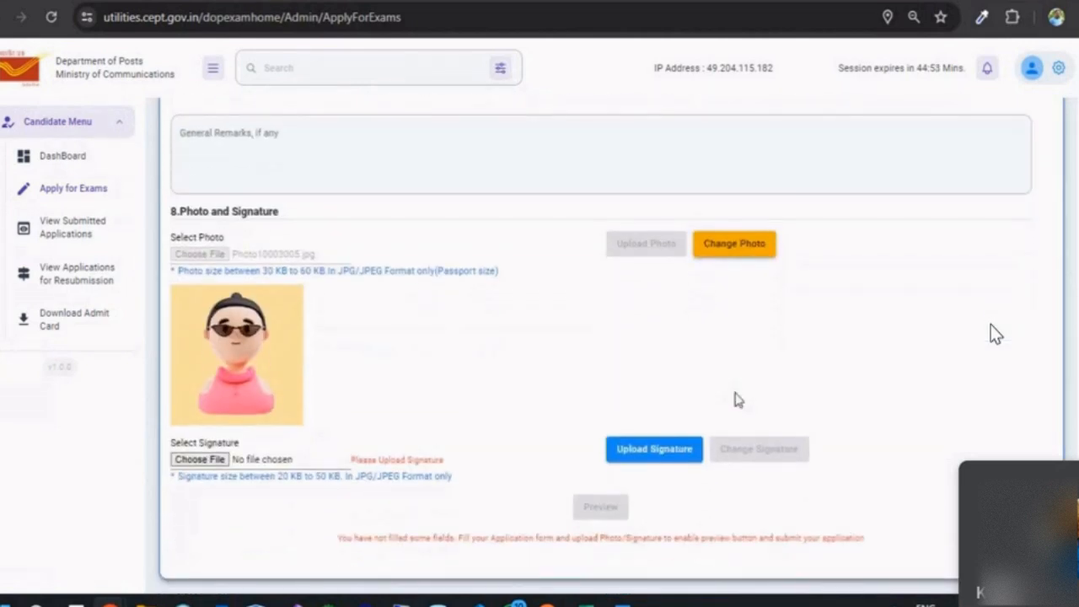
{"action": "left_click", "coordinate": [199, 460]}
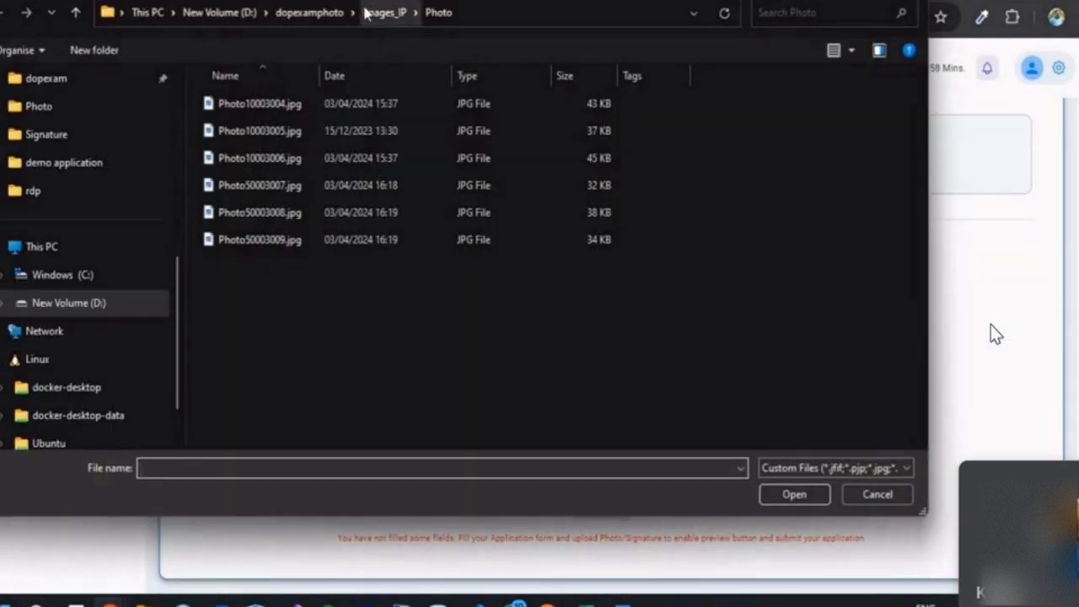
{"action": "left_click", "coordinate": [367, 11]}
{"action": "double_click", "coordinate": [260, 133]}
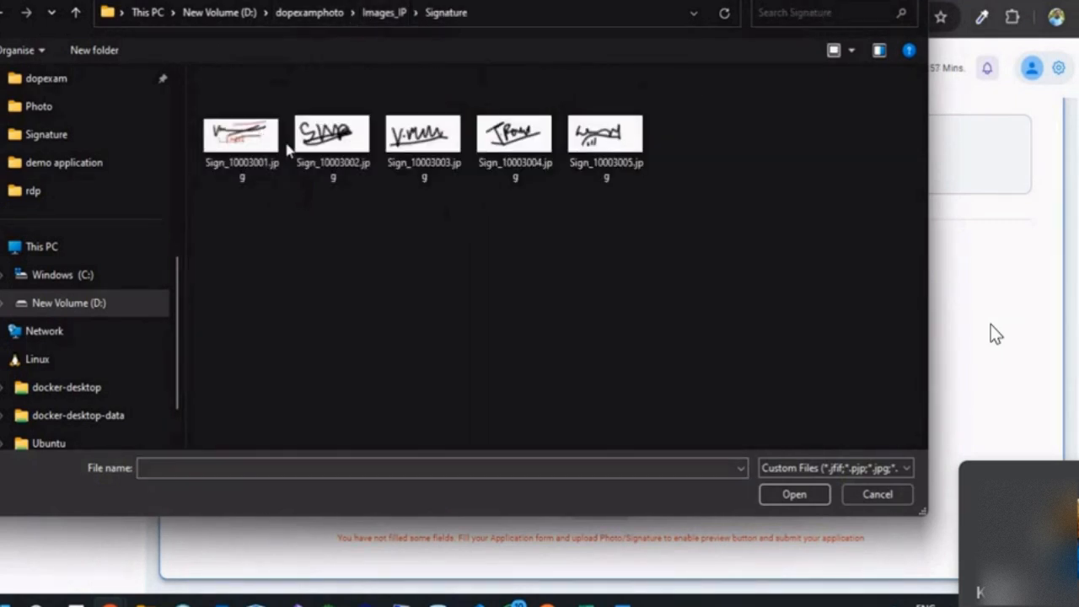
{"action": "double_click", "coordinate": [244, 139]}
{"action": "left_click", "coordinate": [647, 451]}
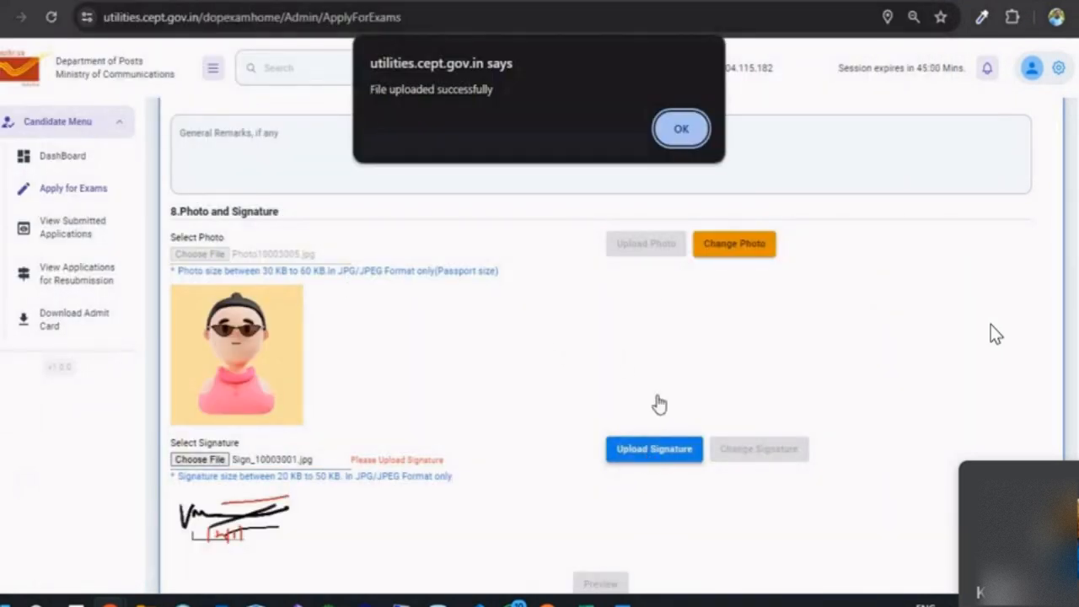
{"action": "key", "text": "Return"}
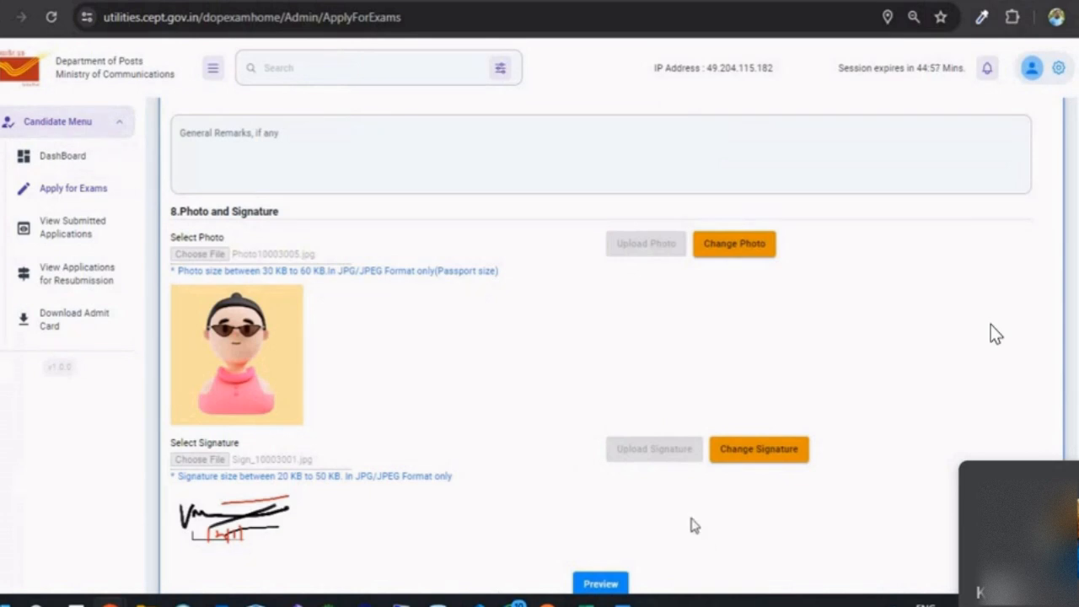
{"action": "scroll", "coordinate": [696, 526], "scroll_direction": "down", "scroll_amount": 1}
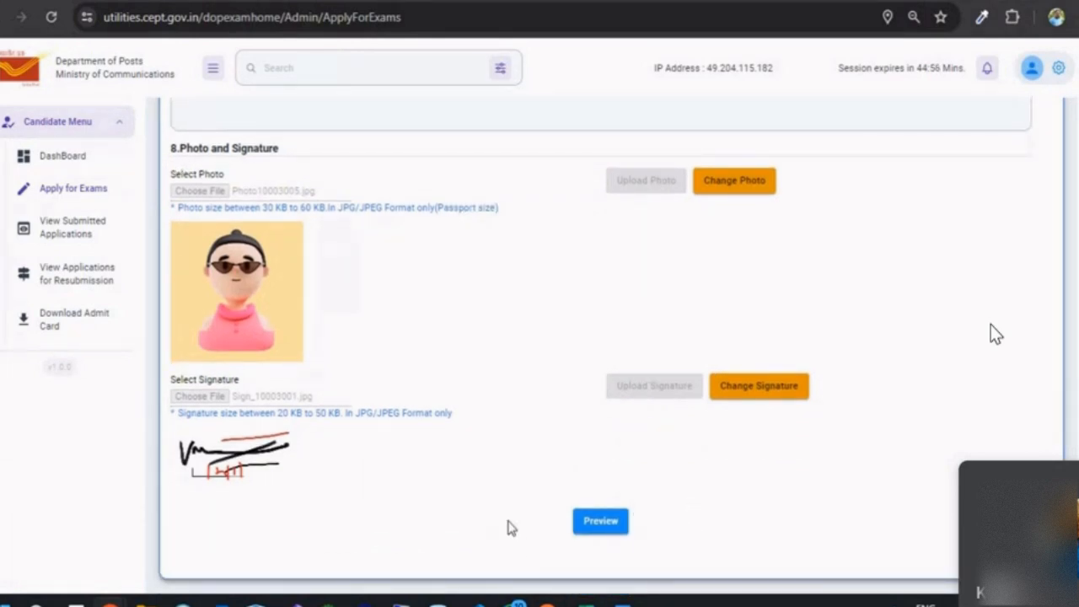
{"action": "scroll", "coordinate": [498, 522], "scroll_direction": "up", "scroll_amount": 10}
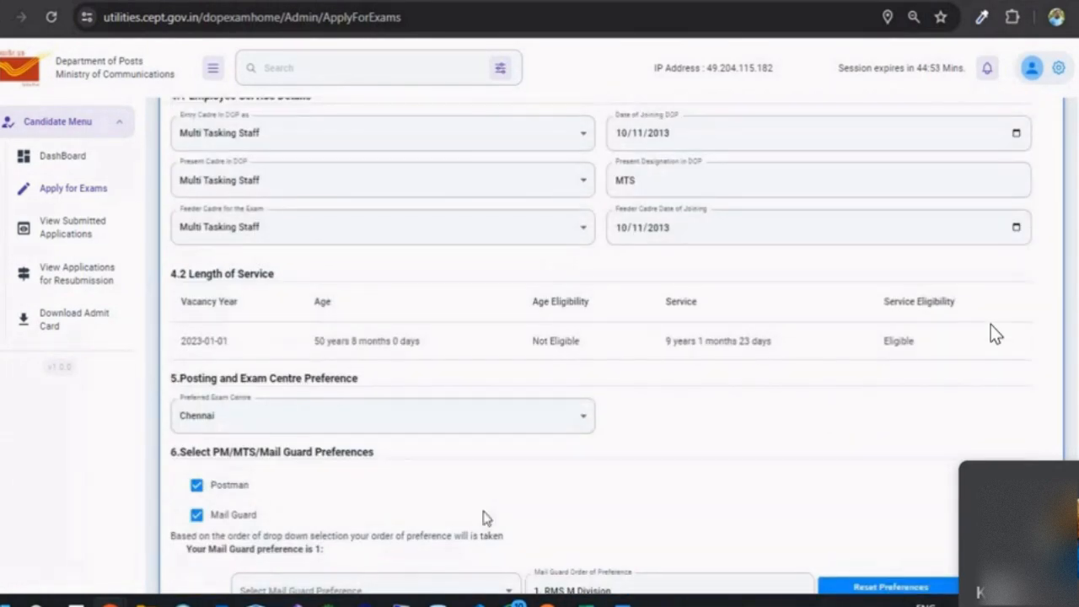
{"action": "scroll", "coordinate": [483, 516], "scroll_direction": "up", "scroll_amount": 3}
{"action": "scroll", "coordinate": [378, 330], "scroll_direction": "up", "scroll_amount": 1}
{"action": "scroll", "coordinate": [378, 337], "scroll_direction": "down", "scroll_amount": 8}
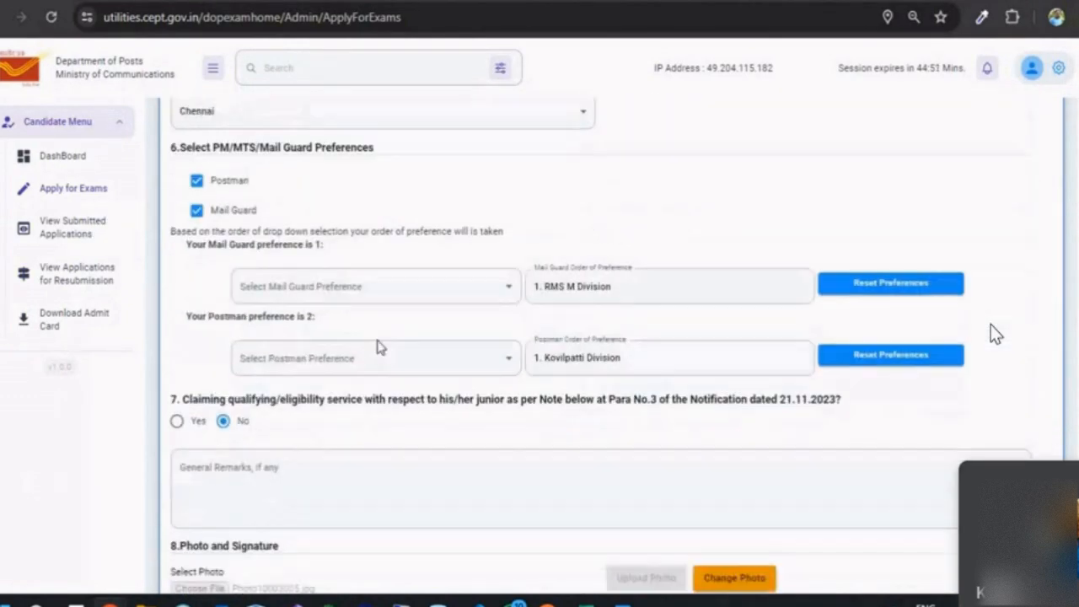
{"action": "scroll", "coordinate": [379, 347], "scroll_direction": "down", "scroll_amount": 5}
{"action": "scroll", "coordinate": [302, 494], "scroll_direction": "up", "scroll_amount": 12}
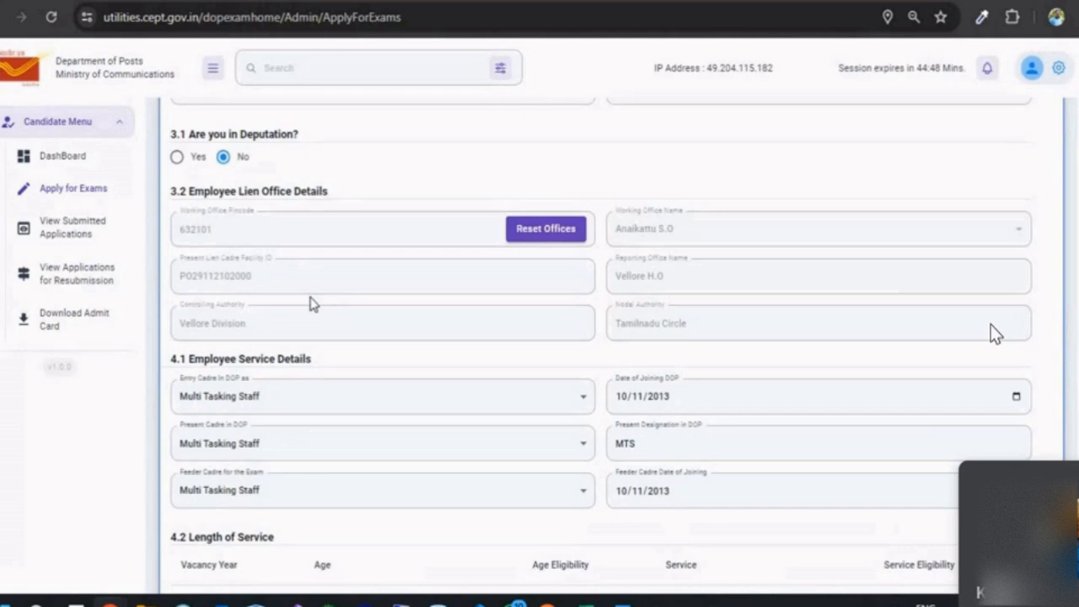
{"action": "scroll", "coordinate": [340, 413], "scroll_direction": "up", "scroll_amount": 2}
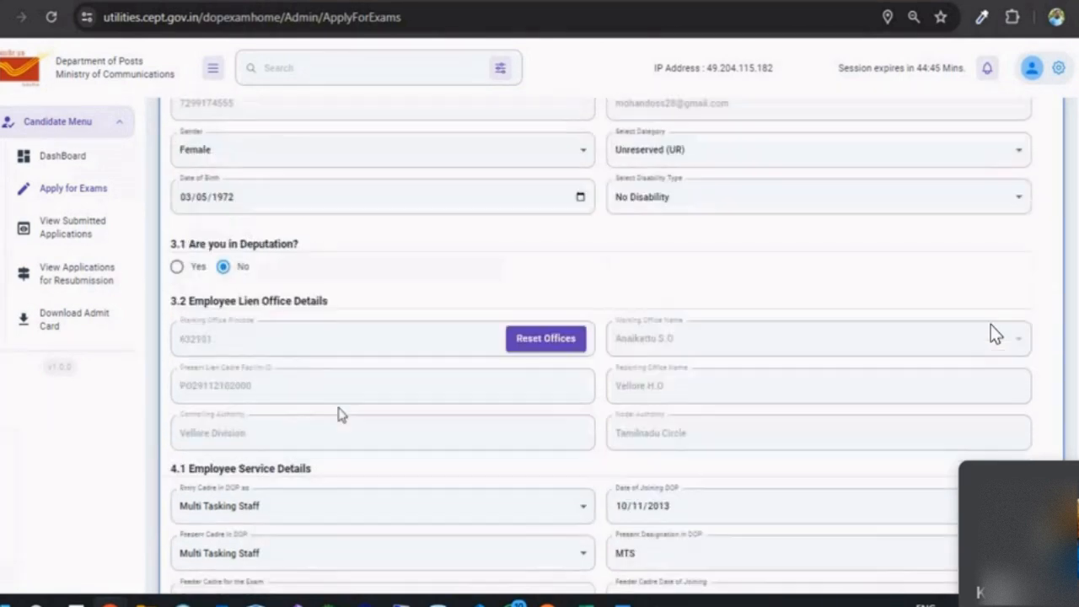
{"action": "scroll", "coordinate": [340, 414], "scroll_direction": "up", "scroll_amount": 3}
{"action": "scroll", "coordinate": [339, 413], "scroll_direction": "up", "scroll_amount": 3}
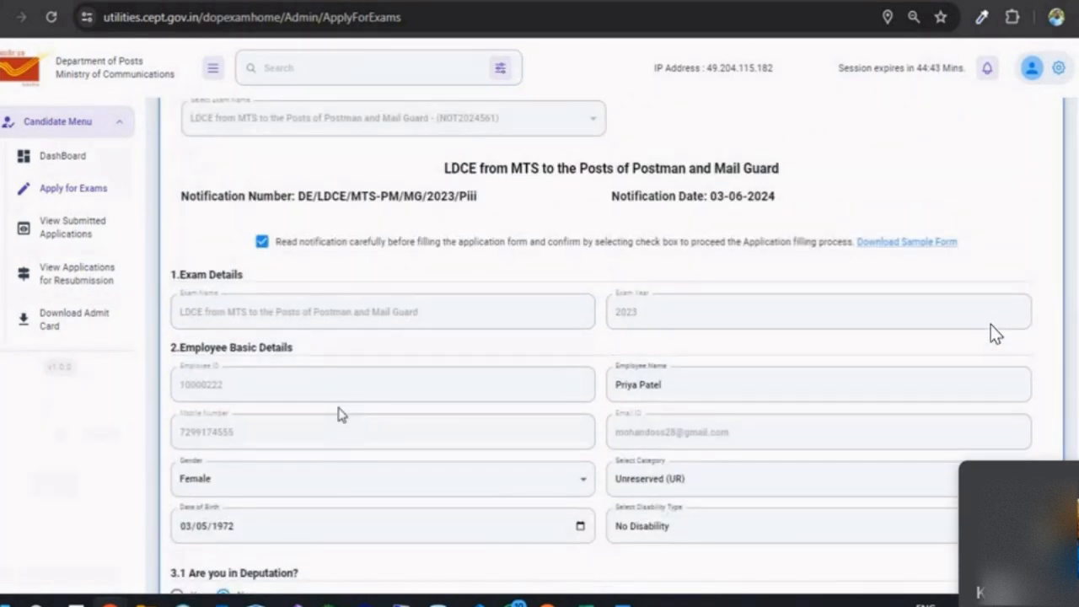
{"action": "scroll", "coordinate": [340, 413], "scroll_direction": "down", "scroll_amount": 15}
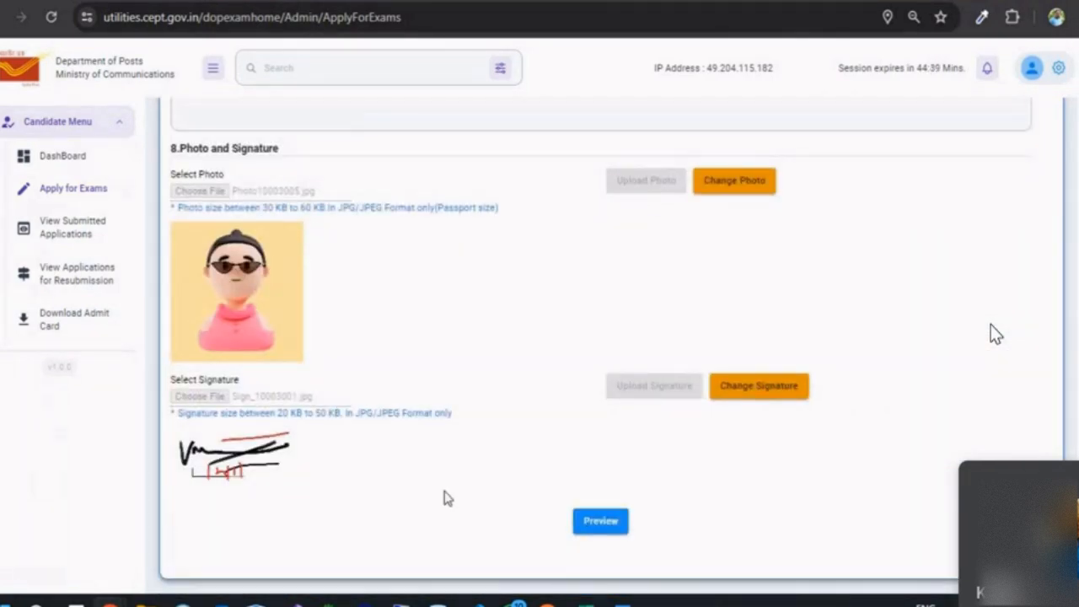
Step: Preview the completed LDCE MTS to Postman/Mail Guard application, review it, and submit it
{"action": "left_click", "coordinate": [600, 521]}
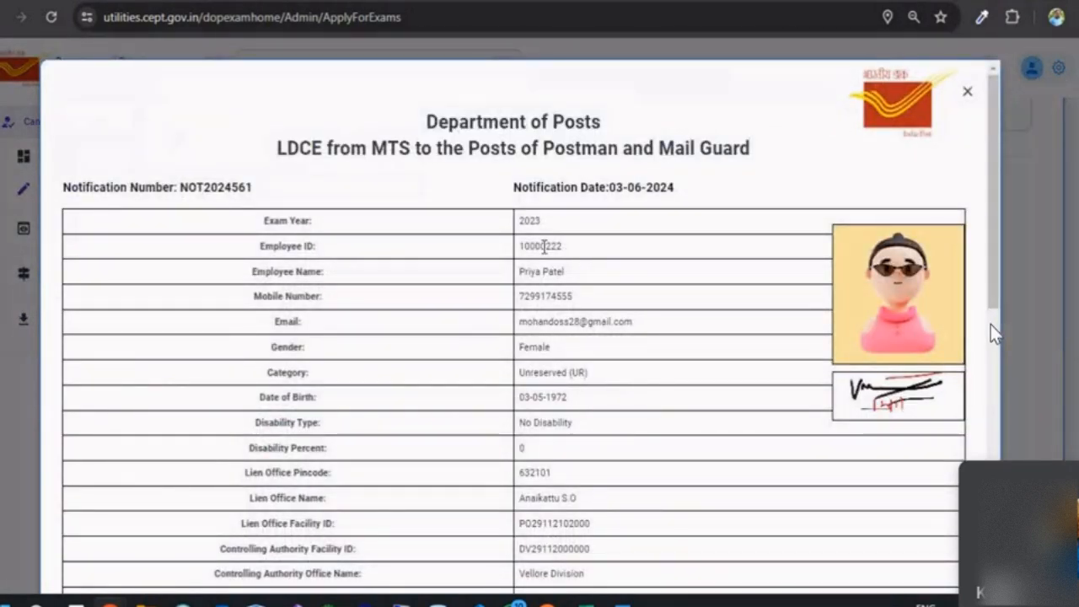
{"action": "scroll", "coordinate": [493, 184], "scroll_direction": "down", "scroll_amount": 5}
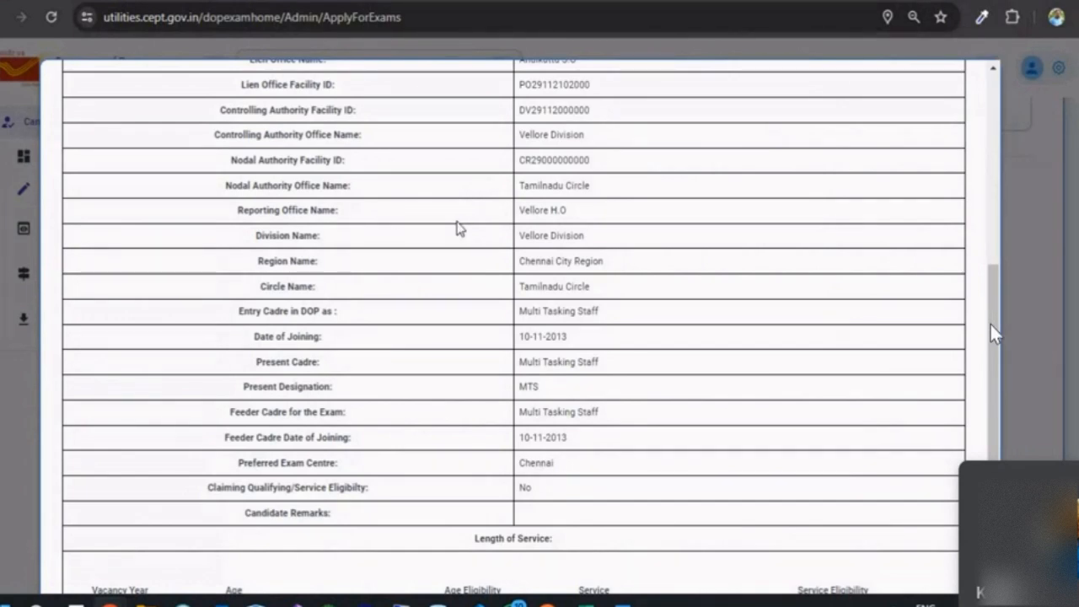
{"action": "scroll", "coordinate": [456, 227], "scroll_direction": "up", "scroll_amount": 5}
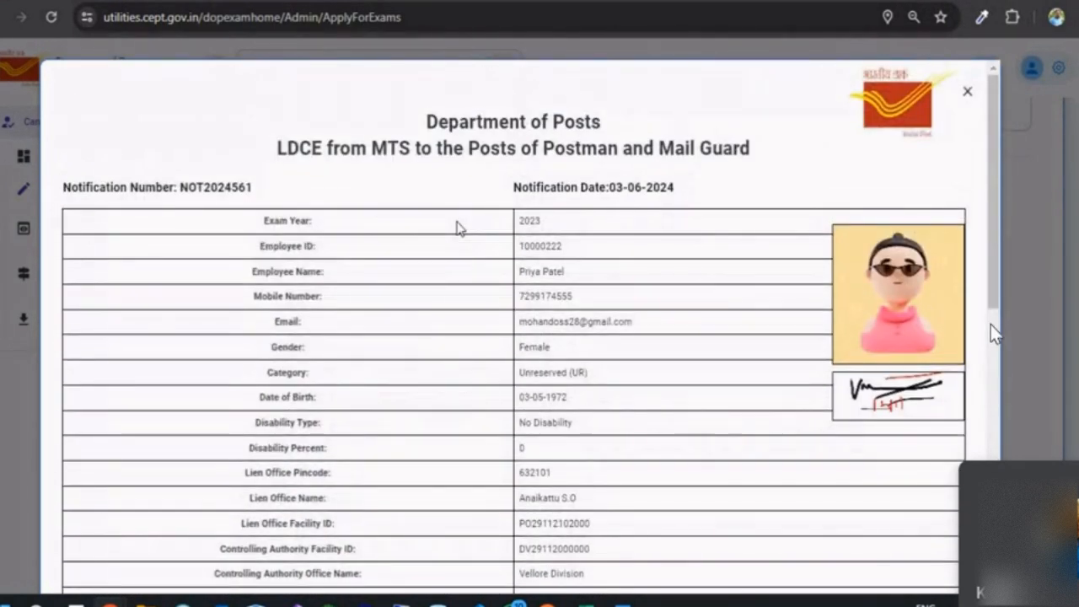
{"action": "scroll", "coordinate": [456, 228], "scroll_direction": "down", "scroll_amount": 3}
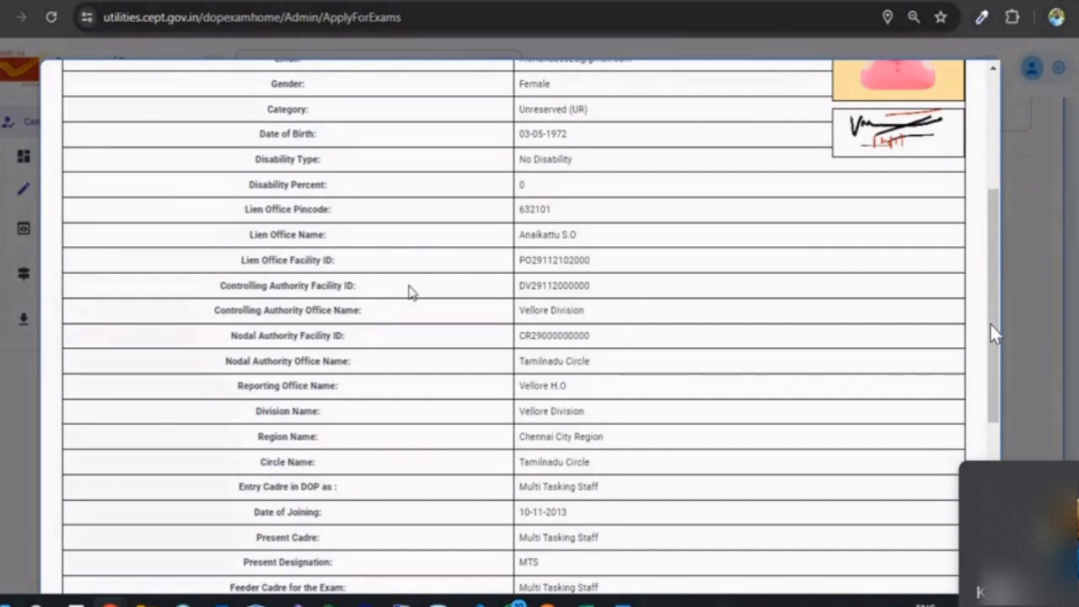
{"action": "scroll", "coordinate": [408, 292], "scroll_direction": "down", "scroll_amount": 3}
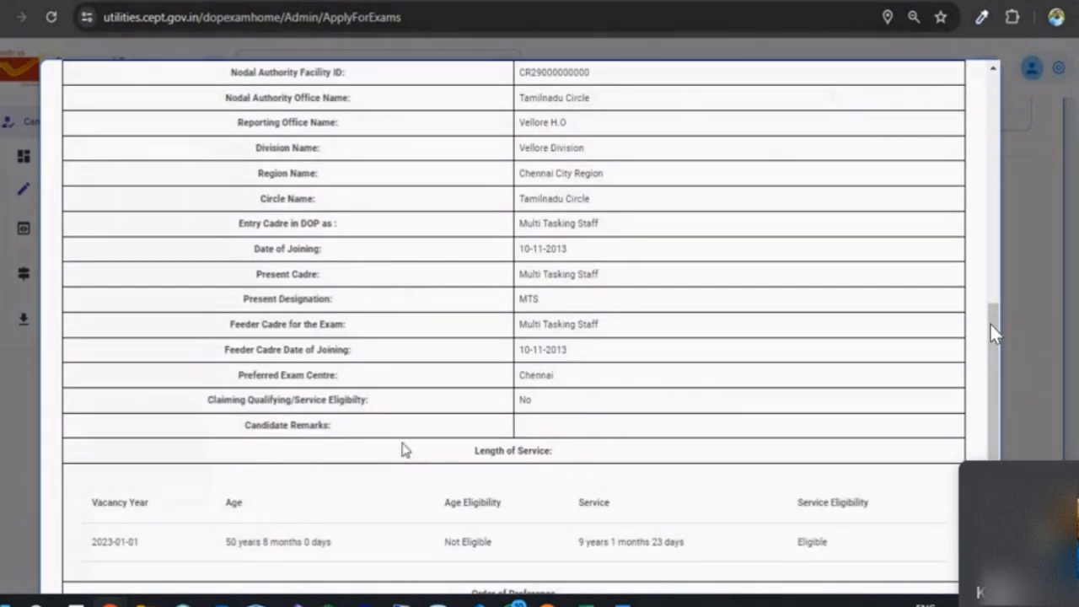
{"action": "scroll", "coordinate": [407, 438], "scroll_direction": "down", "scroll_amount": 2}
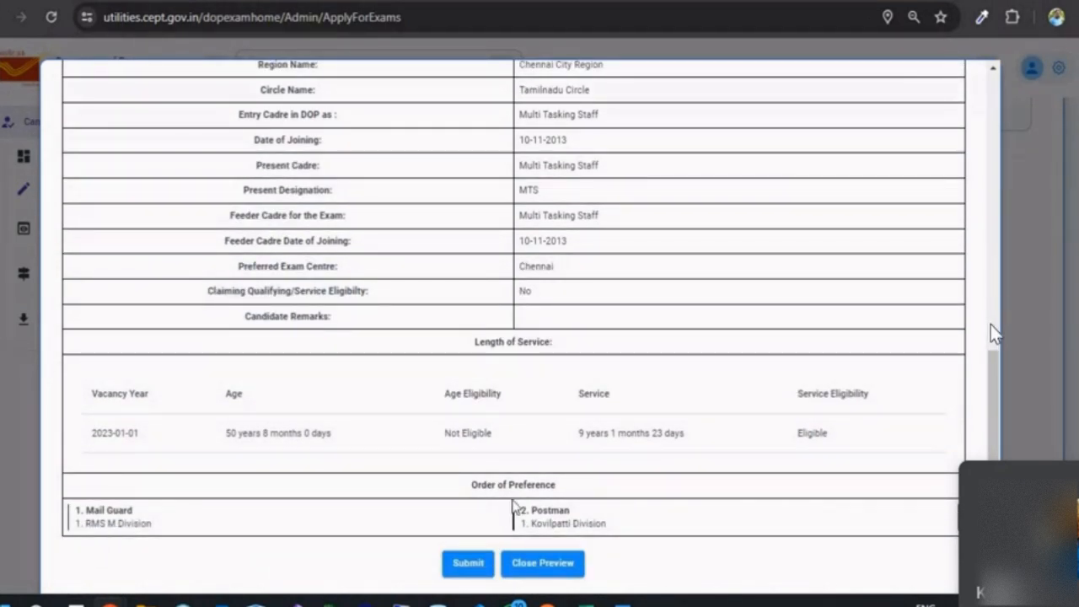
{"action": "left_click", "coordinate": [463, 568]}
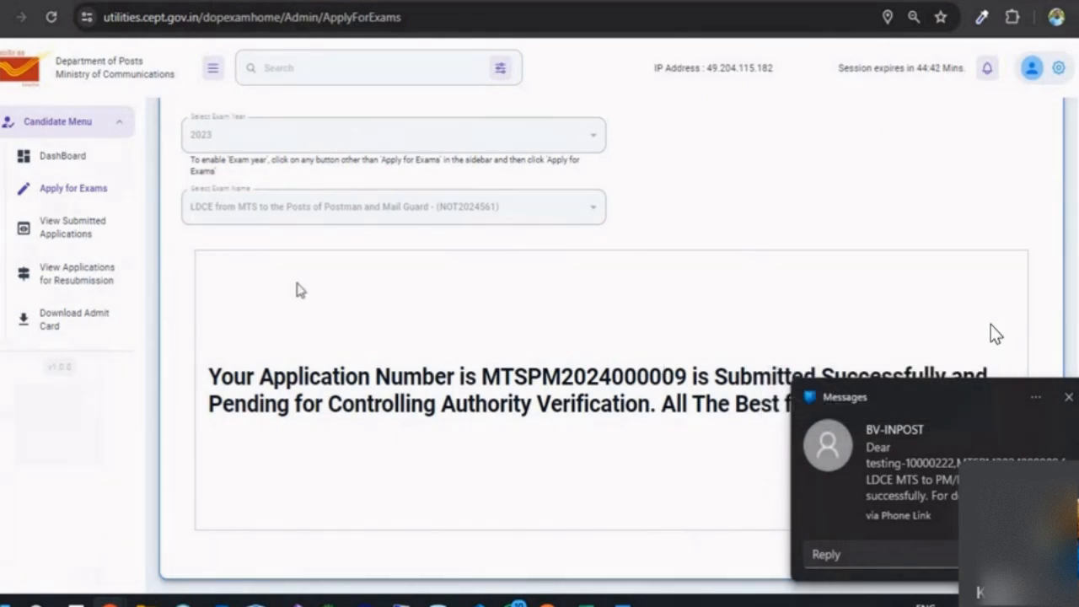
{"action": "left_click", "coordinate": [70, 238]}
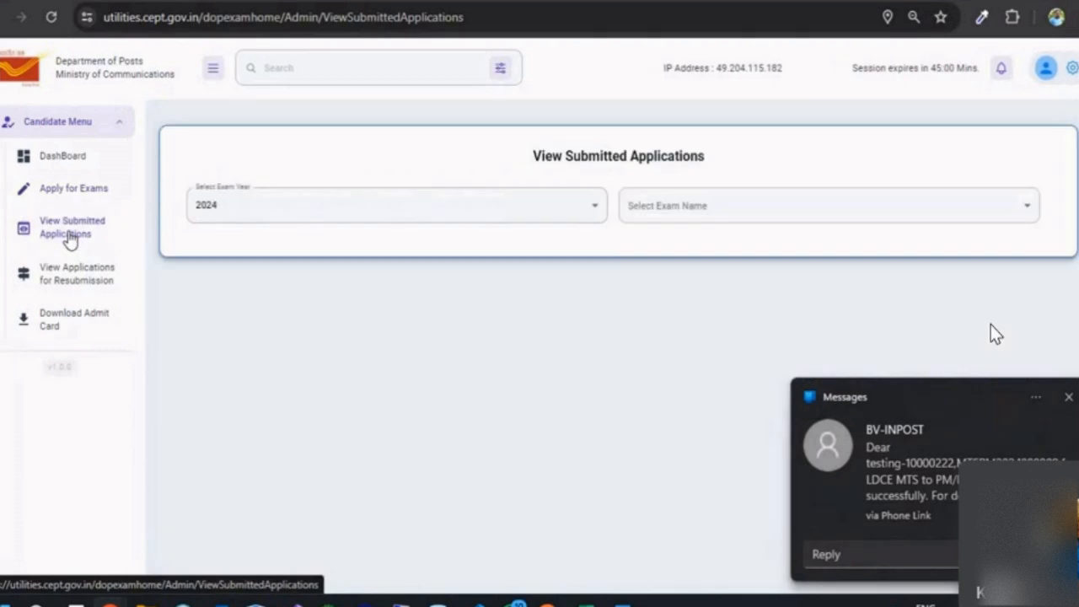
{"action": "left_click", "coordinate": [259, 217]}
{"action": "left_click", "coordinate": [225, 355]}
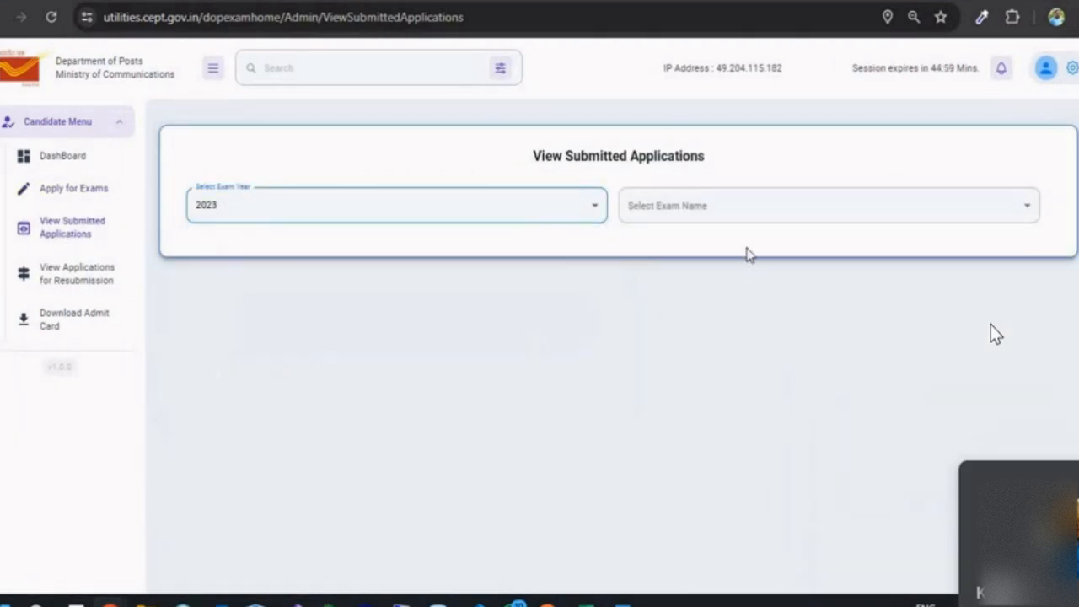
{"action": "left_click", "coordinate": [743, 211]}
{"action": "left_click", "coordinate": [715, 263]}
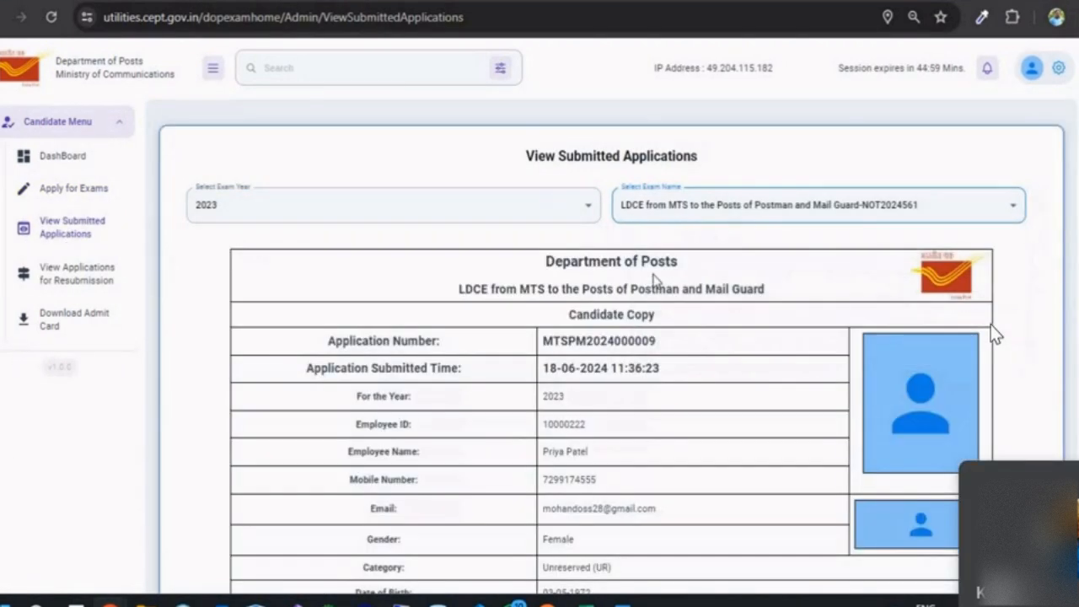
{"action": "scroll", "coordinate": [626, 342], "scroll_direction": "down", "scroll_amount": 5}
{"action": "scroll", "coordinate": [628, 343], "scroll_direction": "down", "scroll_amount": 2}
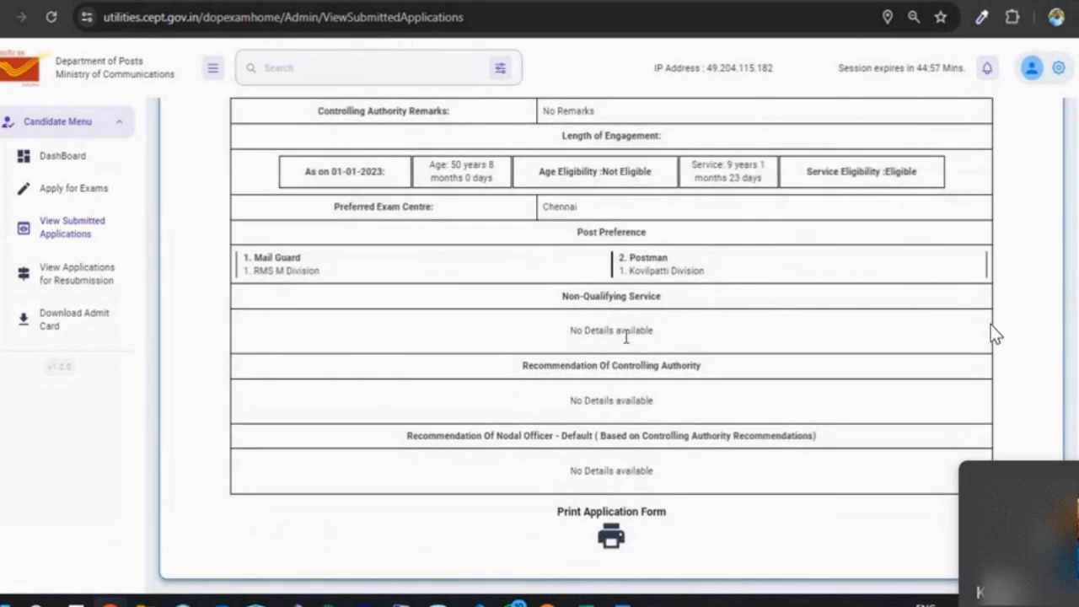
{"action": "scroll", "coordinate": [609, 350], "scroll_direction": "up", "scroll_amount": 9}
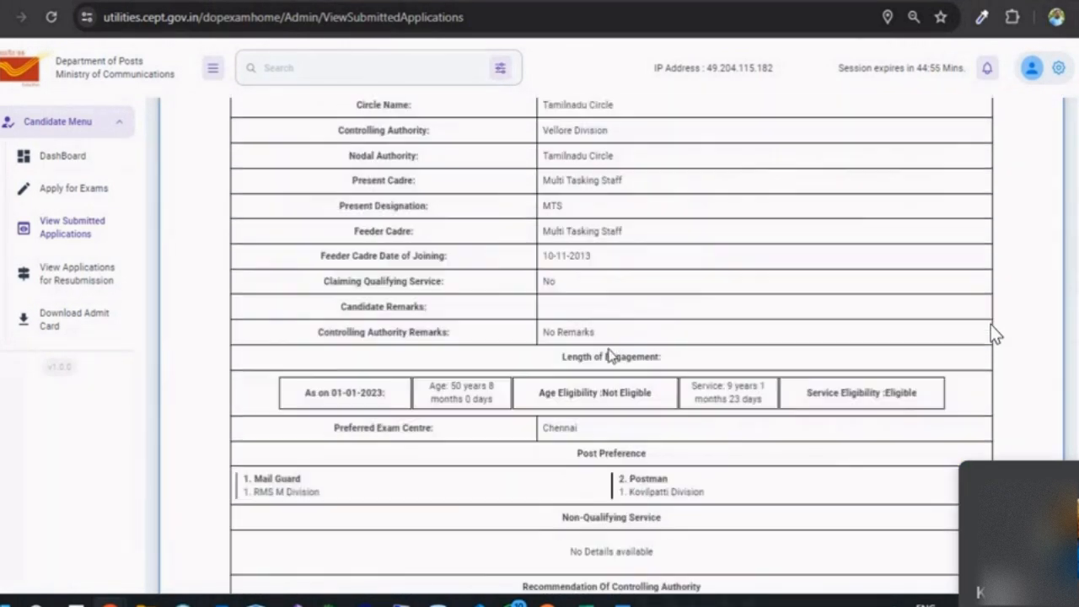
{"action": "scroll", "coordinate": [609, 350], "scroll_direction": "down", "scroll_amount": 9}
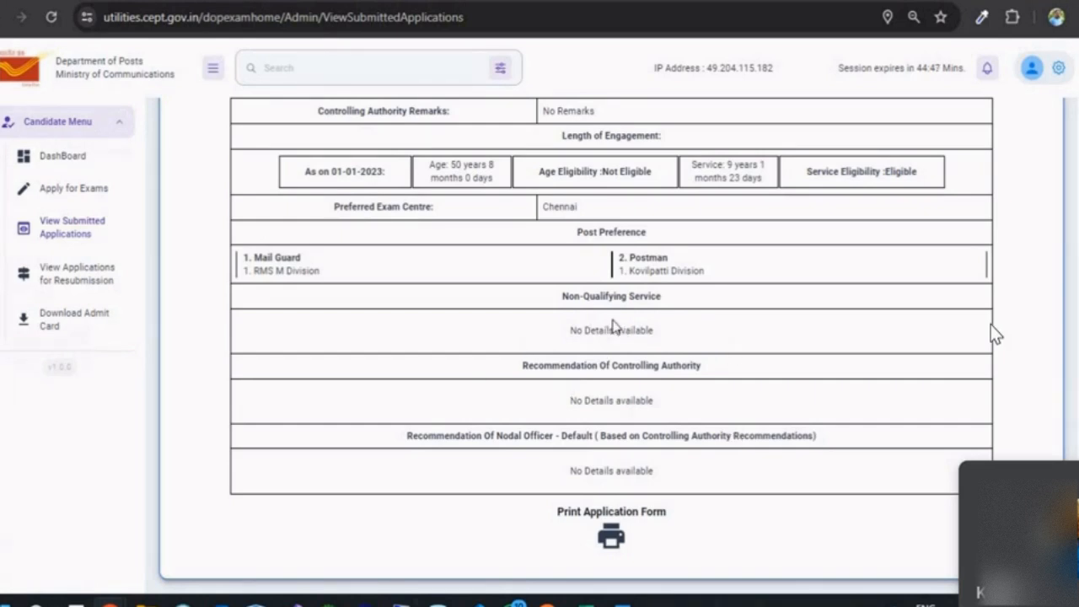
{"action": "left_click_drag", "start_coordinate": [540, 298], "coordinate": [576, 330]}
{"action": "left_click", "coordinate": [547, 391]}
{"action": "scroll", "coordinate": [535, 423], "scroll_direction": "up", "scroll_amount": 1}
{"action": "scroll", "coordinate": [531, 423], "scroll_direction": "down", "scroll_amount": 1}
{"action": "scroll", "coordinate": [517, 512], "scroll_direction": "up", "scroll_amount": 12}
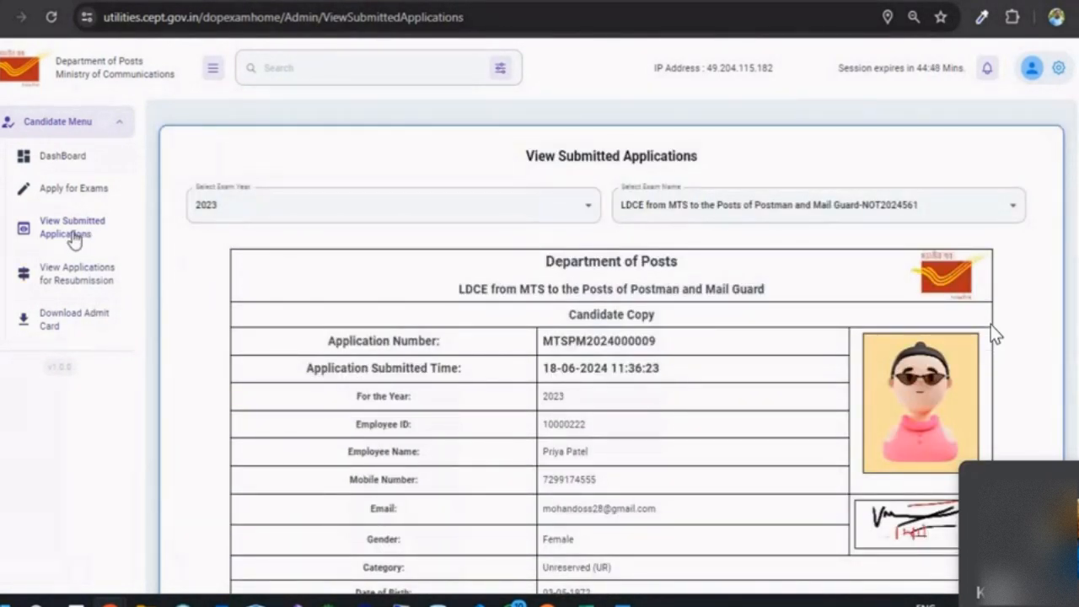
{"action": "left_click", "coordinate": [73, 188]}
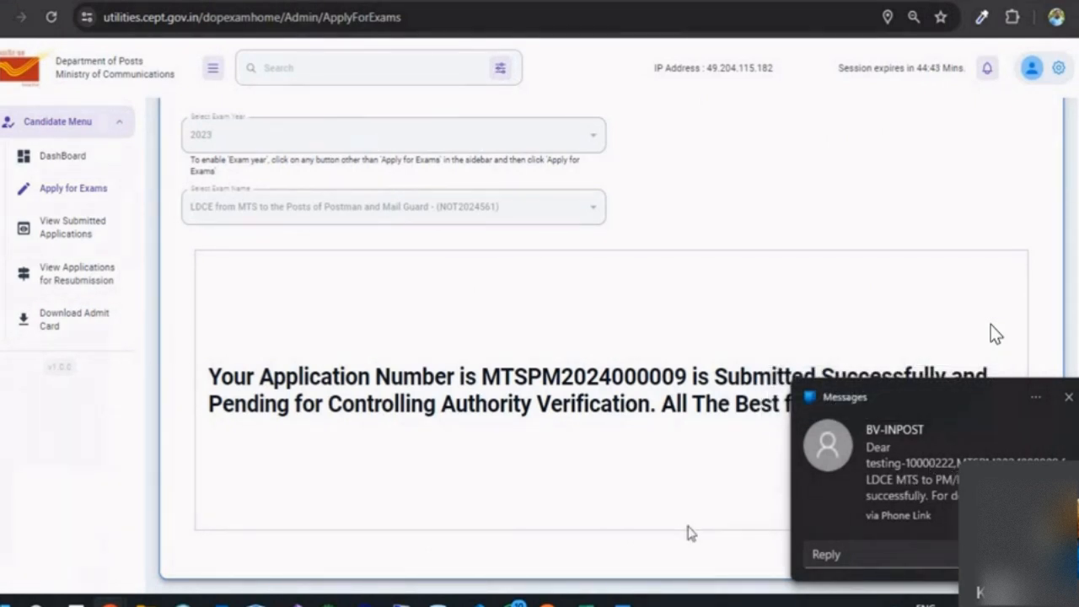
Step: In View Submitted Applications, select exam year 2023 and the LDCE MTS to Postman and Mail Guard exam
{"action": "left_click", "coordinate": [69, 234]}
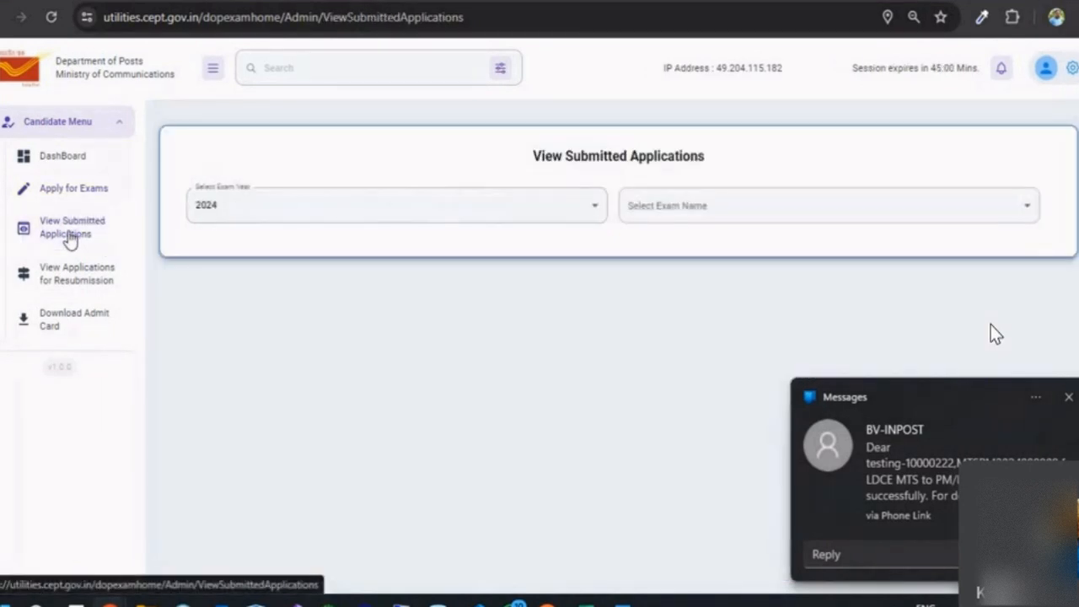
{"action": "left_click", "coordinate": [262, 215]}
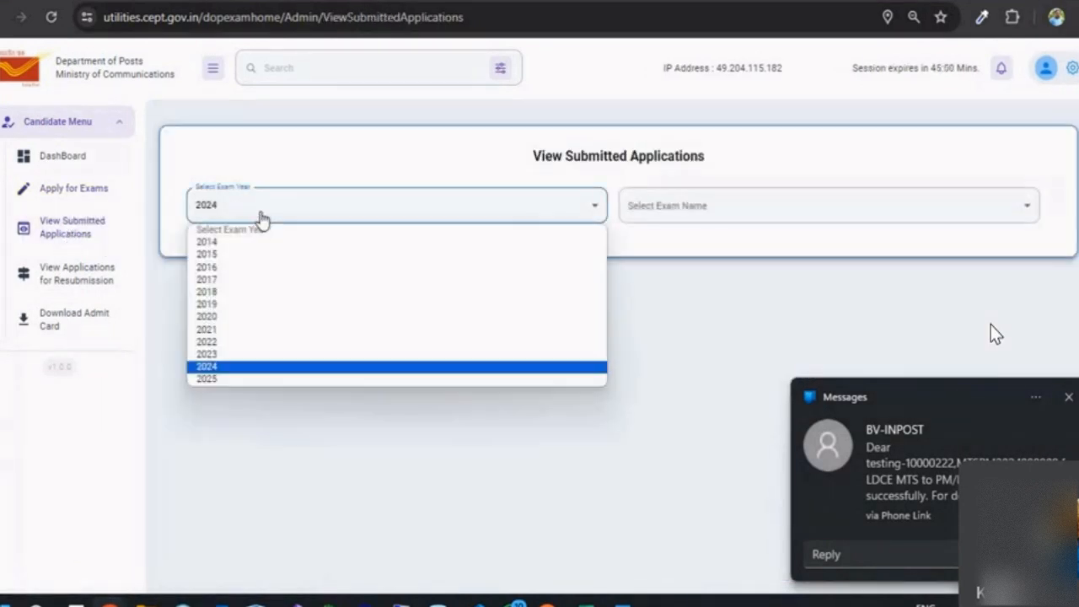
{"action": "left_click", "coordinate": [226, 356]}
{"action": "left_click", "coordinate": [742, 206]}
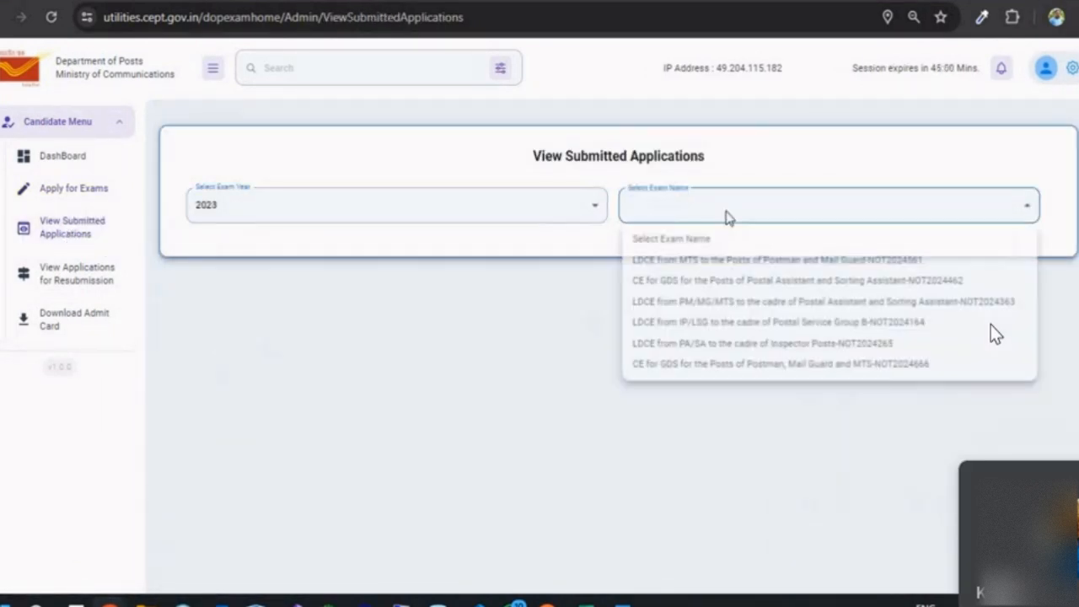
{"action": "left_click", "coordinate": [711, 260]}
Step: Scroll through the submitted application form, including the Non-Qualifying Service section
{"action": "scroll", "coordinate": [626, 338], "scroll_direction": "down", "scroll_amount": 10}
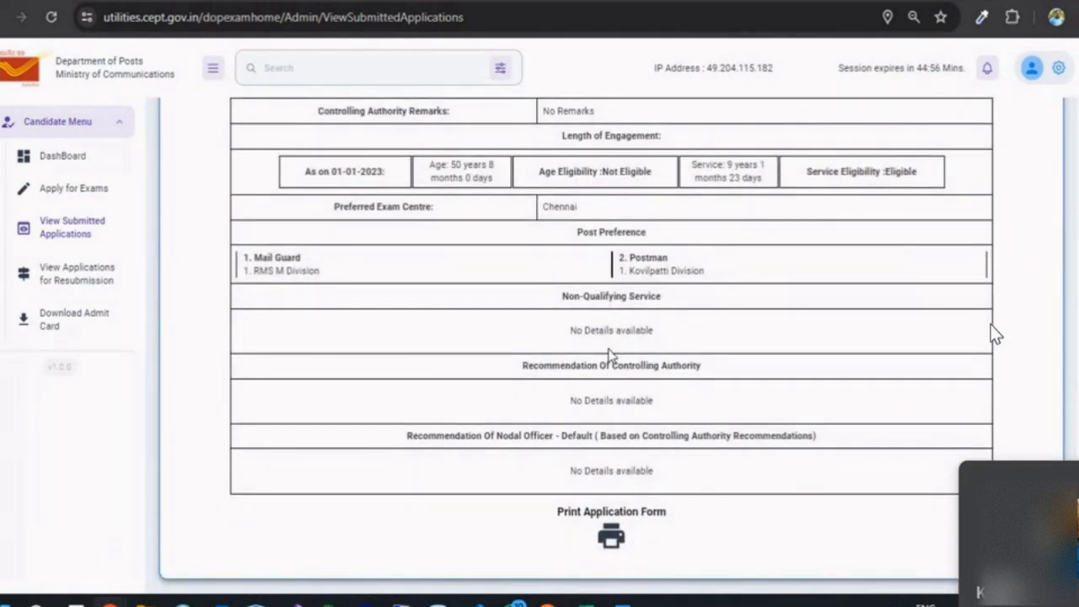
{"action": "scroll", "coordinate": [613, 357], "scroll_direction": "up", "scroll_amount": 10}
{"action": "scroll", "coordinate": [613, 357], "scroll_direction": "down", "scroll_amount": 10}
{"action": "left_click_drag", "start_coordinate": [541, 305], "coordinate": [574, 328]}
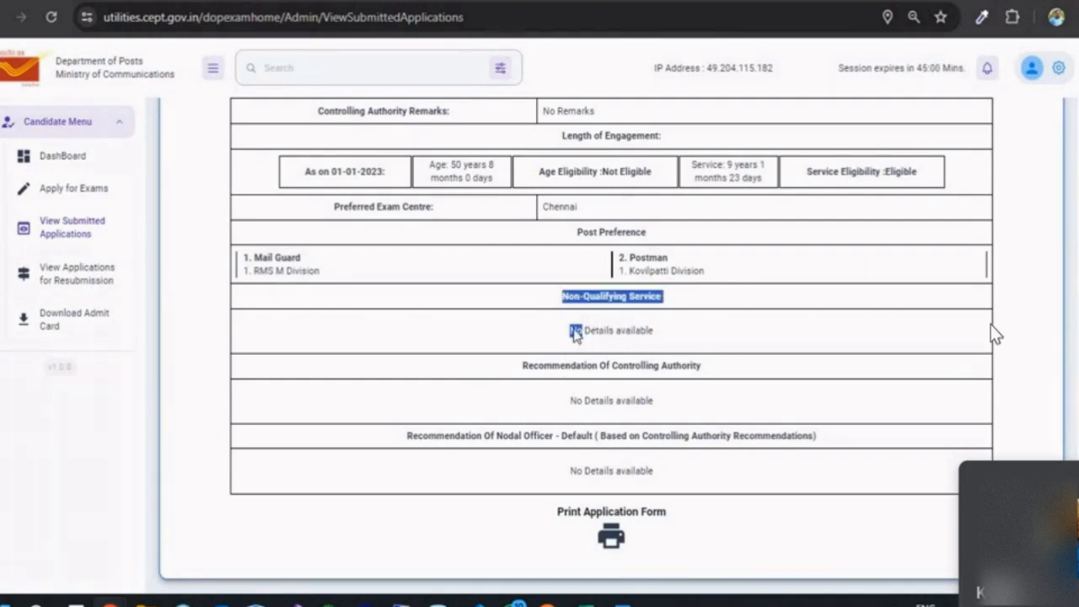
{"action": "left_click", "coordinate": [548, 398]}
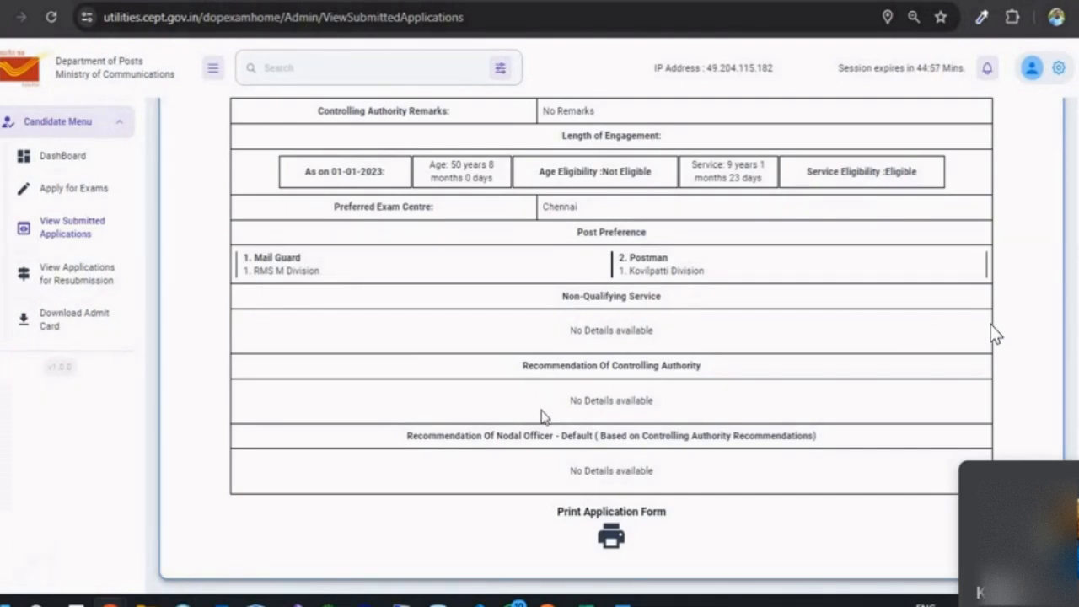
{"action": "scroll", "coordinate": [534, 422], "scroll_direction": "up", "scroll_amount": 1}
{"action": "scroll", "coordinate": [534, 421], "scroll_direction": "down", "scroll_amount": 1}
{"action": "scroll", "coordinate": [503, 506], "scroll_direction": "up", "scroll_amount": 3}
{"action": "scroll", "coordinate": [501, 507], "scroll_direction": "up", "scroll_amount": 8}
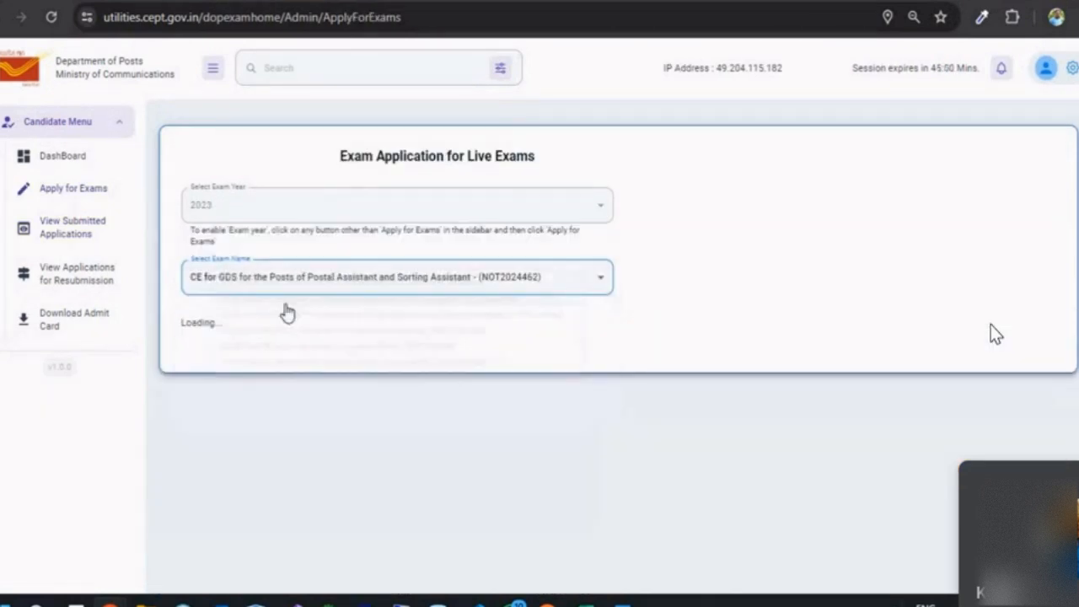
Step: Tick the notification acknowledgement on the CE for GDS PA/SA form and scroll through it
{"action": "scroll", "coordinate": [284, 311], "scroll_direction": "down", "scroll_amount": 2}
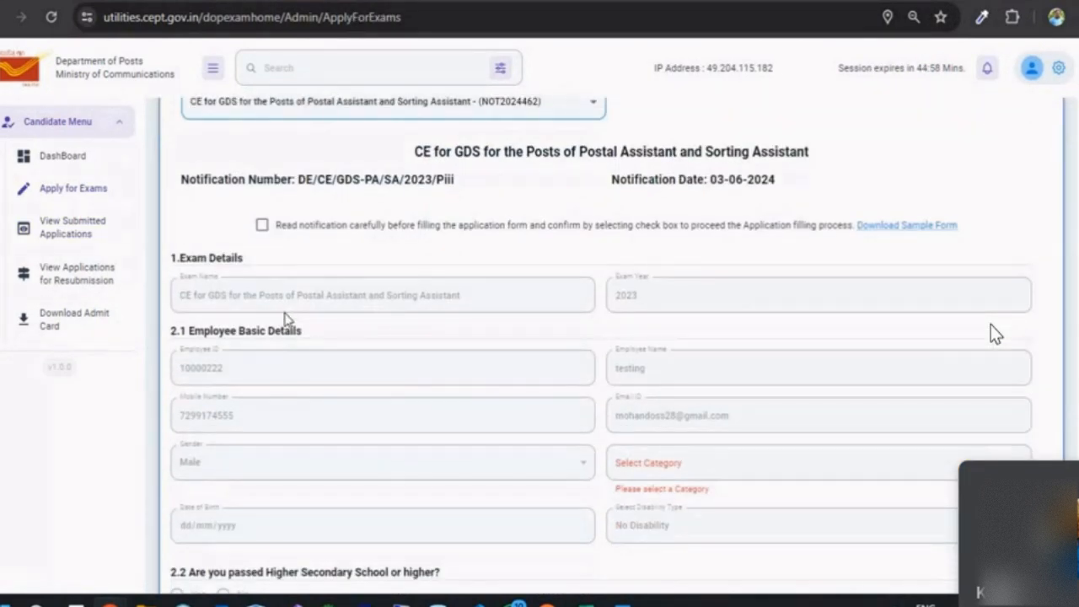
{"action": "scroll", "coordinate": [284, 319], "scroll_direction": "down", "scroll_amount": 2}
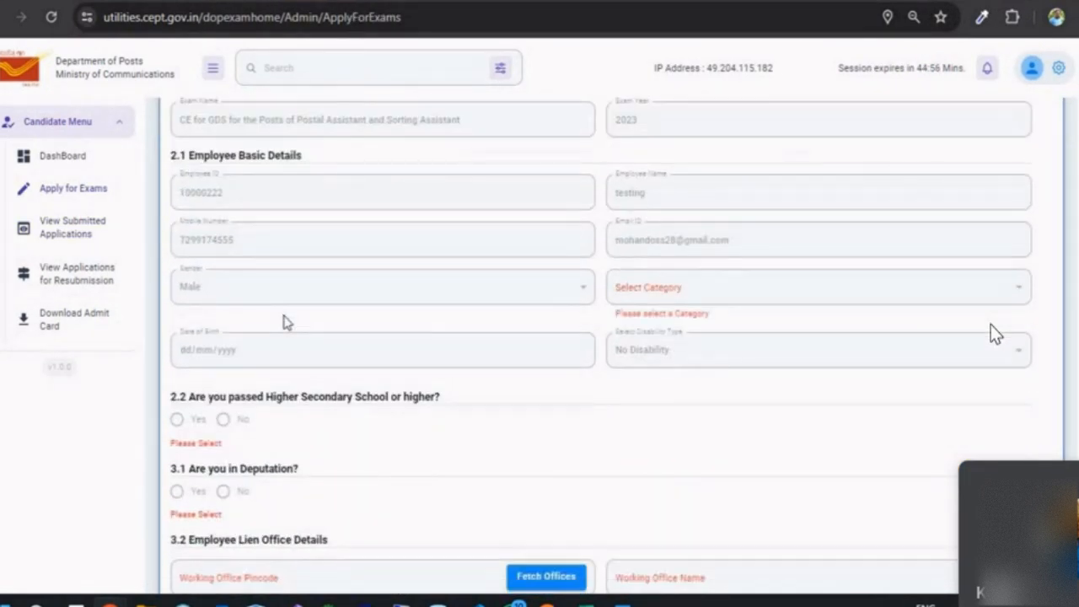
{"action": "scroll", "coordinate": [284, 320], "scroll_direction": "up", "scroll_amount": 3}
{"action": "left_click", "coordinate": [261, 312]}
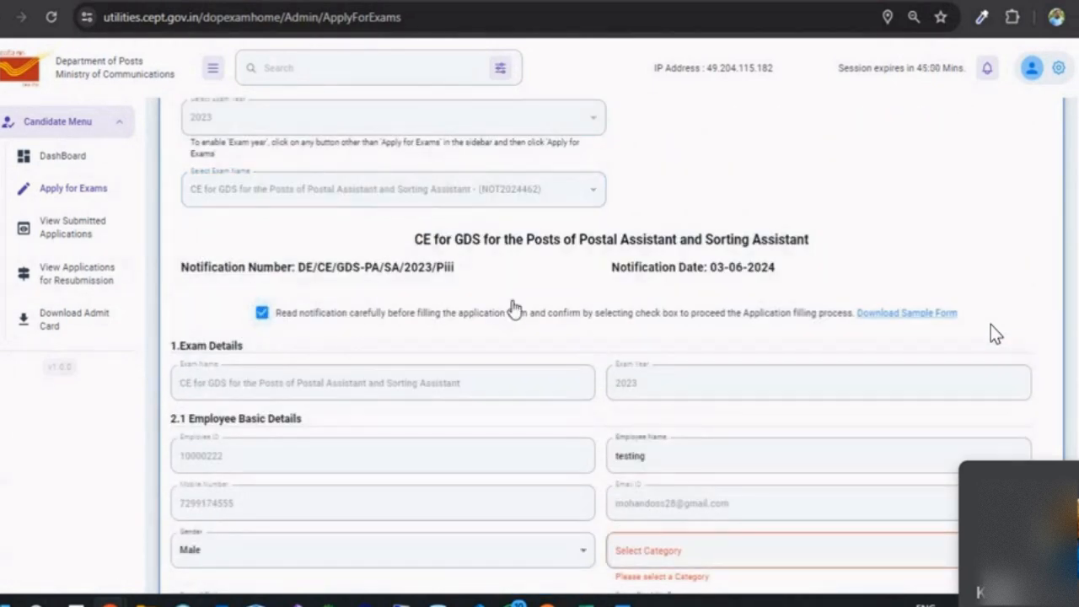
{"action": "scroll", "coordinate": [510, 310], "scroll_direction": "down", "scroll_amount": 3}
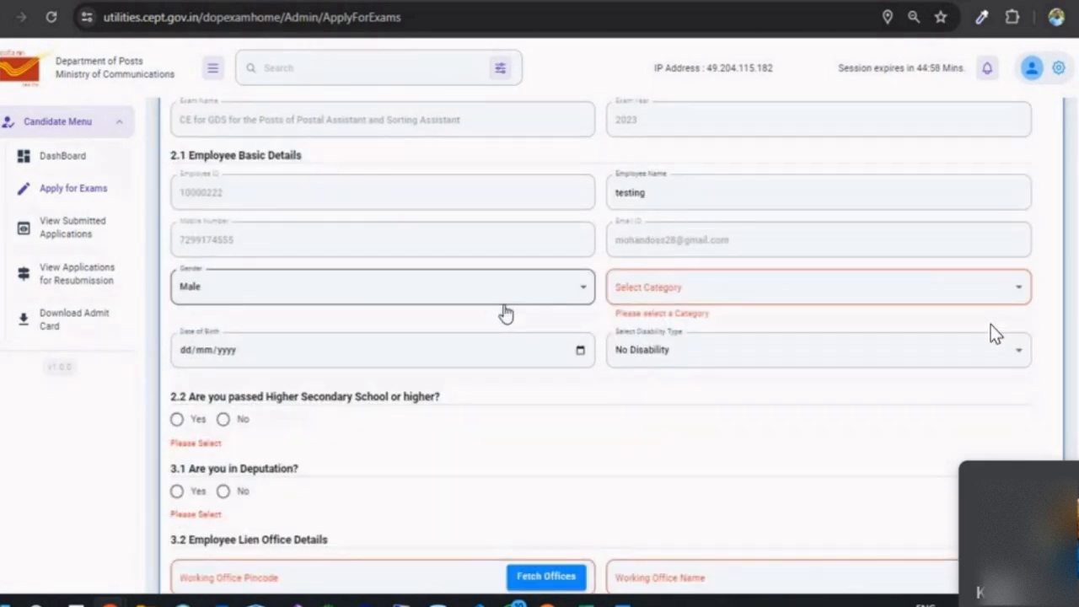
{"action": "scroll", "coordinate": [496, 311], "scroll_direction": "down", "scroll_amount": 3}
{"action": "scroll", "coordinate": [497, 312], "scroll_direction": "up", "scroll_amount": 3}
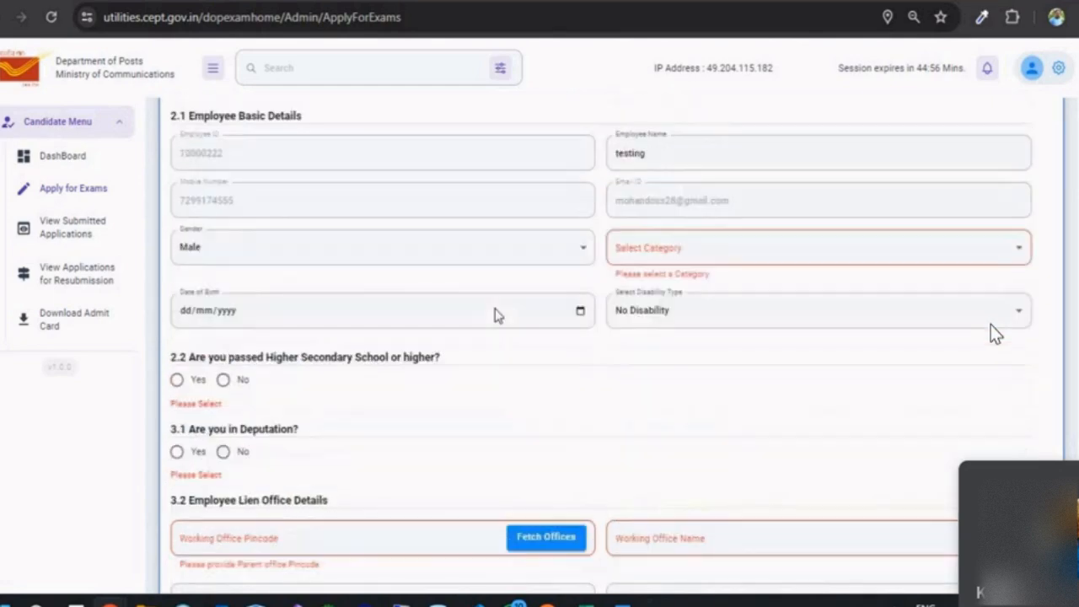
{"action": "scroll", "coordinate": [497, 313], "scroll_direction": "up", "scroll_amount": 5}
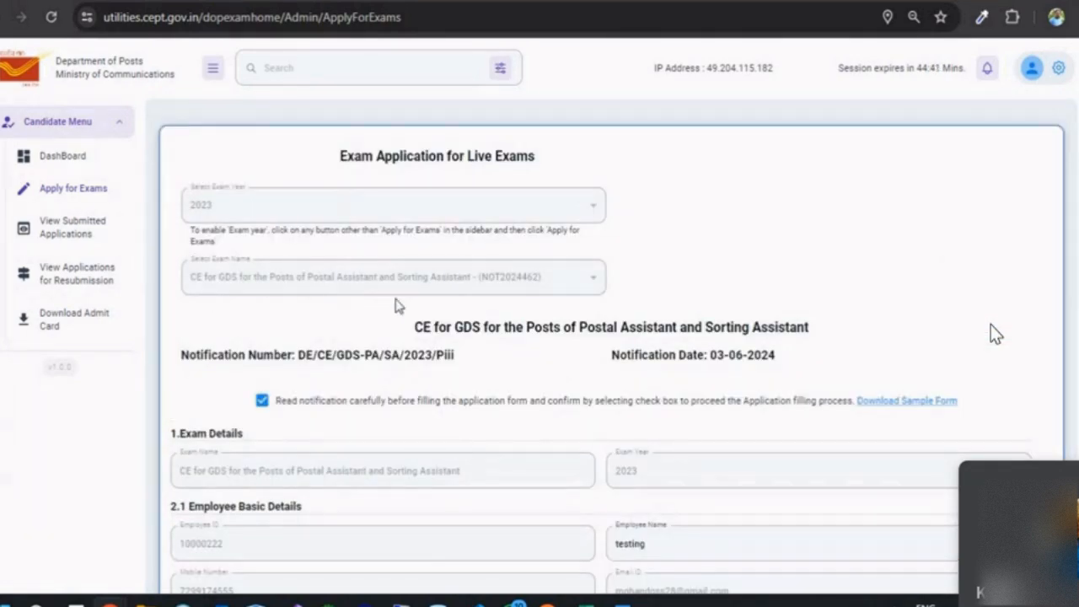
{"action": "scroll", "coordinate": [400, 306], "scroll_direction": "down", "scroll_amount": 4}
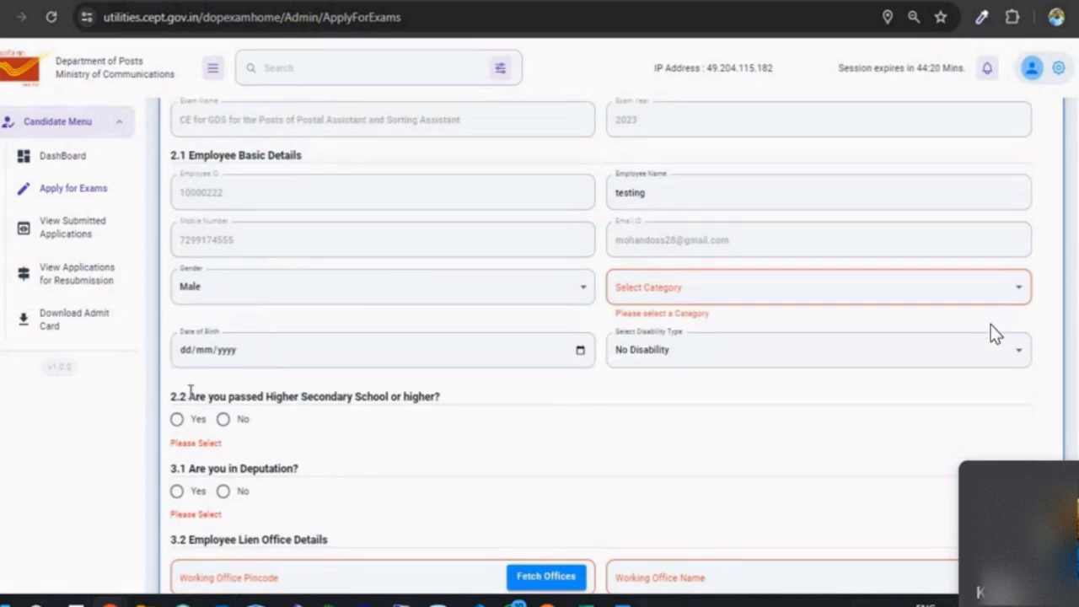
Step: Answer No to the Higher Secondary question 2.2
{"action": "left_click_drag", "start_coordinate": [164, 394], "coordinate": [237, 416]}
{"action": "left_click", "coordinate": [299, 446]}
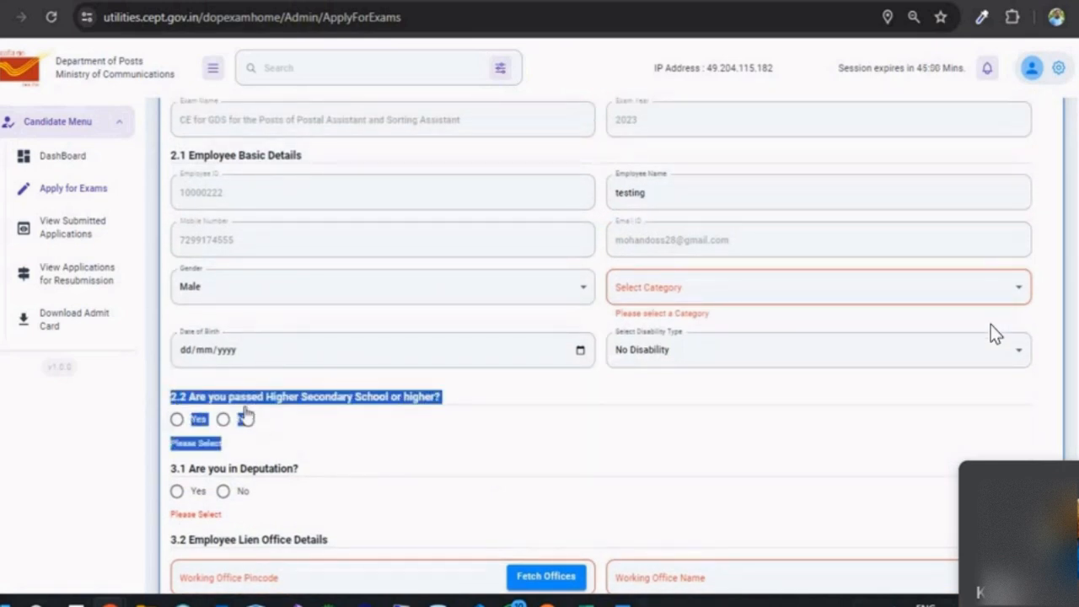
{"action": "left_click", "coordinate": [283, 426]}
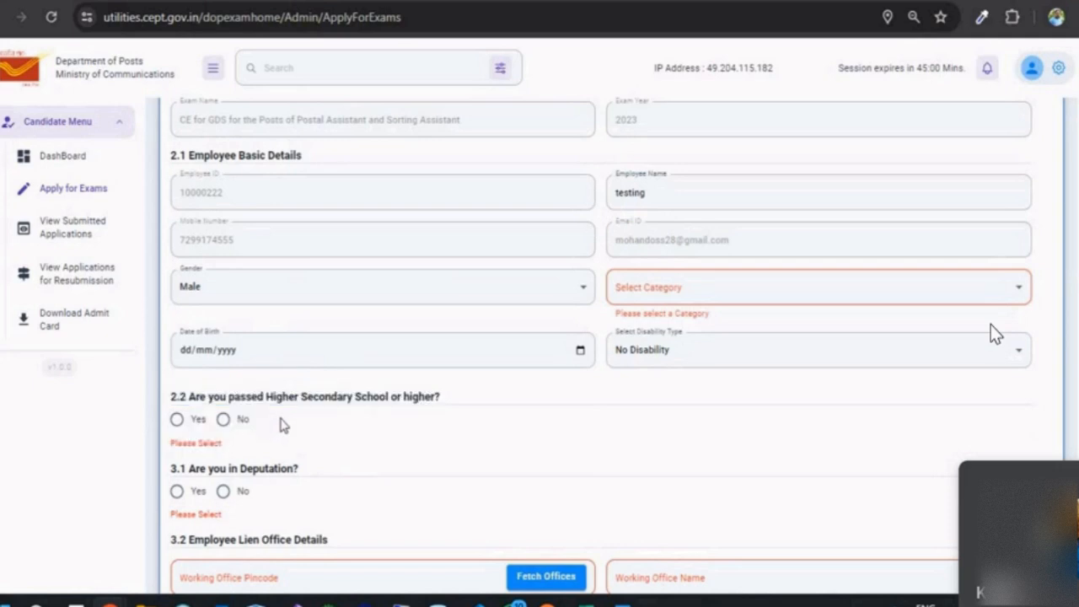
{"action": "left_click", "coordinate": [179, 421]}
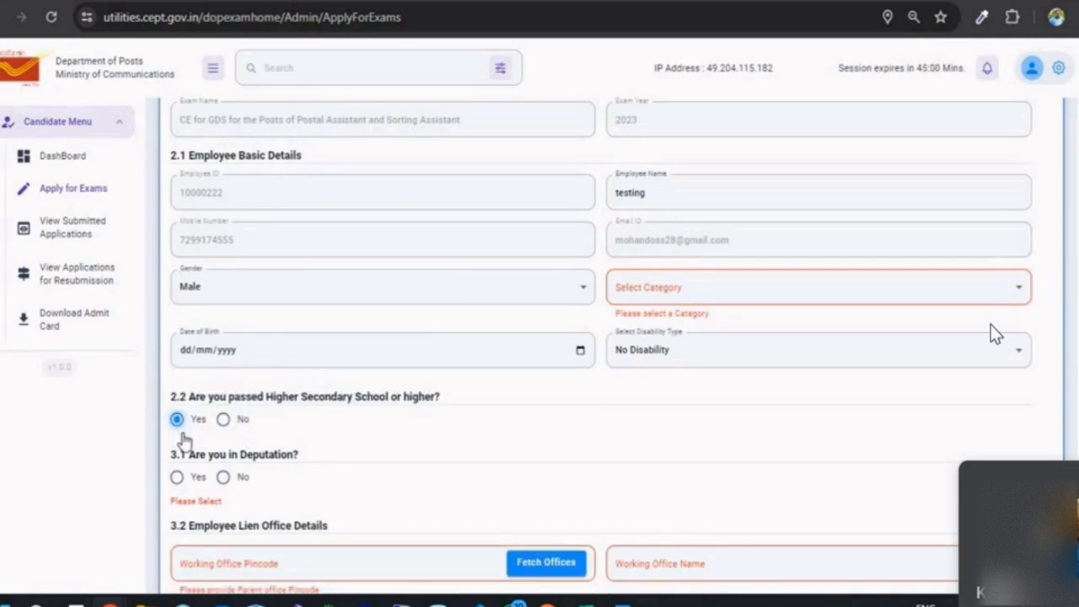
{"action": "left_click", "coordinate": [224, 422]}
{"action": "scroll", "coordinate": [278, 449], "scroll_direction": "down", "scroll_amount": 3}
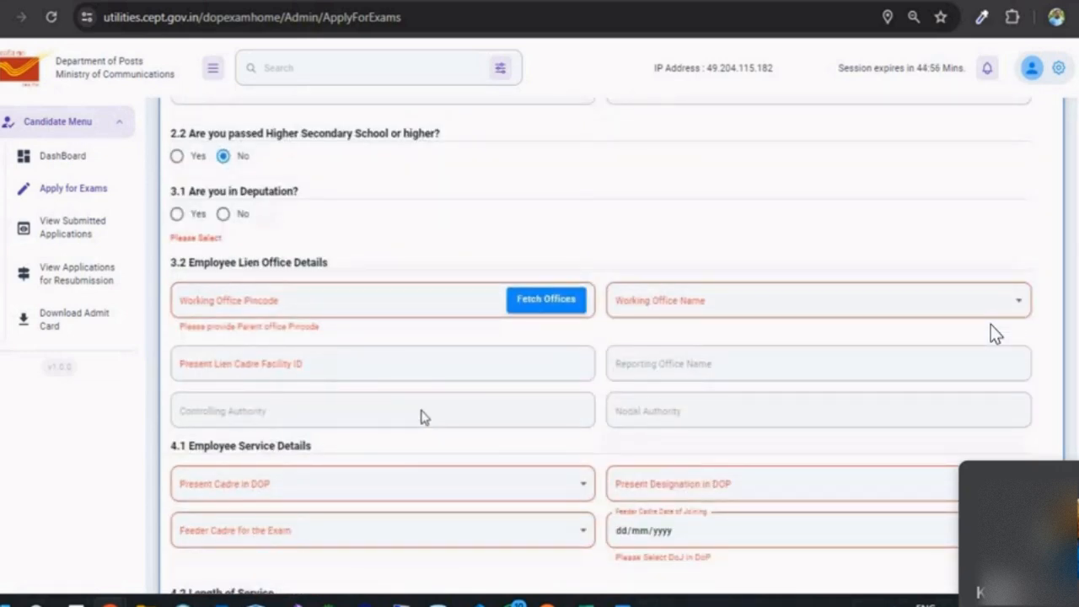
{"action": "scroll", "coordinate": [253, 245], "scroll_direction": "down", "scroll_amount": 2}
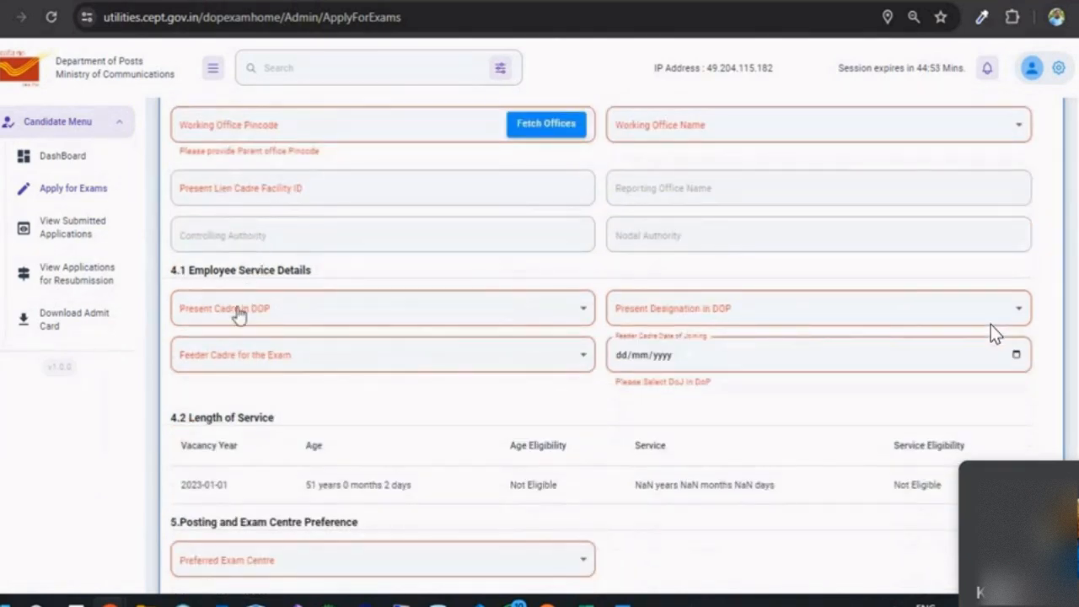
{"action": "scroll", "coordinate": [316, 340], "scroll_direction": "down", "scroll_amount": 3}
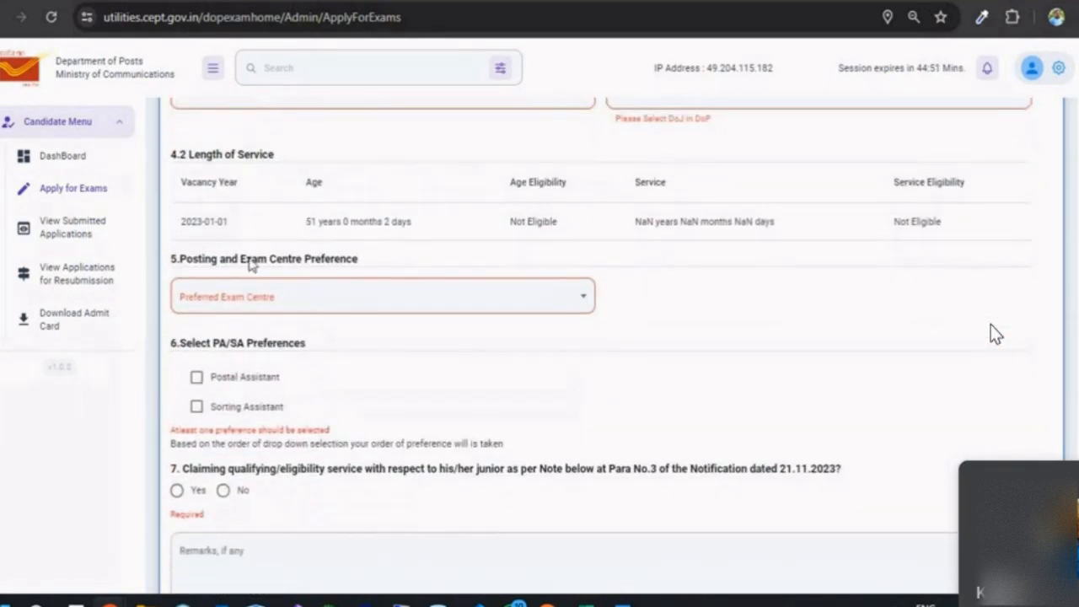
Step: Check the preferred exam centre choices without selecting one, then scroll back to the top
{"action": "left_click", "coordinate": [248, 305]}
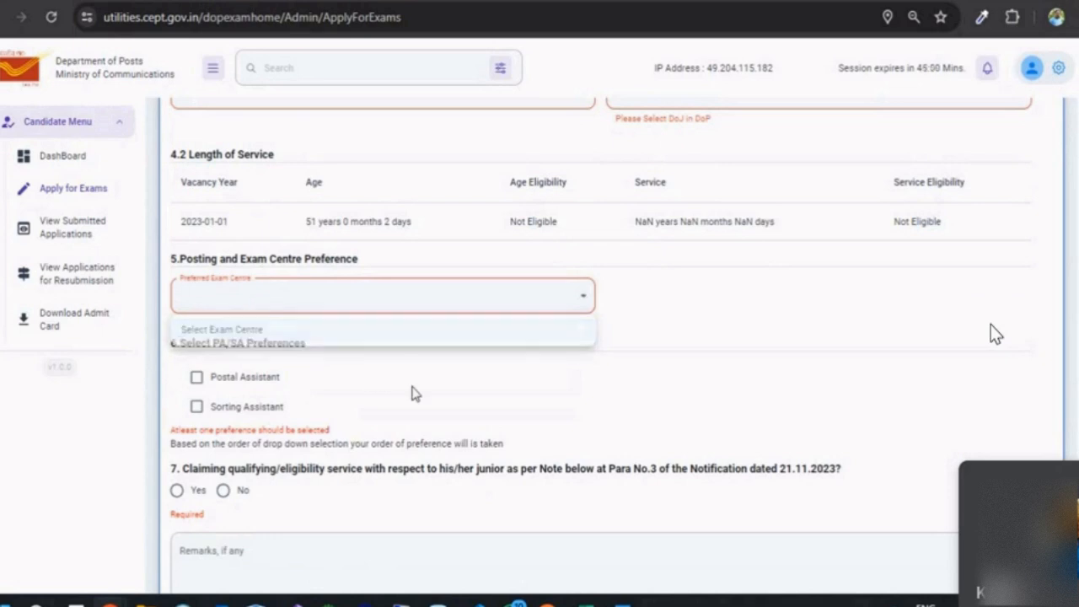
{"action": "left_click", "coordinate": [378, 395]}
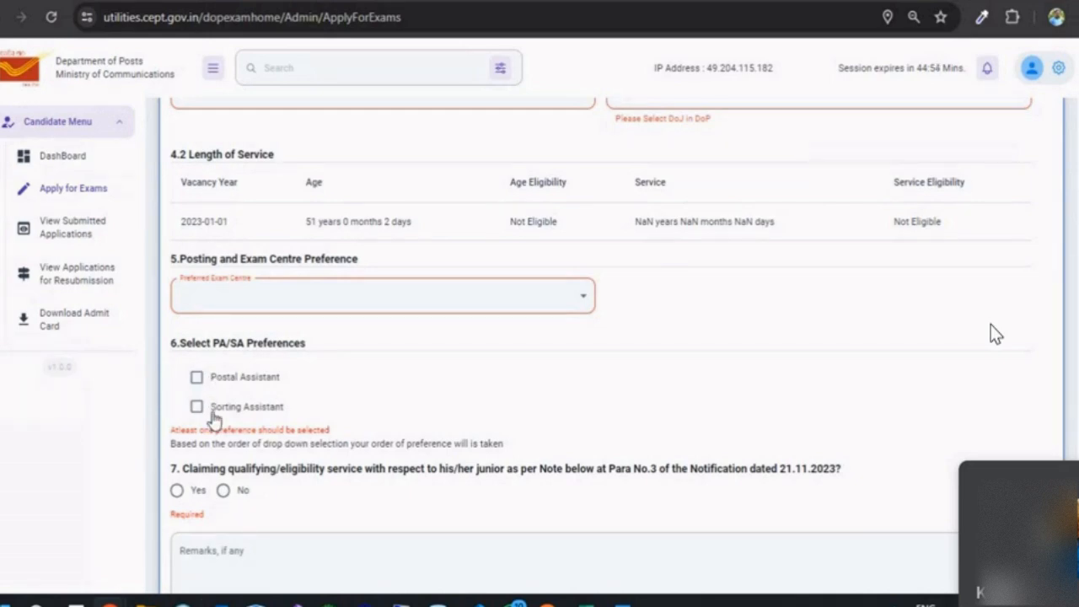
{"action": "scroll", "coordinate": [287, 378], "scroll_direction": "down", "scroll_amount": 3}
{"action": "scroll", "coordinate": [284, 377], "scroll_direction": "up", "scroll_amount": 1}
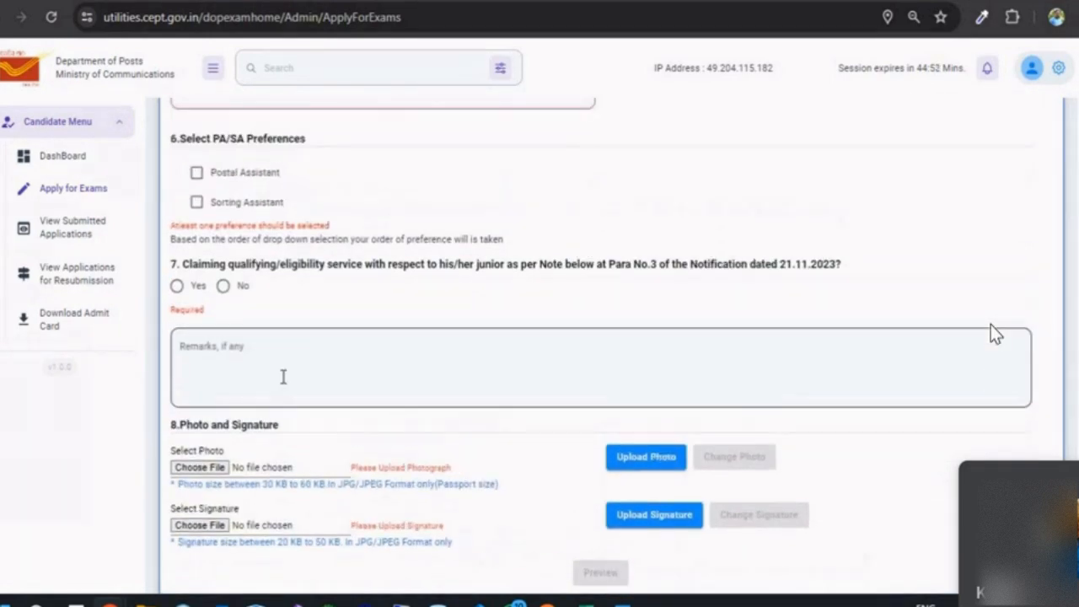
{"action": "scroll", "coordinate": [284, 377], "scroll_direction": "up", "scroll_amount": 10}
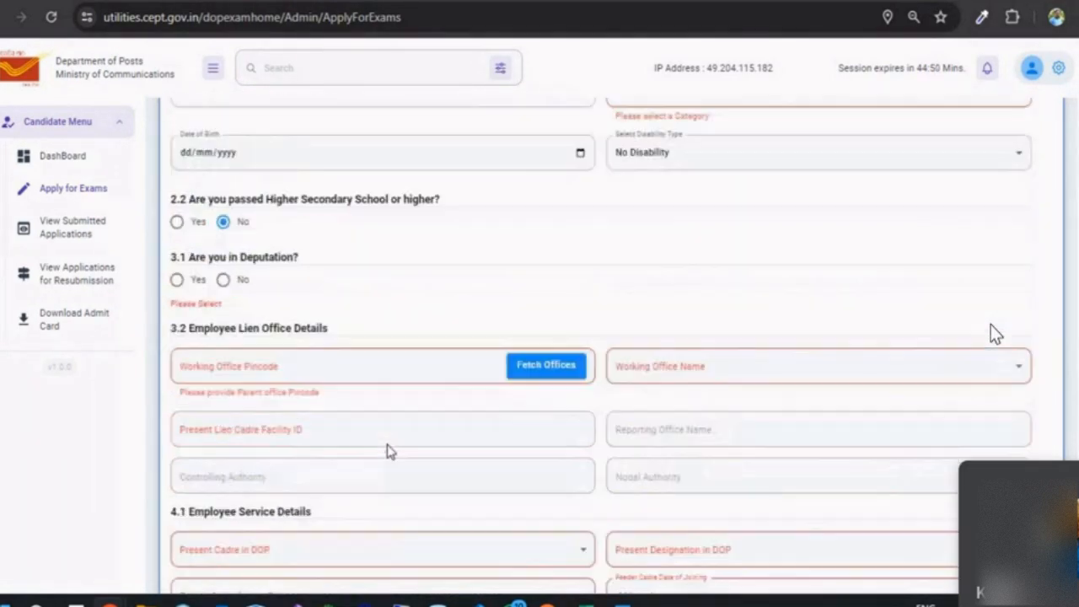
{"action": "scroll", "coordinate": [388, 449], "scroll_direction": "up", "scroll_amount": 5}
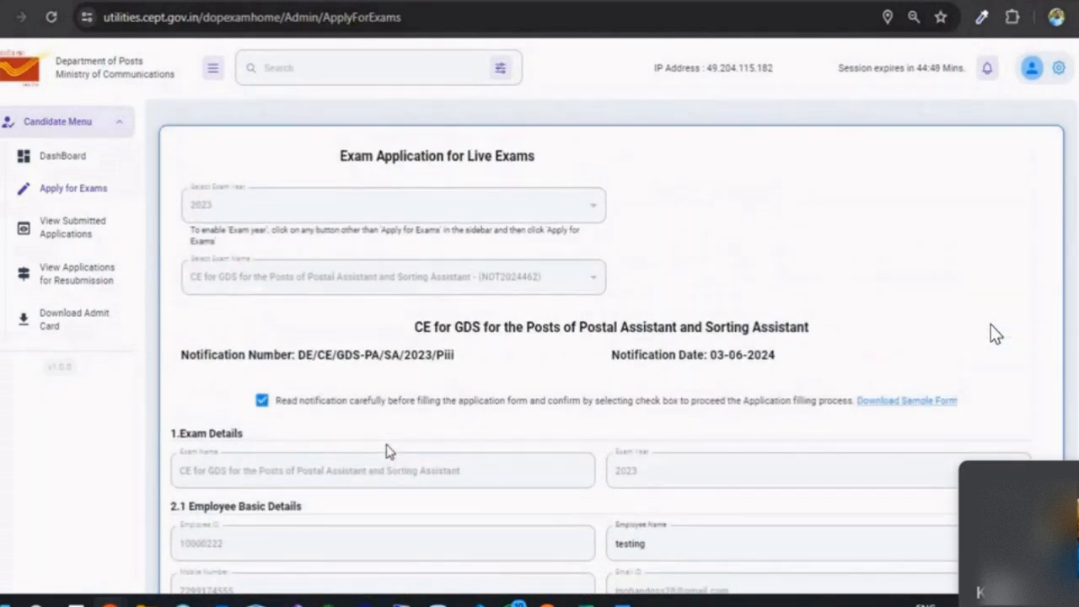
Step: Restart the exam application, choose 2023 and the IP/LSG to Postal Service Group B exam, and acknowledge the notification
{"action": "left_click", "coordinate": [75, 222]}
{"action": "left_click", "coordinate": [76, 189]}
{"action": "left_click", "coordinate": [265, 209]}
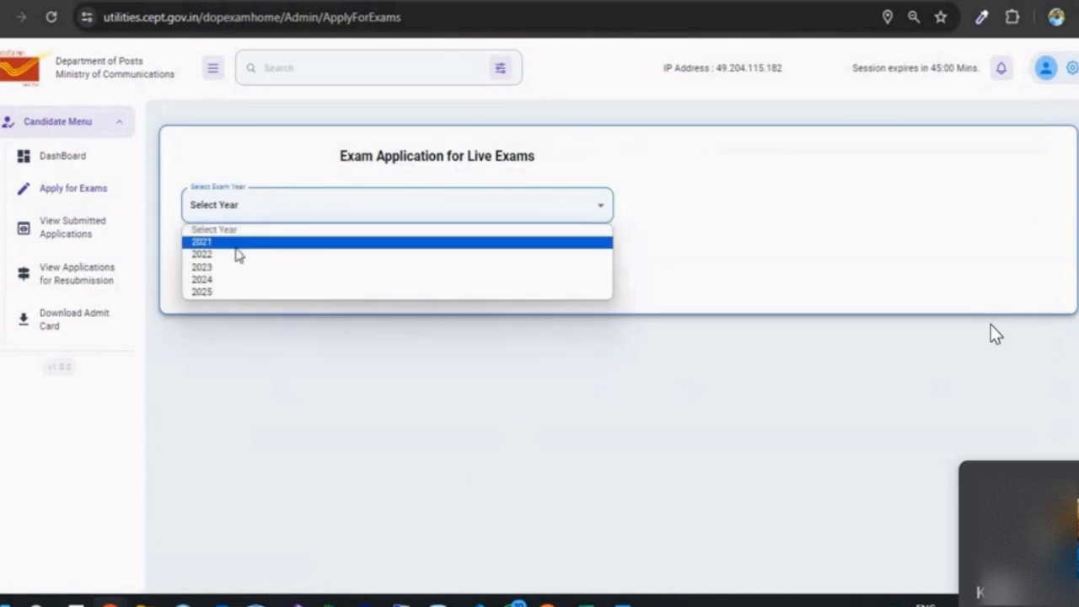
{"action": "left_click", "coordinate": [230, 265]}
{"action": "left_click", "coordinate": [272, 261]}
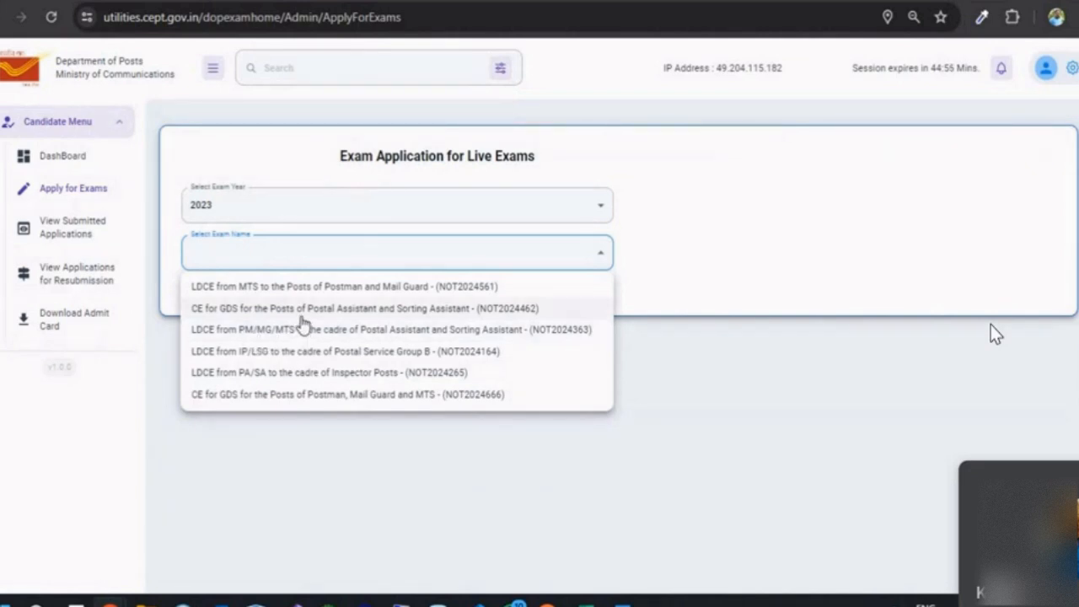
{"action": "left_click", "coordinate": [251, 355]}
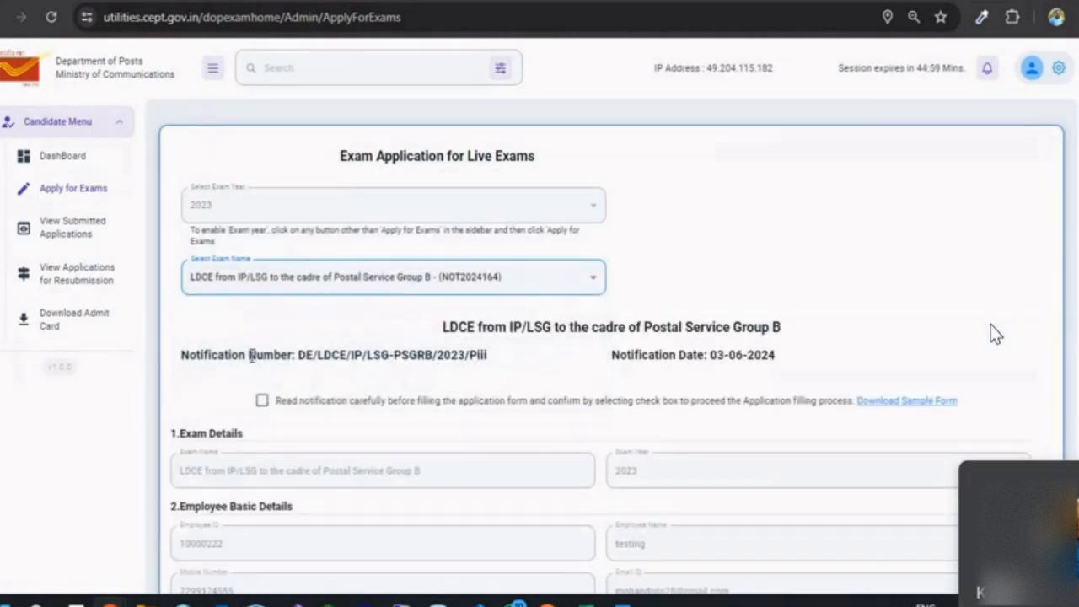
{"action": "left_click", "coordinate": [275, 406]}
Step: Browse the IP/LSG form, viewing present cadre choices without picking one, then reset the page
{"action": "scroll", "coordinate": [372, 338], "scroll_direction": "down", "scroll_amount": 2}
{"action": "scroll", "coordinate": [373, 336], "scroll_direction": "down", "scroll_amount": 3}
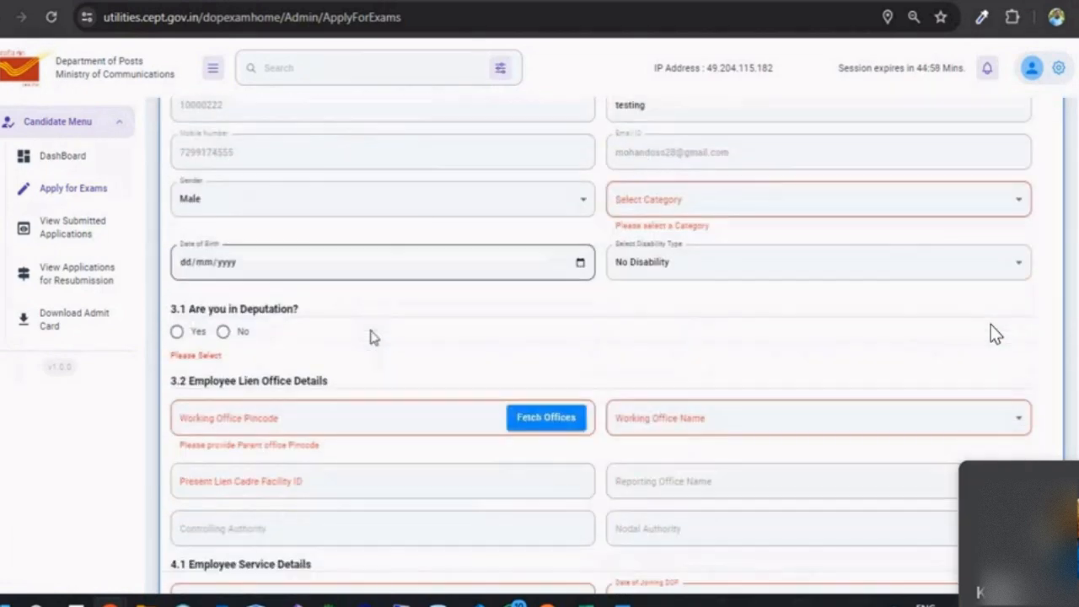
{"action": "scroll", "coordinate": [374, 336], "scroll_direction": "up", "scroll_amount": 1}
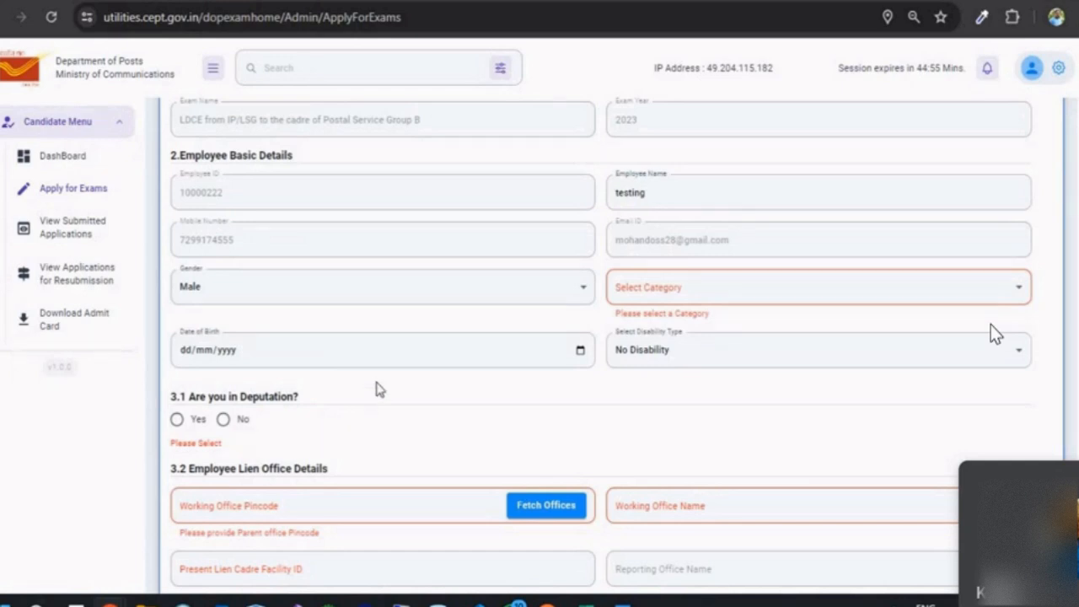
{"action": "scroll", "coordinate": [377, 389], "scroll_direction": "down", "scroll_amount": 1}
{"action": "scroll", "coordinate": [271, 327], "scroll_direction": "down", "scroll_amount": 2}
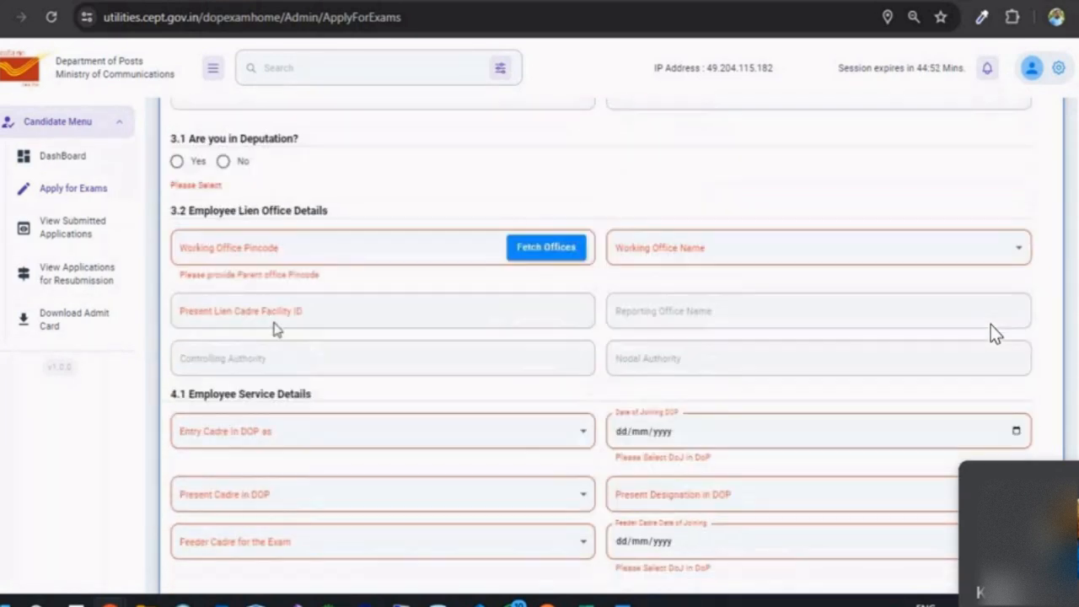
{"action": "scroll", "coordinate": [381, 267], "scroll_direction": "down", "scroll_amount": 2}
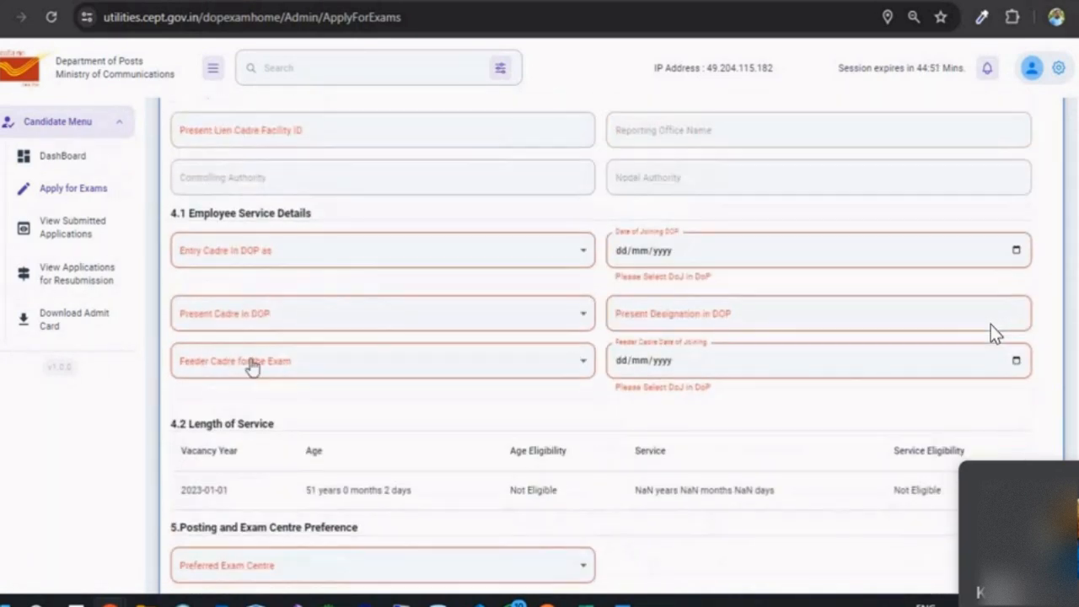
{"action": "left_click", "coordinate": [349, 316]}
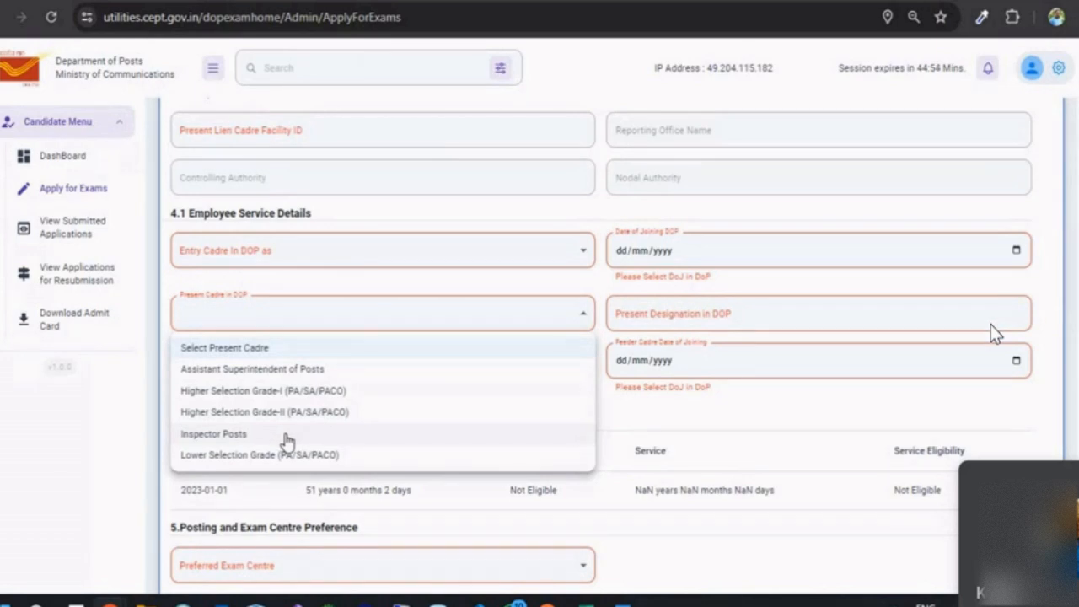
{"action": "left_click", "coordinate": [715, 416]}
{"action": "scroll", "coordinate": [517, 439], "scroll_direction": "down", "scroll_amount": 2}
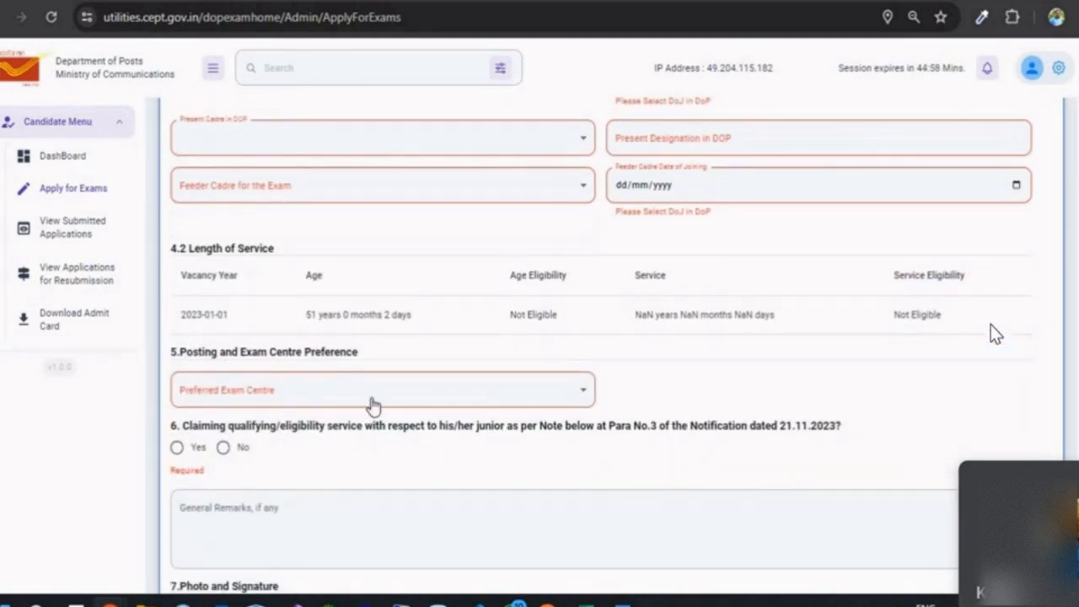
{"action": "scroll", "coordinate": [374, 406], "scroll_direction": "down", "scroll_amount": 3}
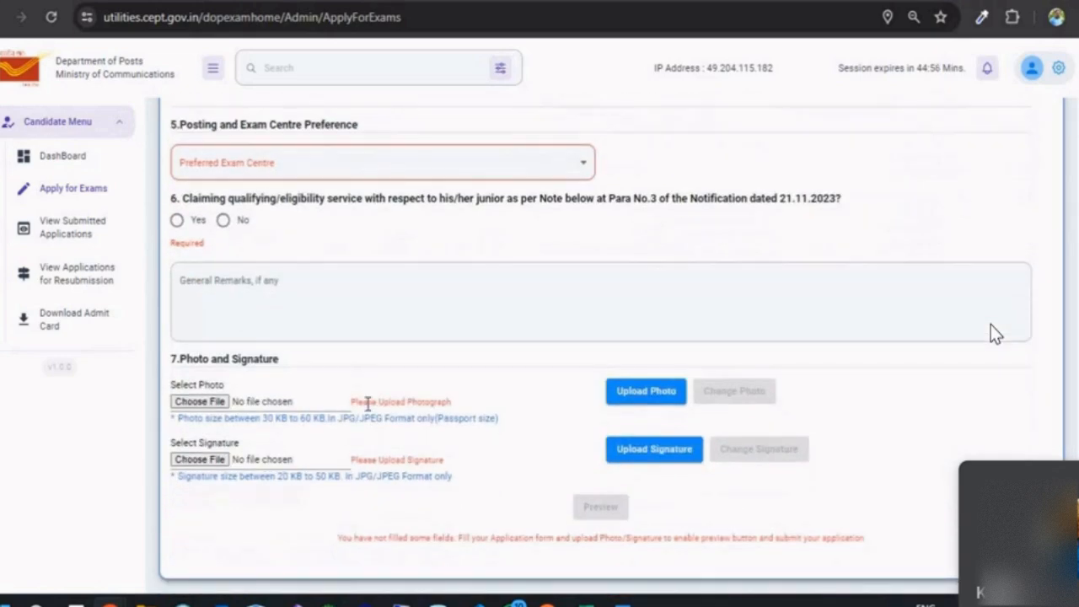
{"action": "scroll", "coordinate": [368, 404], "scroll_direction": "up", "scroll_amount": 7}
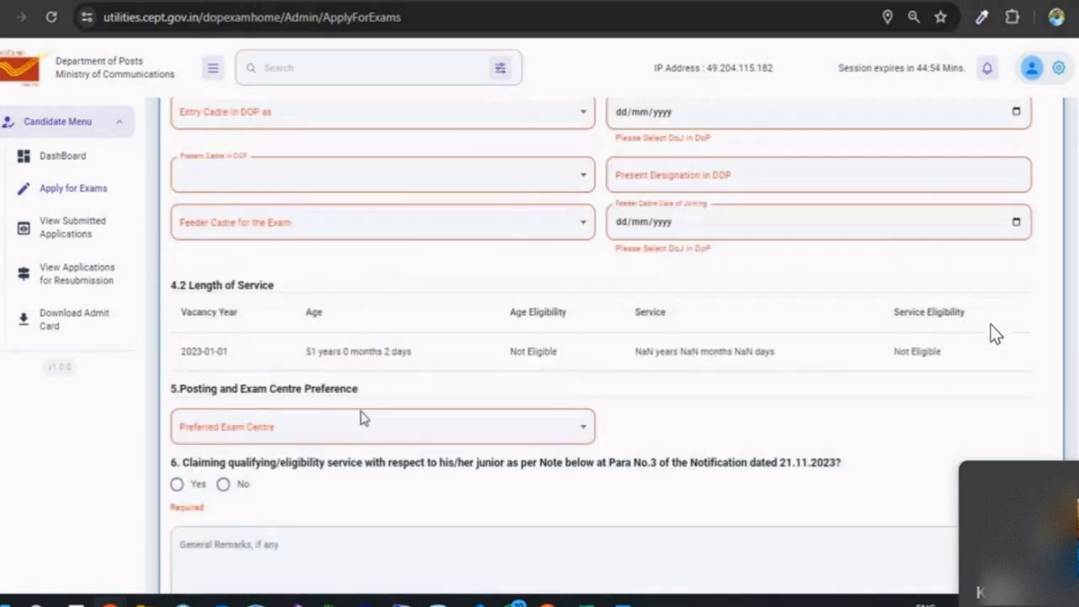
{"action": "scroll", "coordinate": [360, 418], "scroll_direction": "up", "scroll_amount": 10}
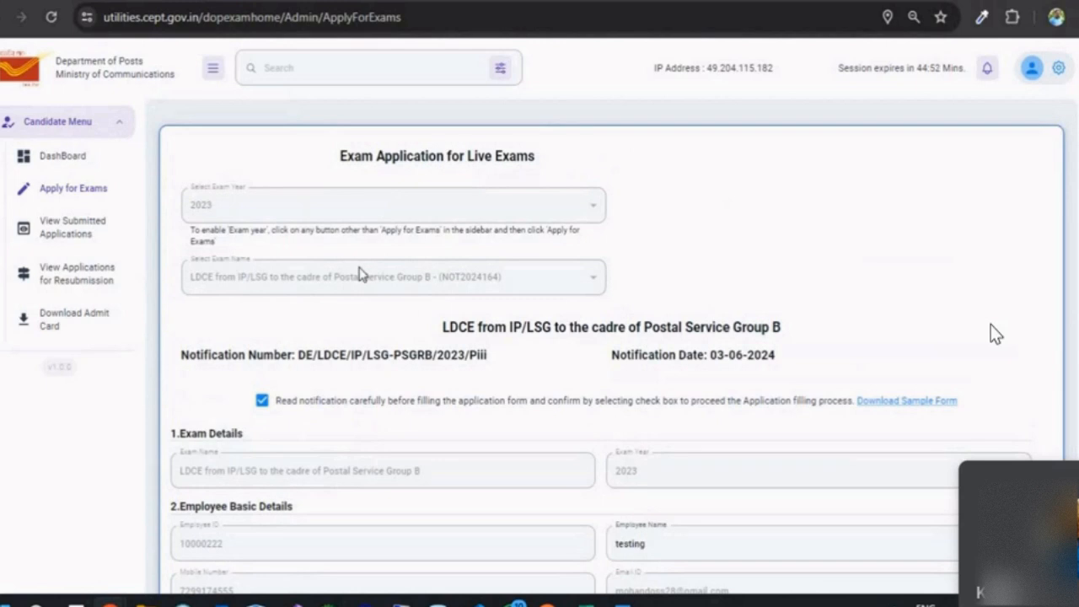
{"action": "left_click", "coordinate": [84, 234]}
Step: Choose exam year 2023 and the LDCE from PA/SA to Inspector Posts exam
{"action": "left_click", "coordinate": [87, 197]}
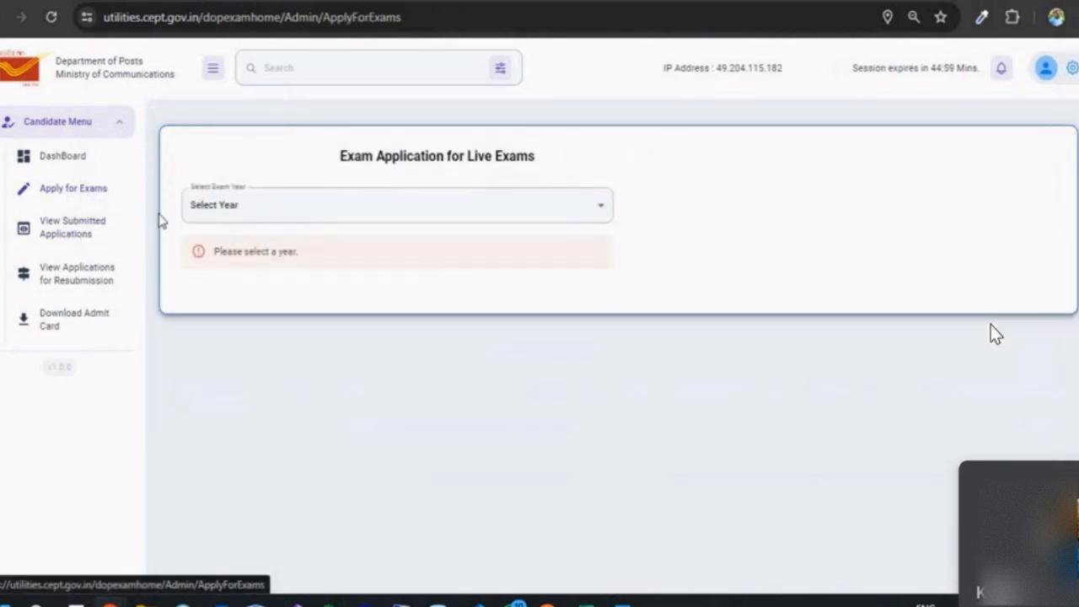
{"action": "left_click", "coordinate": [237, 210]}
{"action": "left_click", "coordinate": [244, 268]}
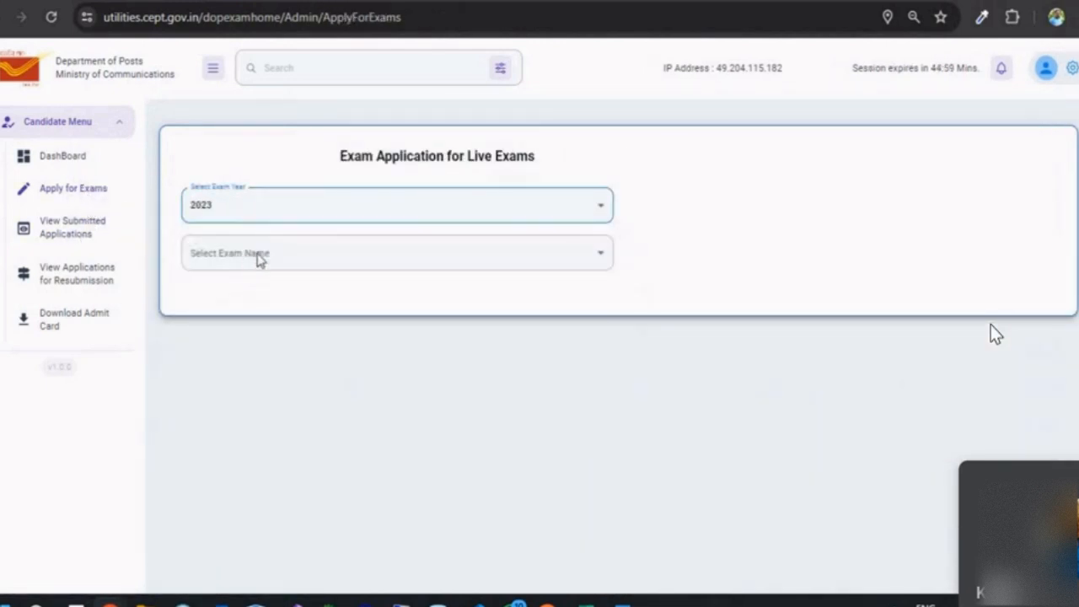
{"action": "left_click", "coordinate": [258, 253]}
{"action": "left_click", "coordinate": [294, 372]}
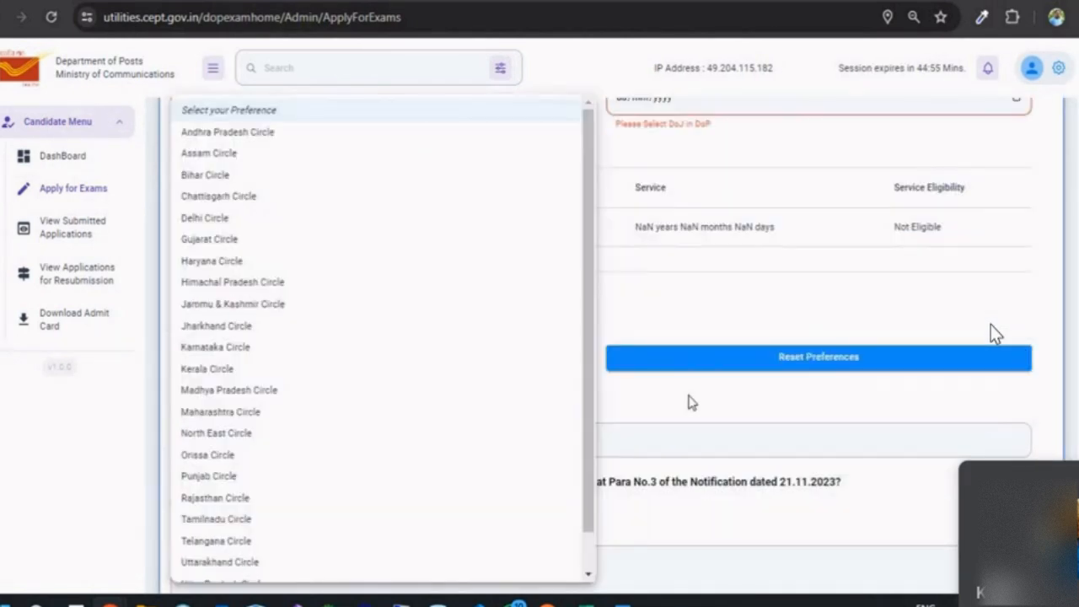
Step: Set Madhya Pradesh Circle as the first preferred posting unit
{"action": "left_click", "coordinate": [689, 402]}
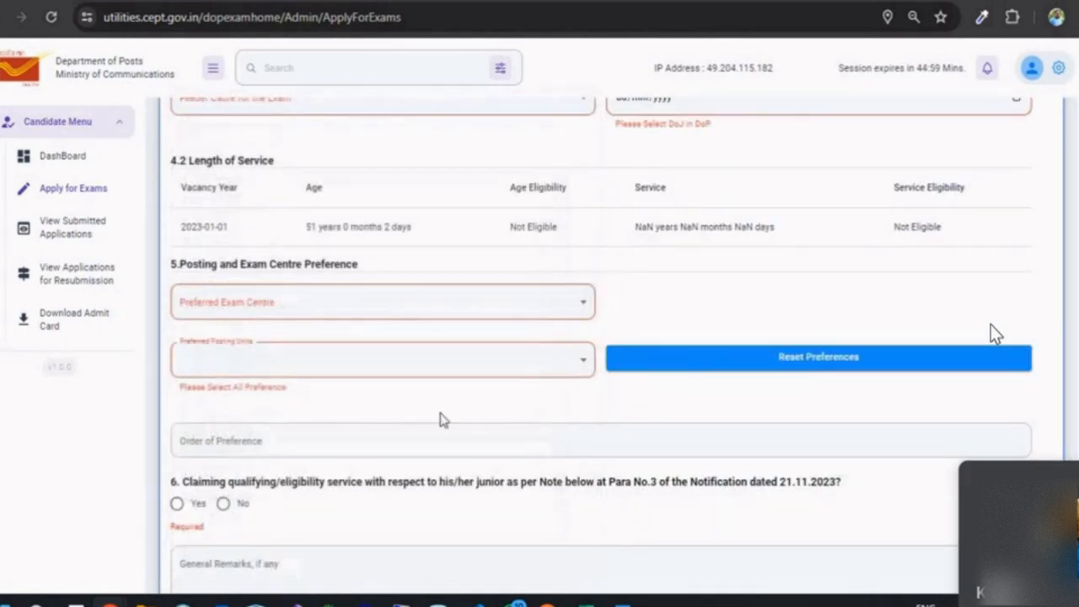
{"action": "left_click", "coordinate": [407, 372]}
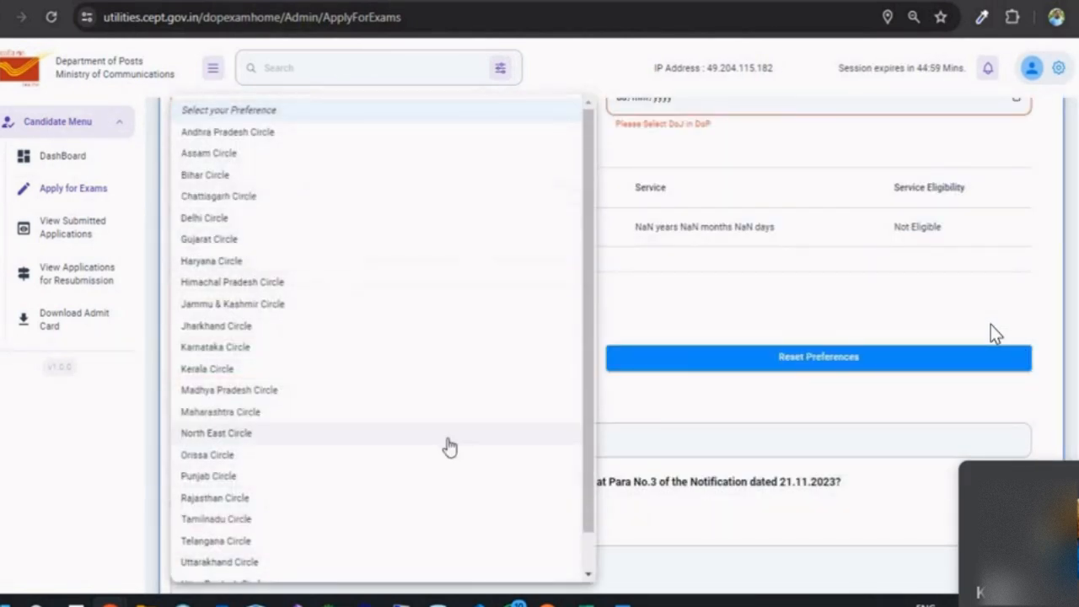
{"action": "left_click", "coordinate": [678, 400]}
{"action": "left_click", "coordinate": [440, 394]}
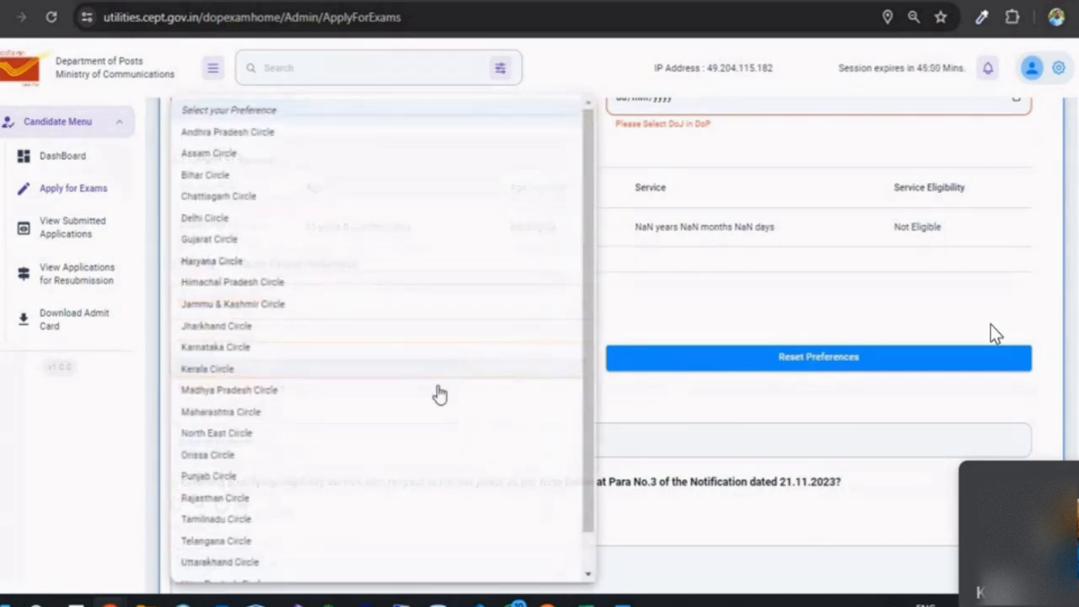
{"action": "left_click", "coordinate": [439, 392]}
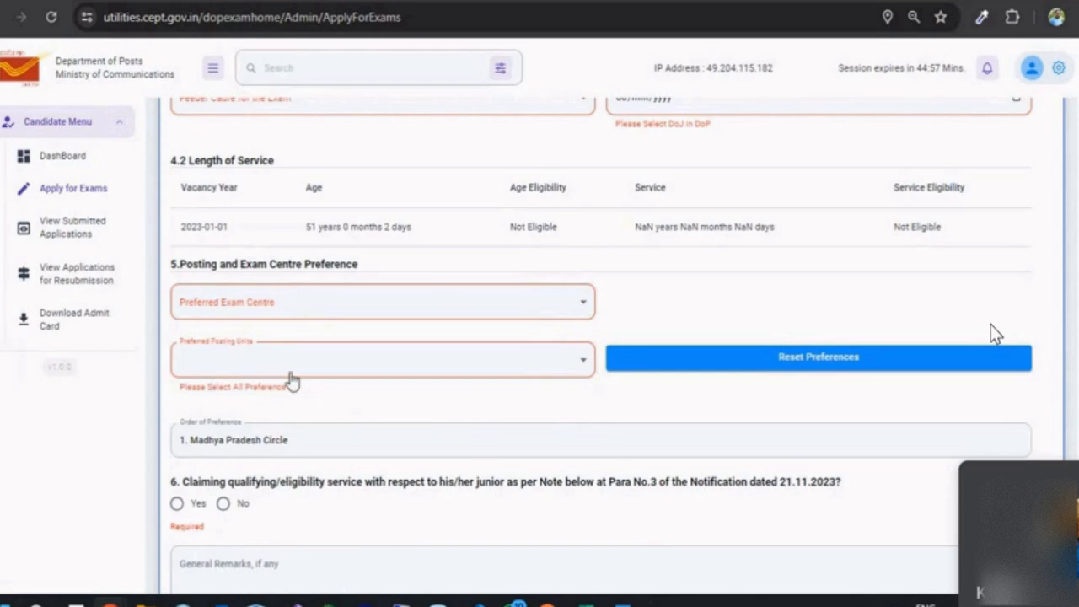
{"action": "scroll", "coordinate": [347, 403], "scroll_direction": "down", "scroll_amount": 5}
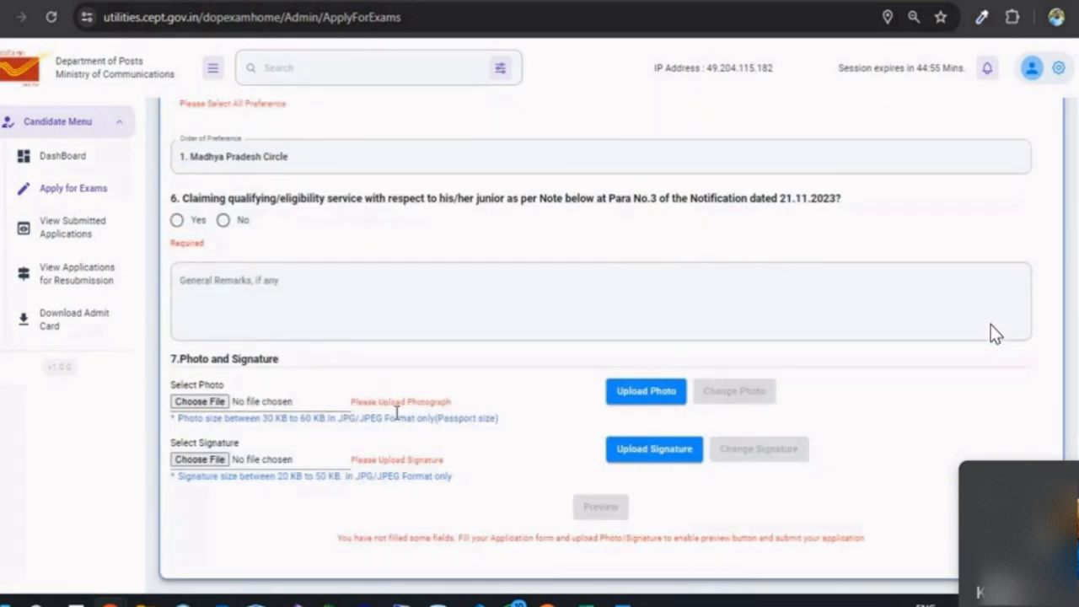